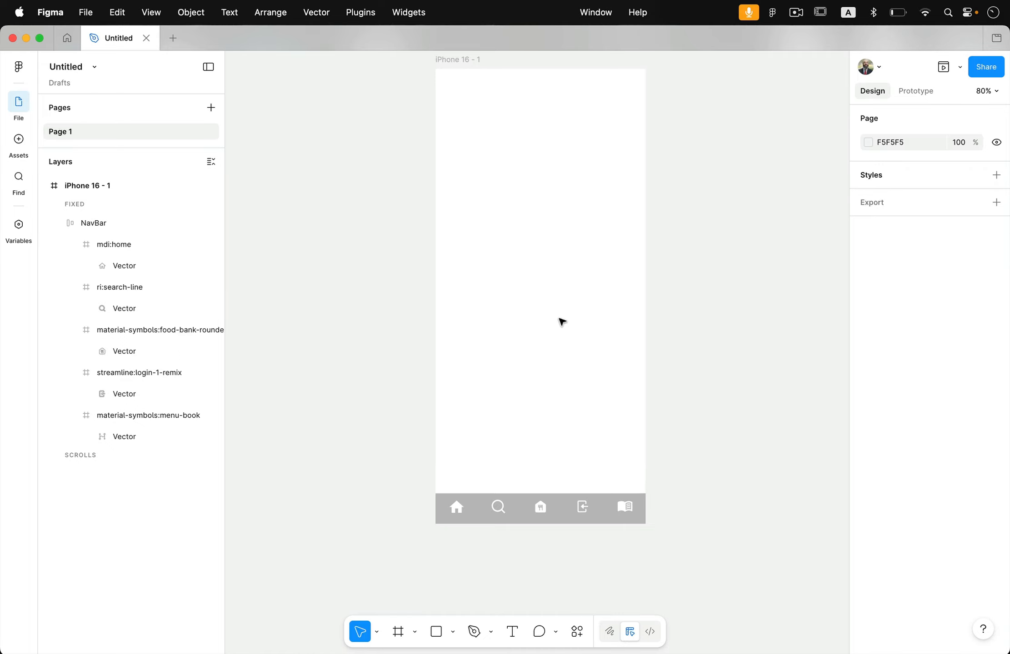
Change the fill of the iPhone 16 - 1 frame to dark gray 2C2C2C
scroll(562, 321, up, 3)
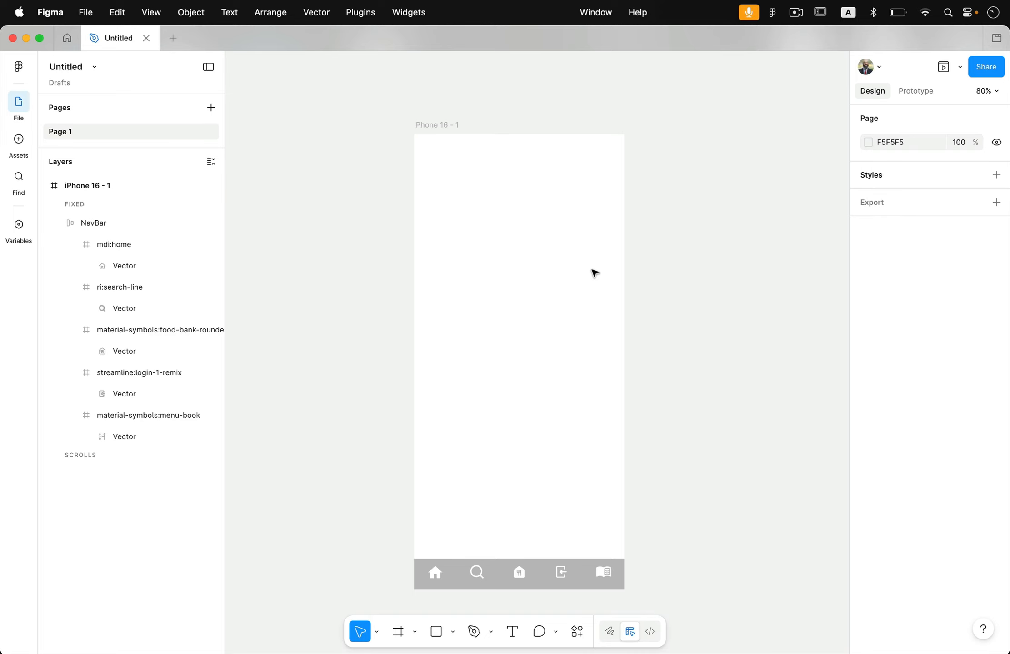
click(441, 129)
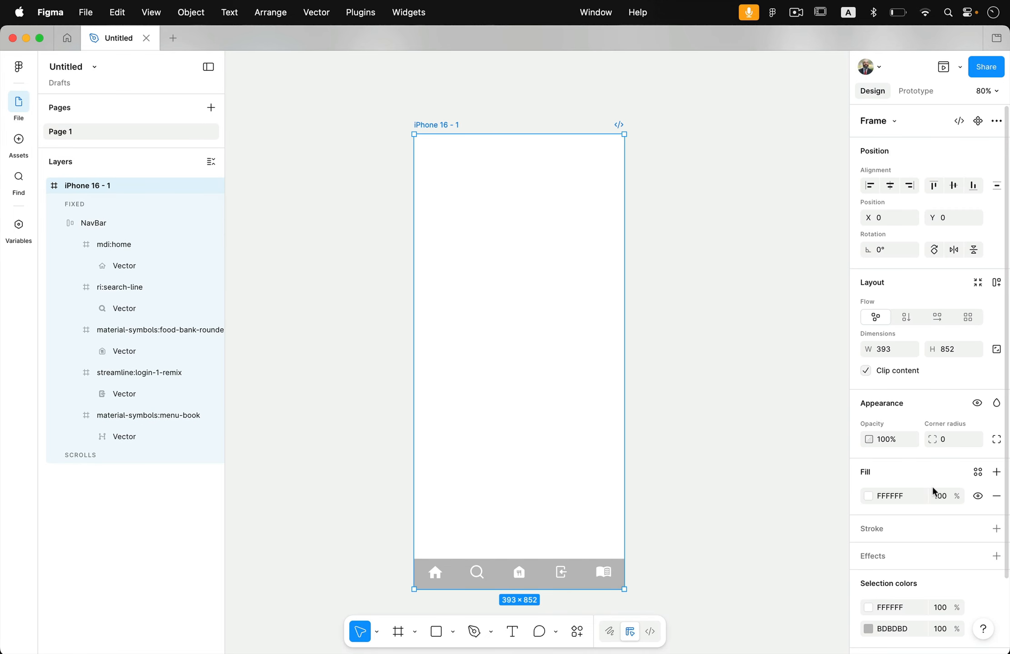
click(870, 497)
drag(709, 464, 673, 507)
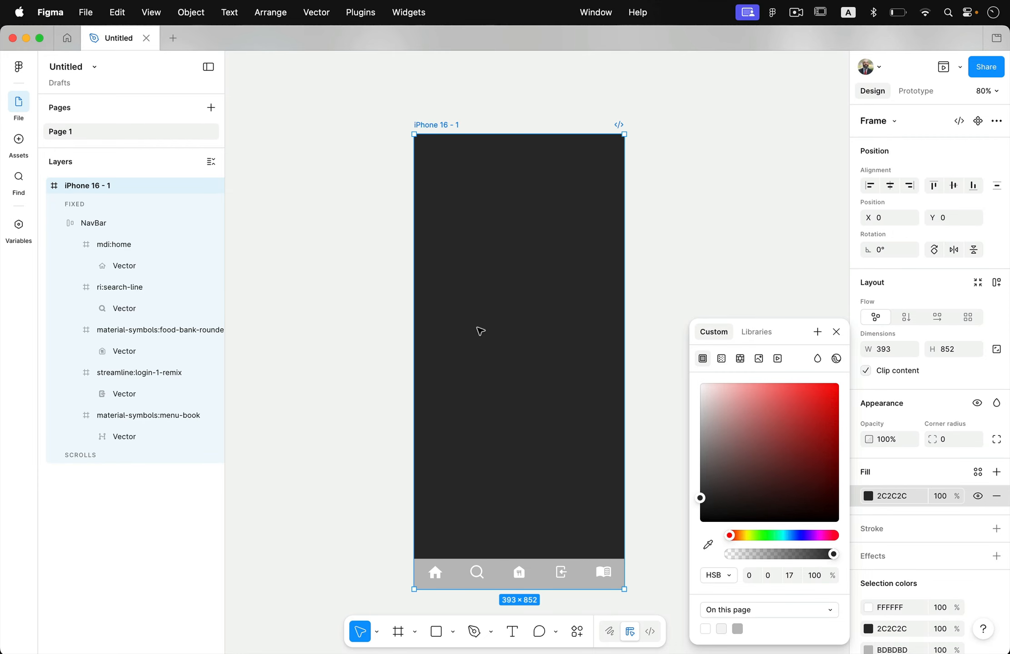
click(653, 266)
Draw a card frame about 327 × 206 in the upper part of the iPhone 16 - 1 frame
scroll(654, 266, up, 2)
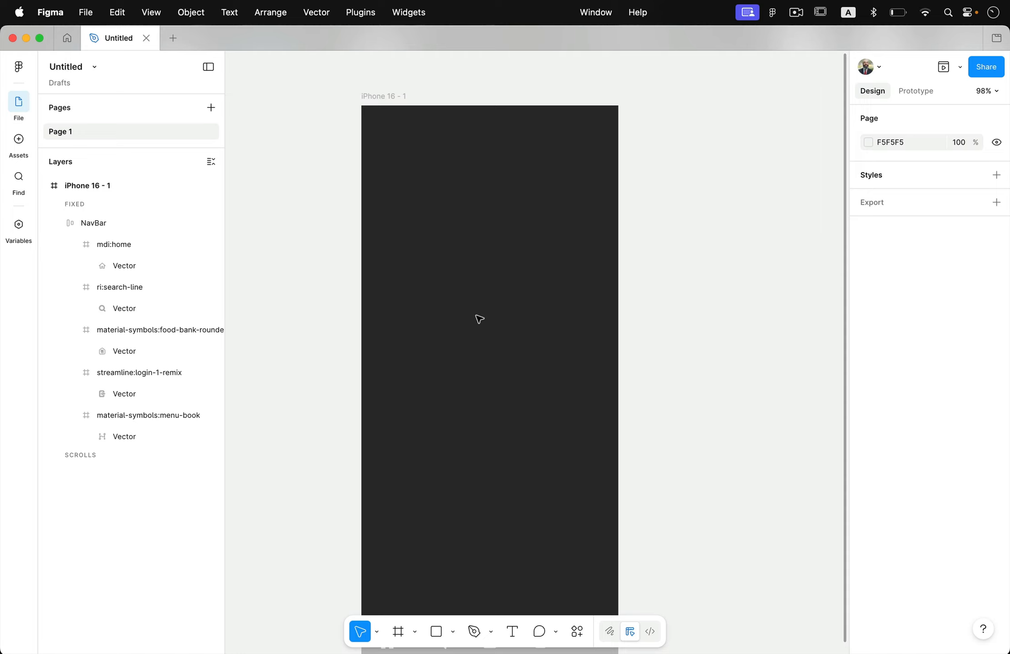
click(398, 632)
drag(387, 203, 601, 337)
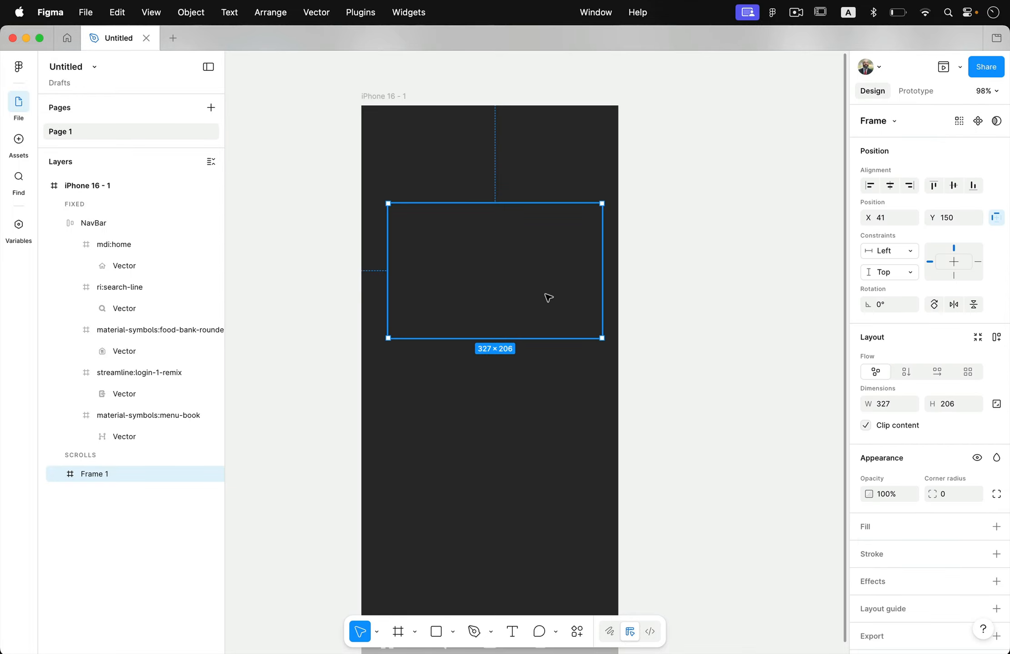
Fill the card frame with F5F5F5 and centre it horizontally in the phone frame at X 33, Y 149
click(865, 529)
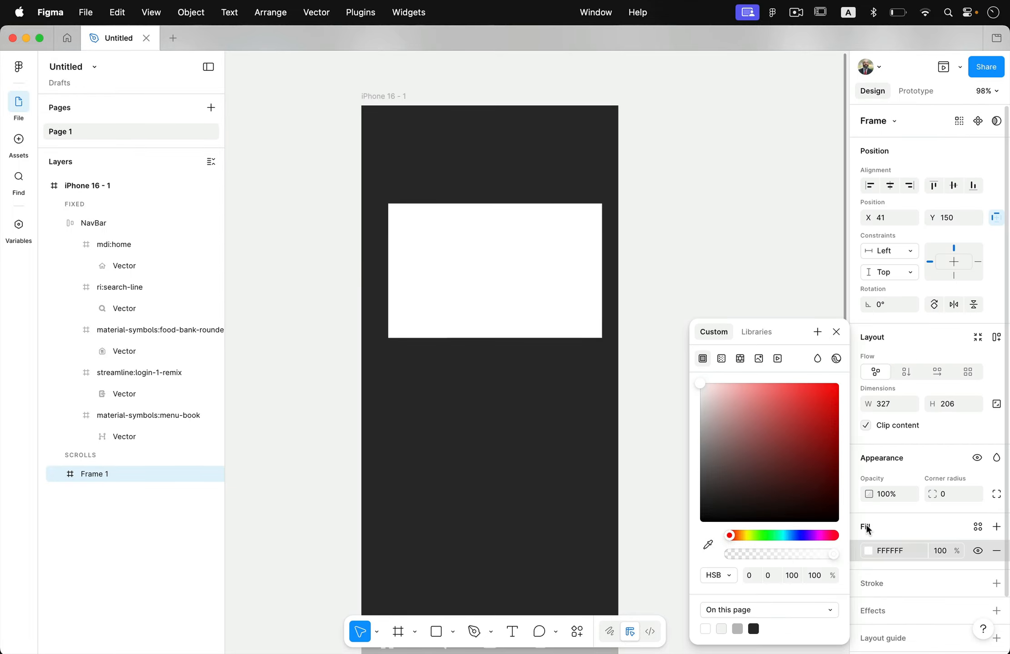
click(721, 629)
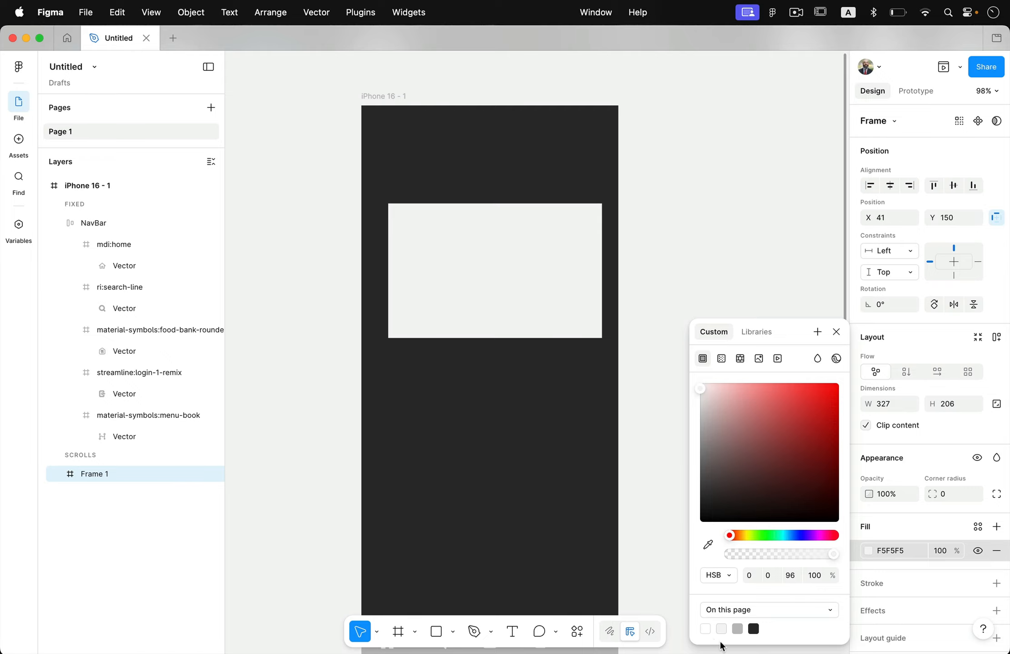
drag(551, 282, 549, 281)
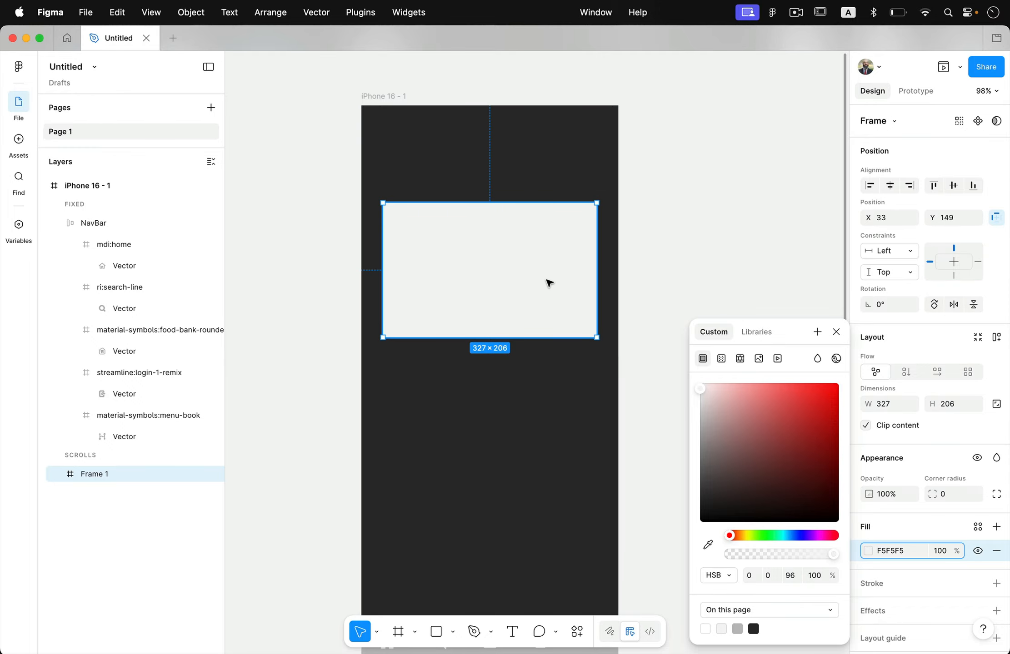
click(676, 277)
Round the card frame's corners with a radius of 30
click(579, 278)
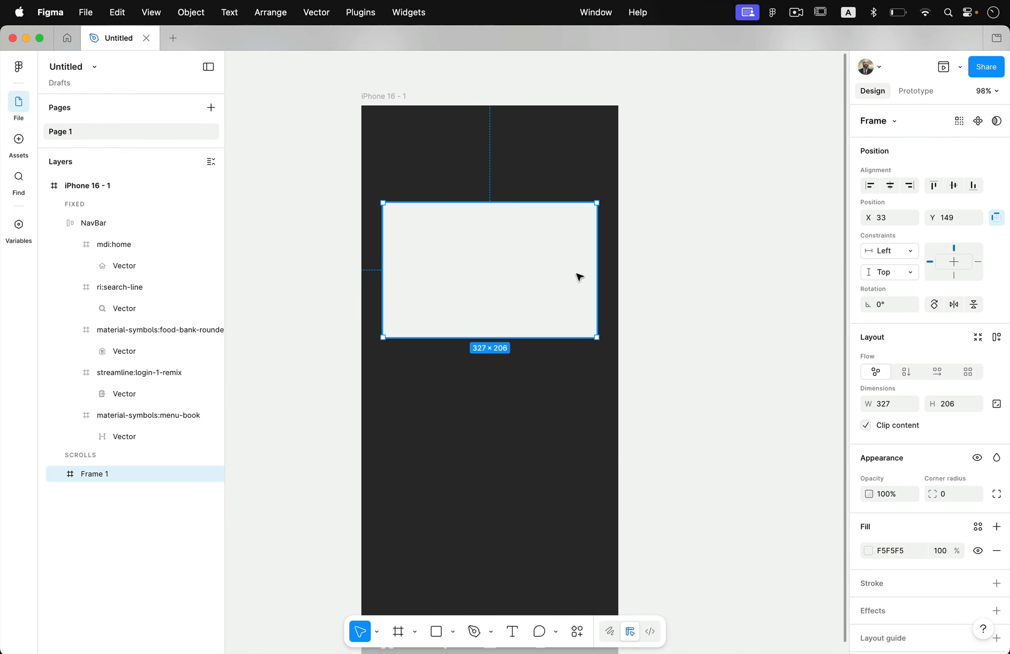
click(937, 494)
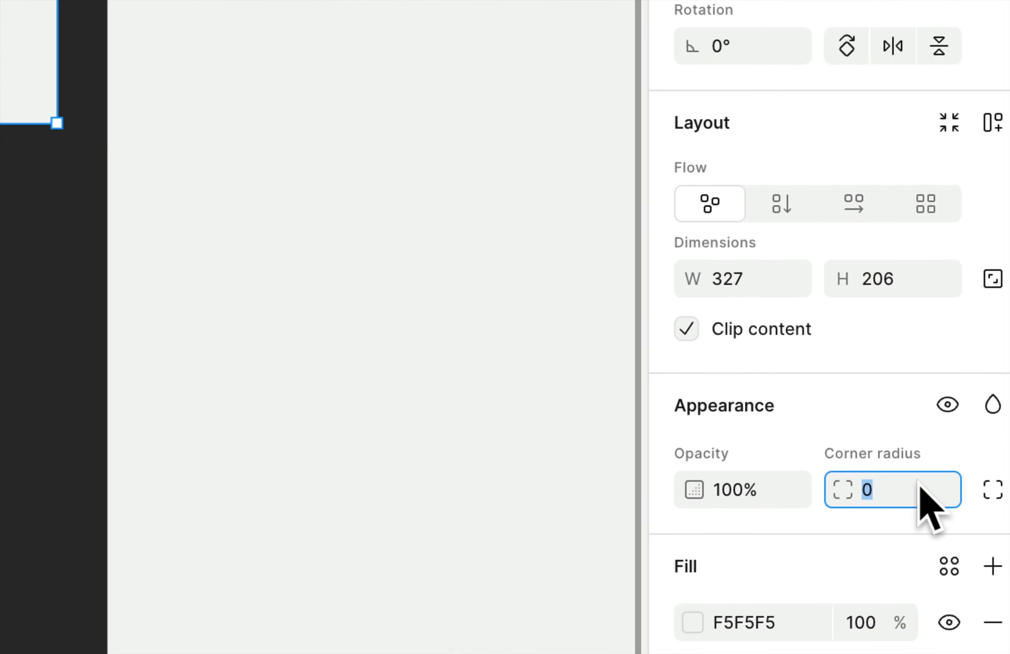
text(30)
key(Return)
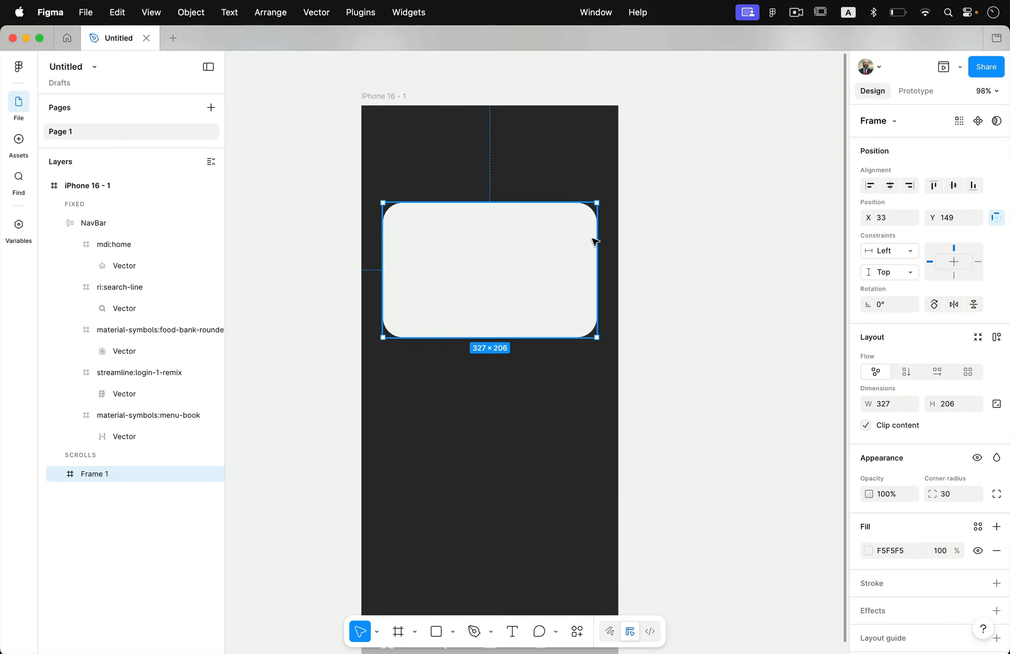
click(235, 82)
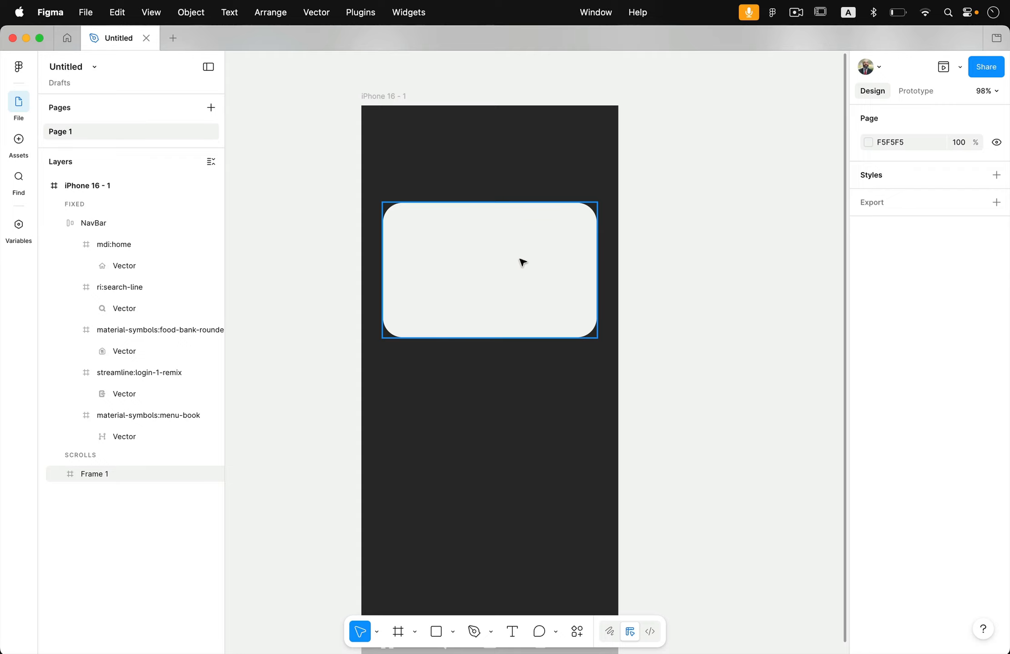
Draw an avatar circle about 81 × 81 in the card's upper-left area, at about X 18, Y 27
scroll(481, 259, up, 5)
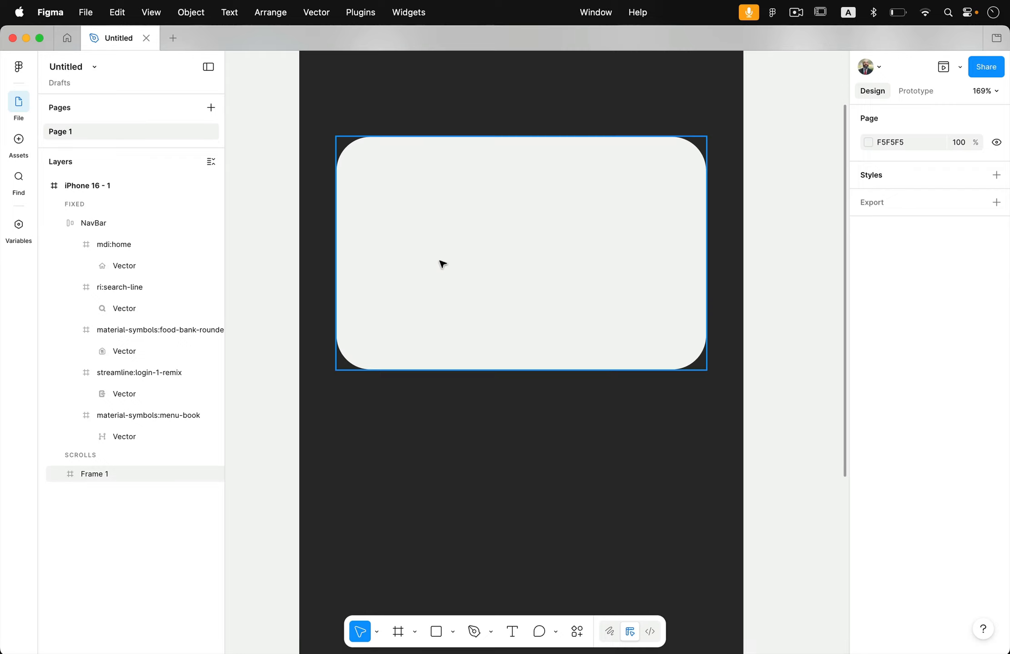
click(453, 633)
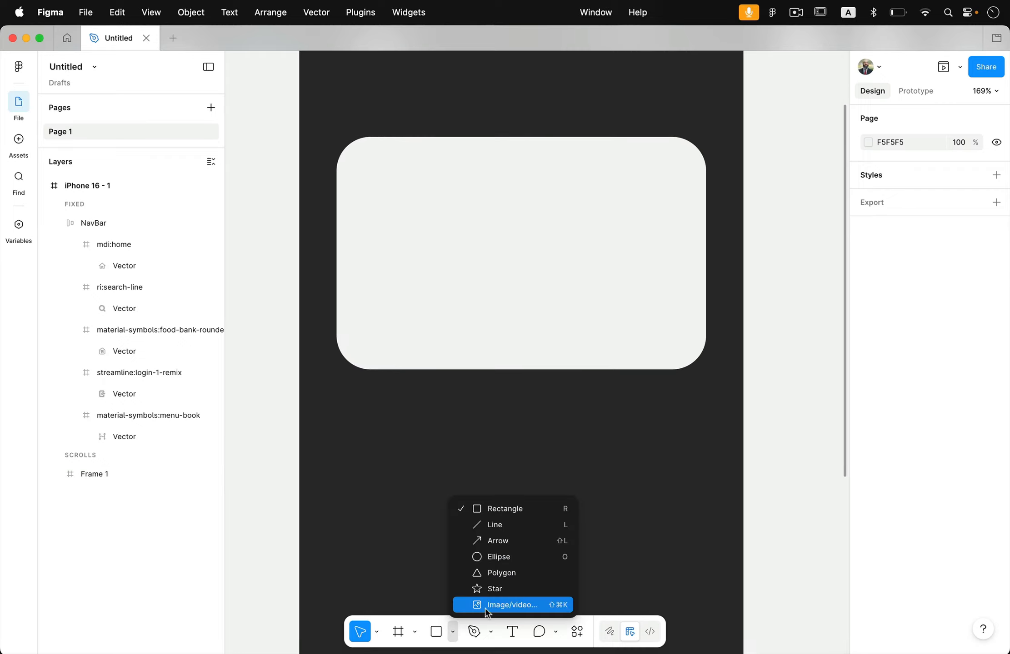
click(515, 558)
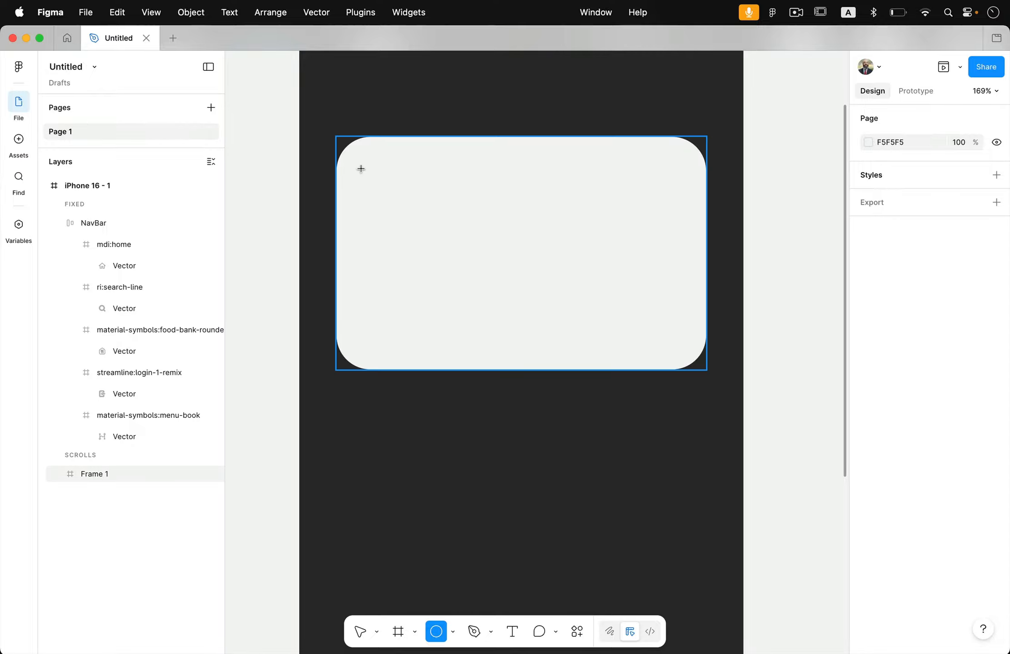
drag(361, 168, 437, 258)
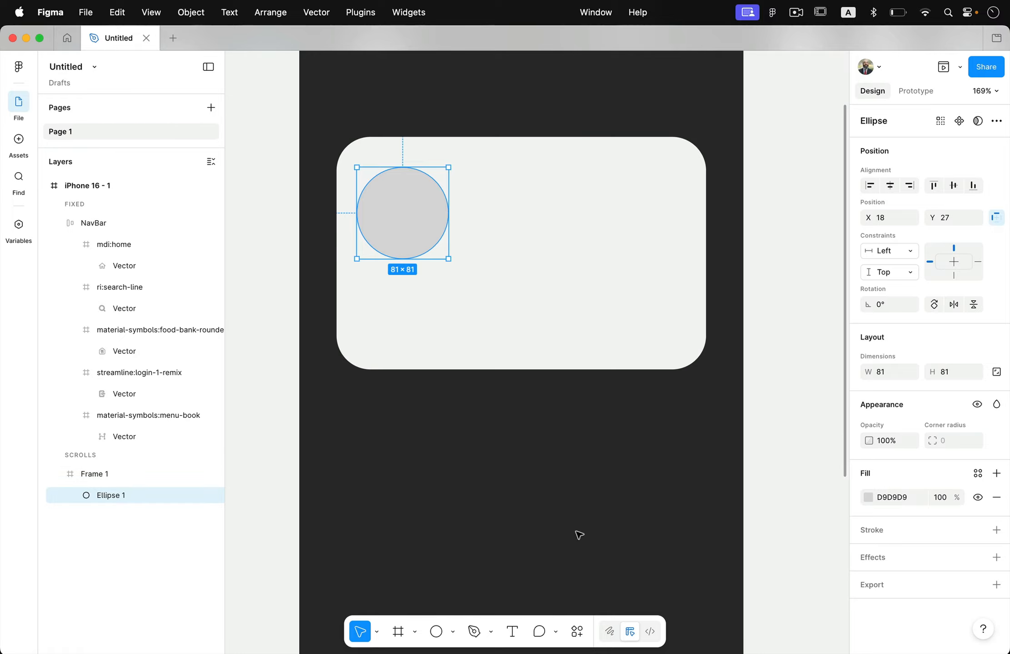
Add a text box about 188 × 23 beside the avatar circle reading "Dummy Name" and make its text Bold
click(512, 632)
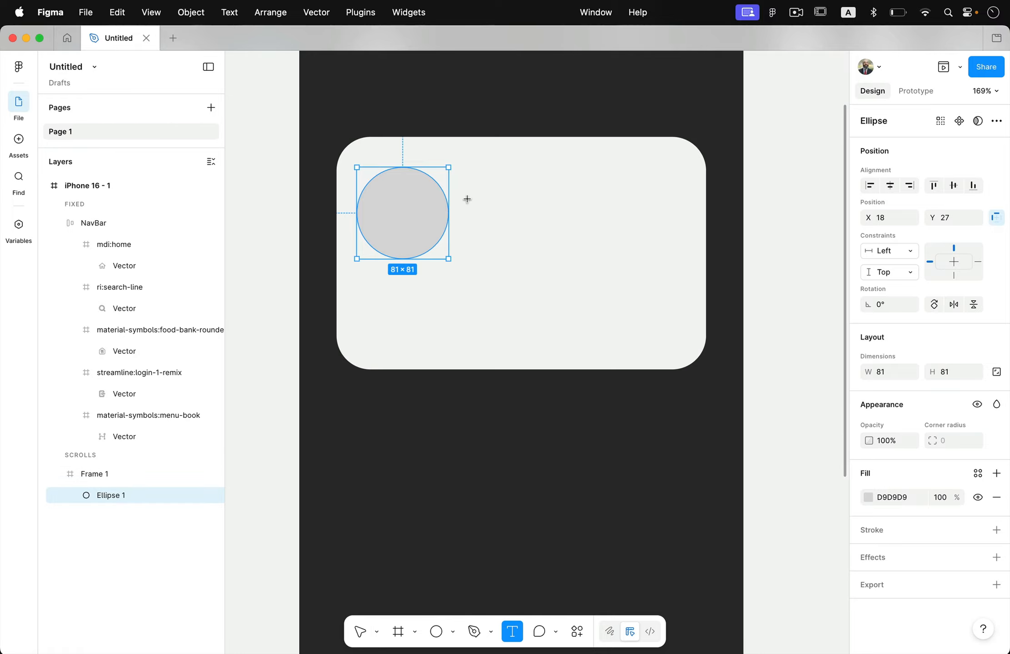
drag(462, 170, 674, 196)
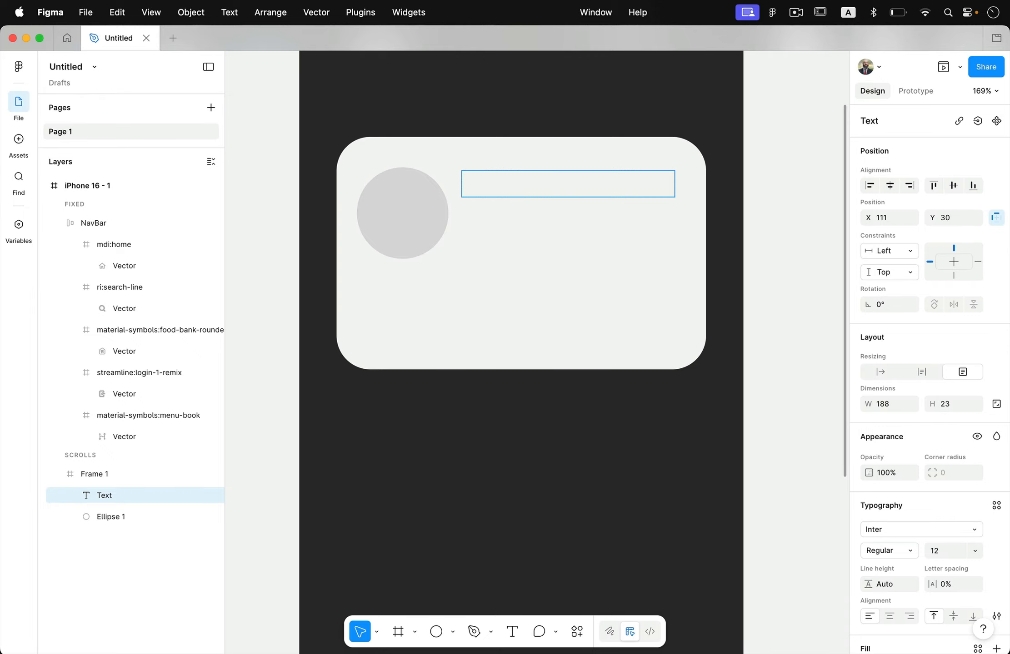
text(Dummy Nm)
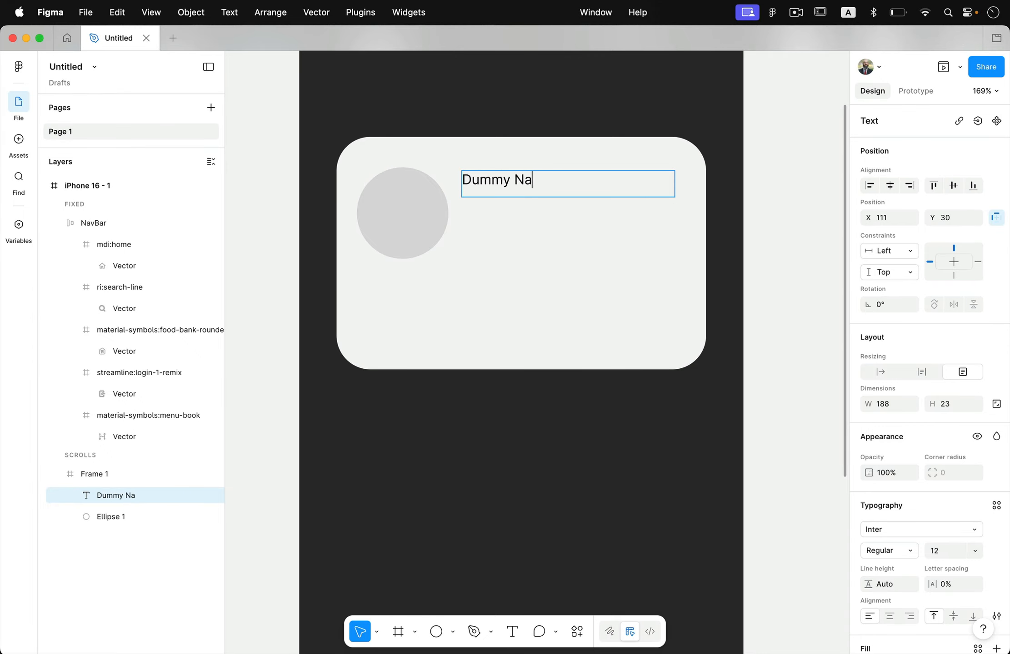
key(super+a)
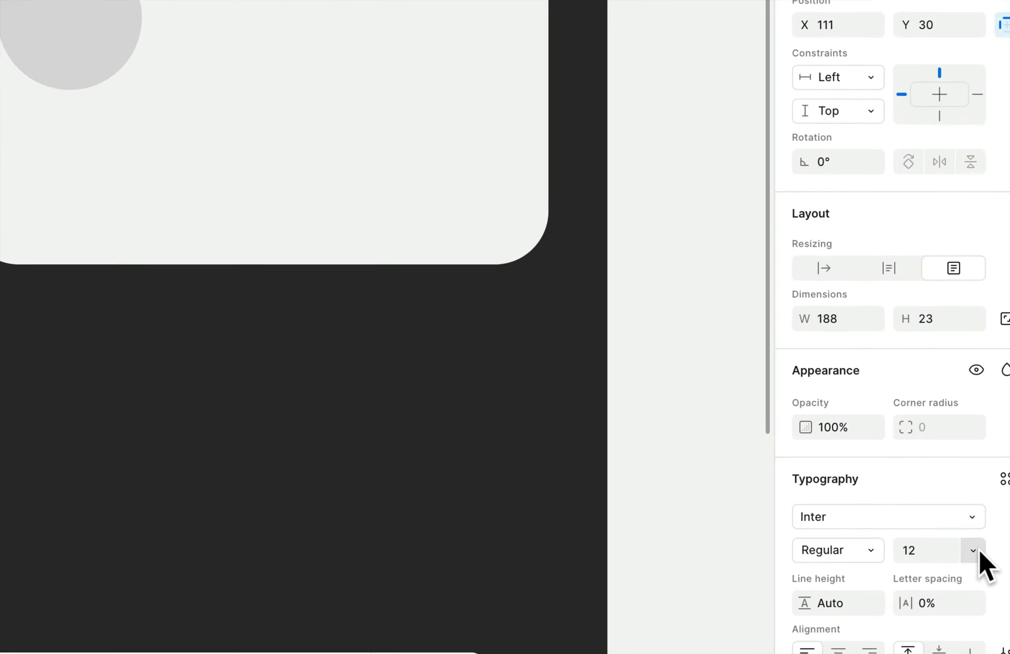
click(853, 551)
click(856, 630)
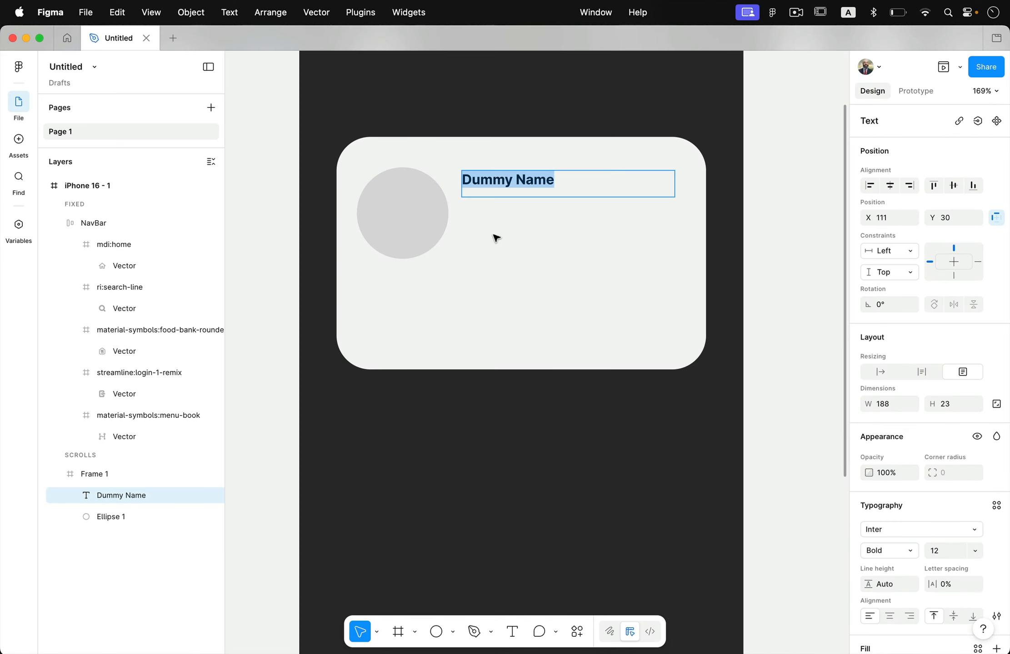
Add a text box about 196 × 79 under the name containing "adflksdjf;laksjdfoaisjdf;l aksdjf poaisjkd f;laijs d;flkaj sdf;oa ijsdfoaisdf"
click(512, 632)
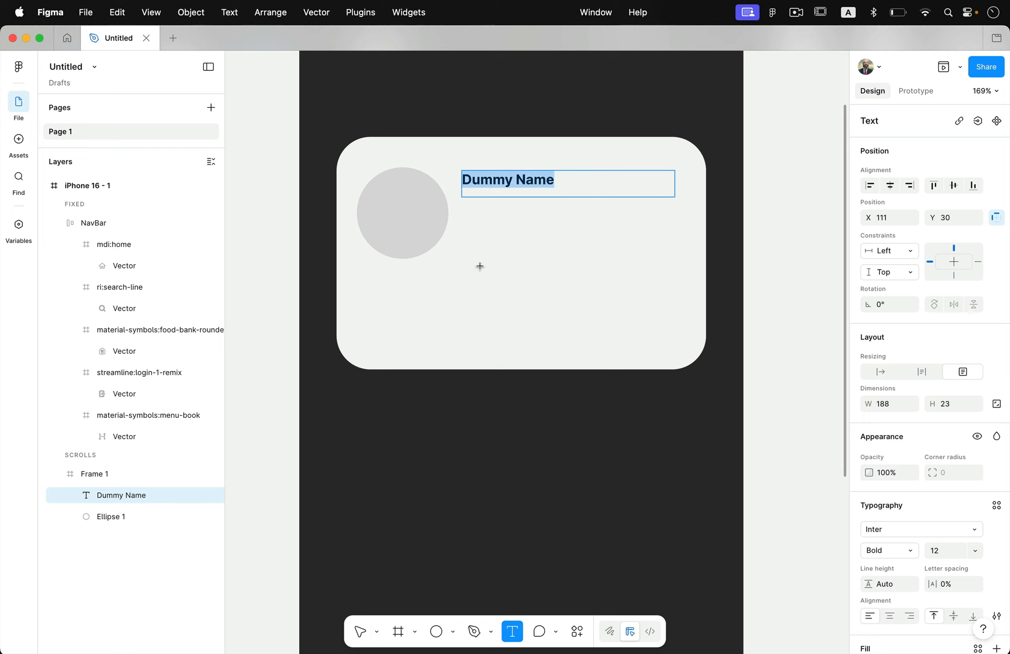
scroll(519, 210, down, 5)
scroll(519, 210, up, 5)
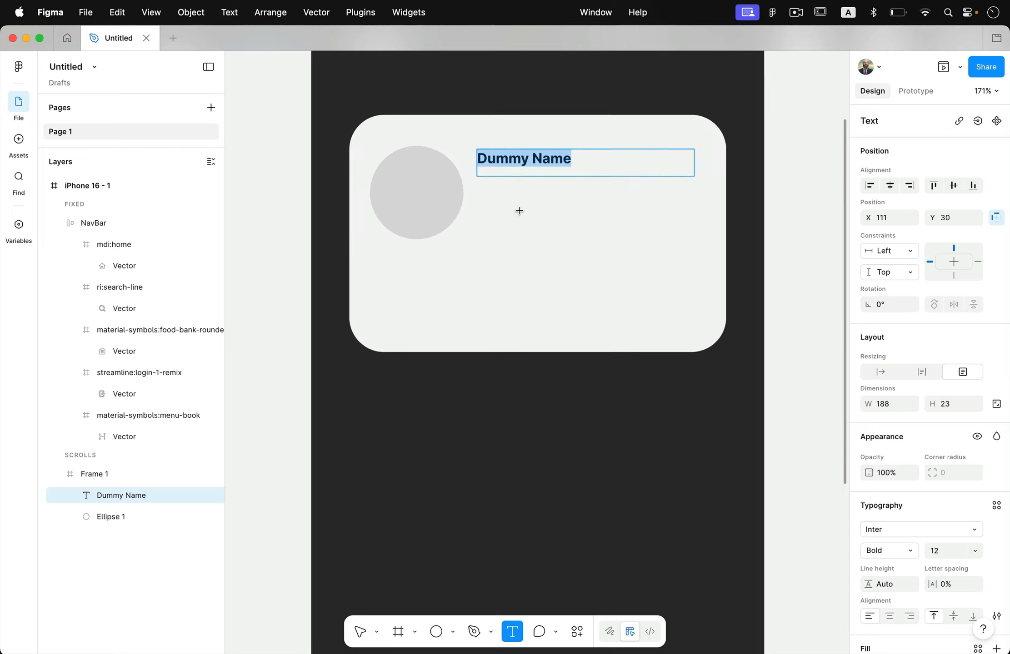
scroll(519, 210, up, 5)
scroll(519, 210, right, 2)
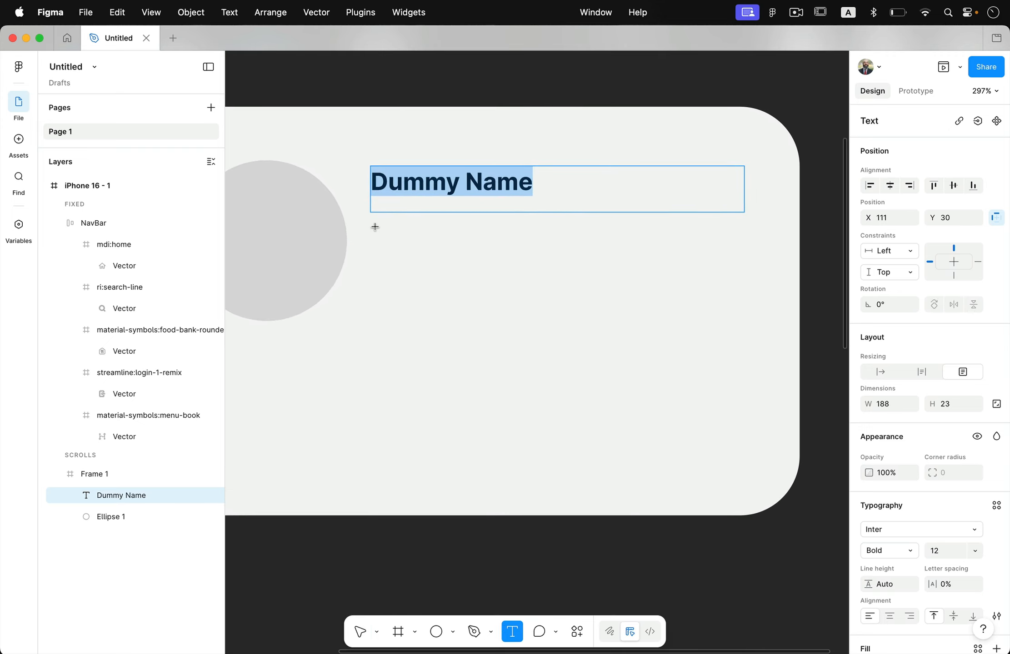
drag(375, 227, 764, 385)
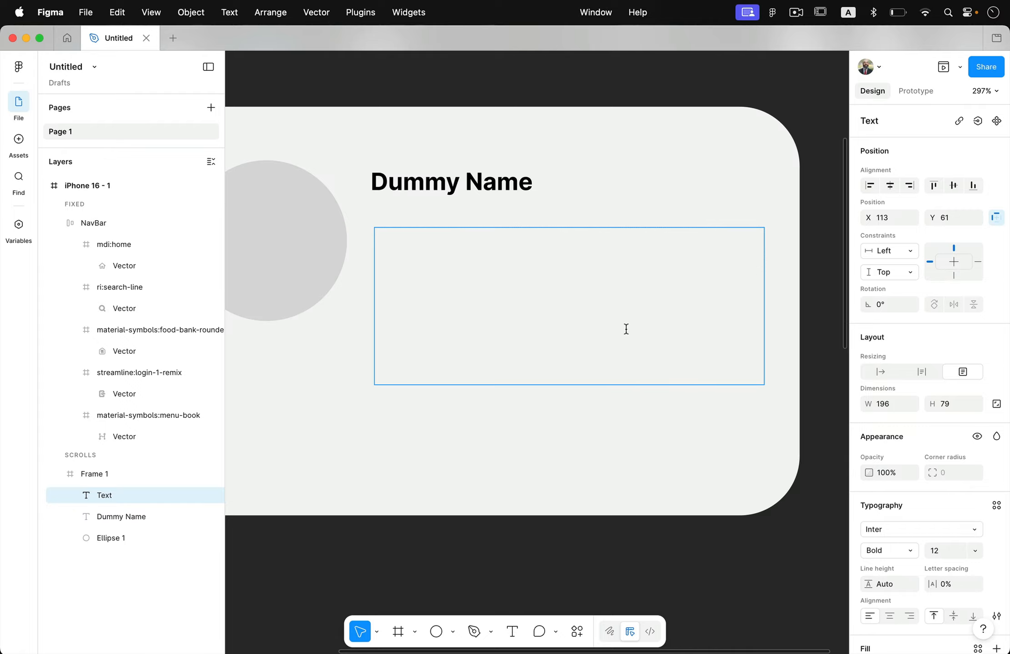
text(adflksdjf;laksjdfoaisjdf;l aksdjf poaisjkd f;laijs d;flka)
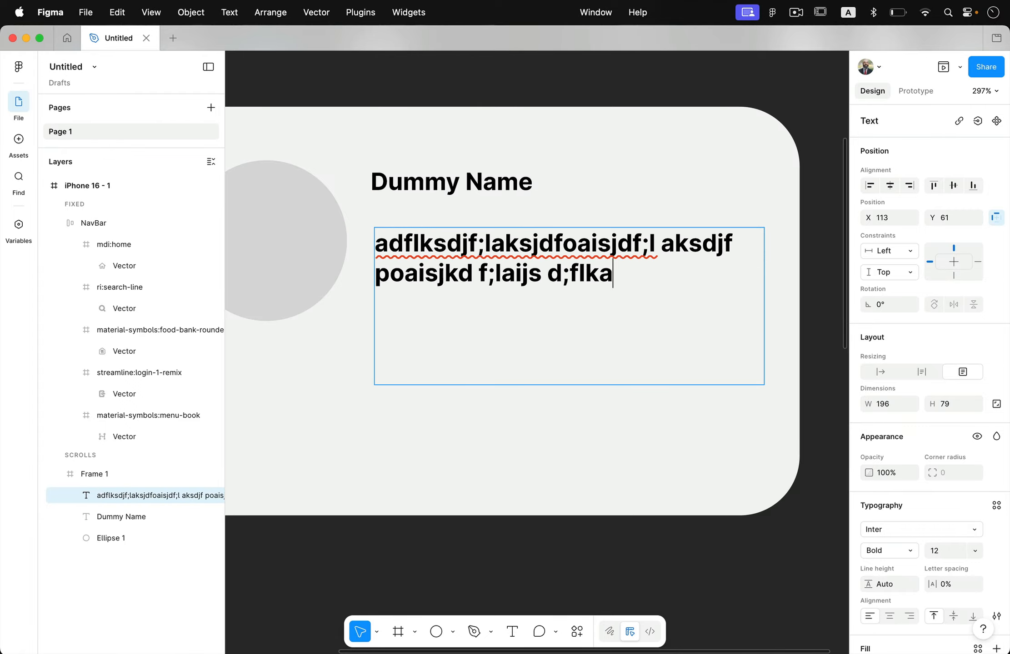
text(j sdf;oa ijsdfoaisdf)
Insert "Dummy Review" at the beginning of the filler text under the name
key(super+a)
key(Left)
text(Dummy Re view)
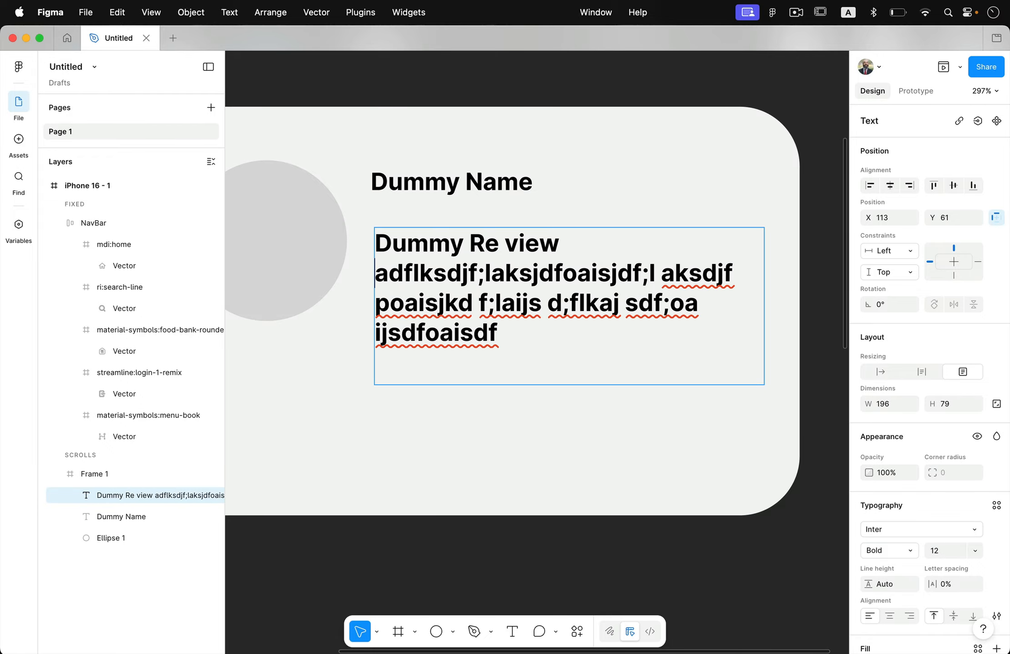
key(BackSpace)
Set the font weight of the whole review text to Regular
key(super+a)
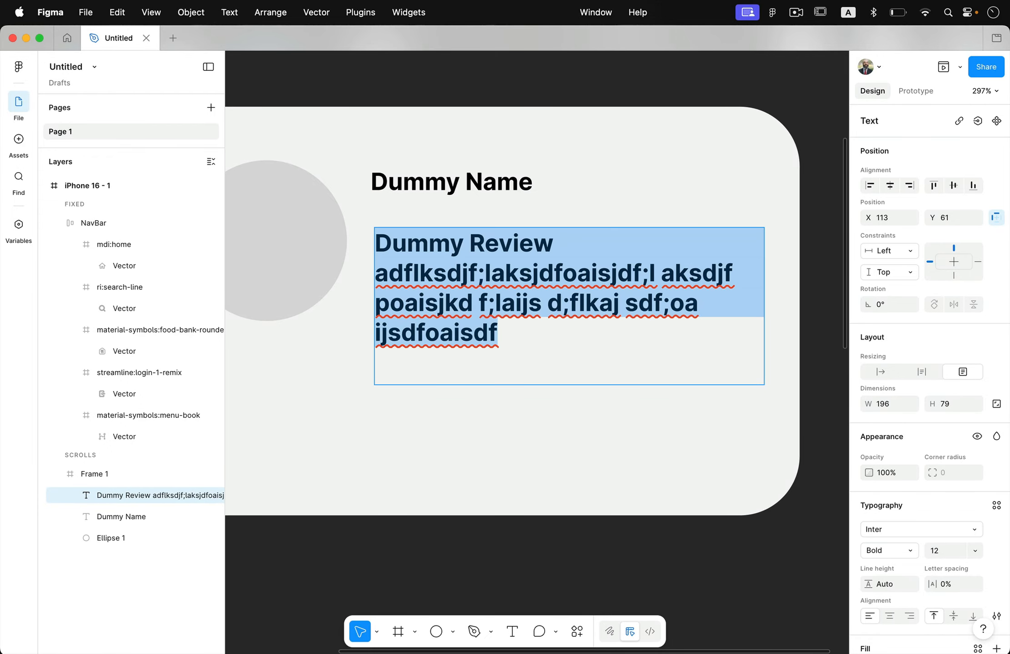
click(908, 551)
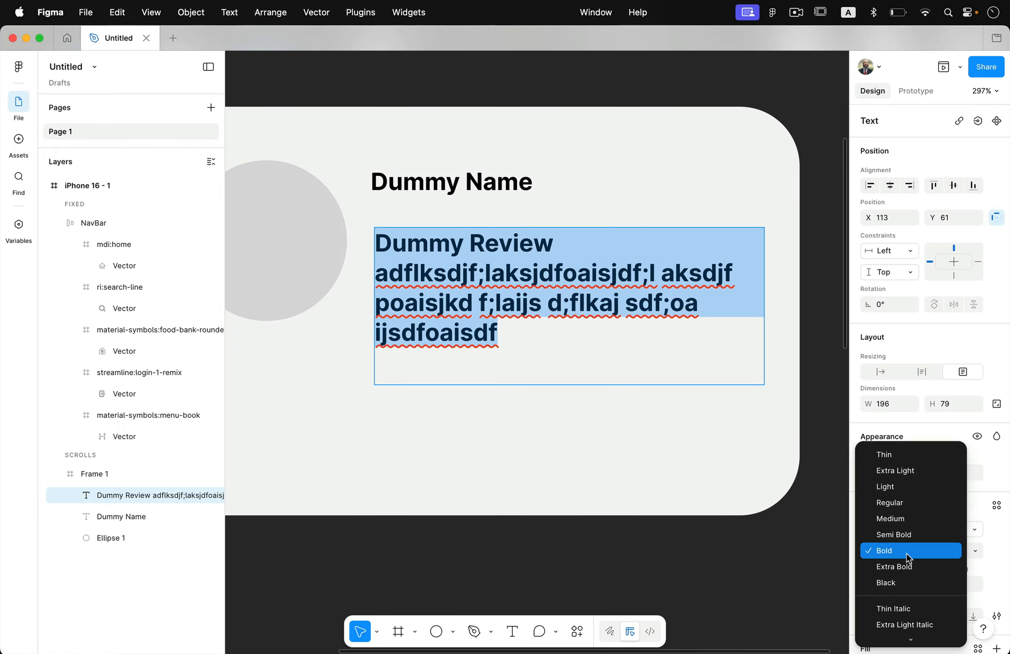
click(913, 502)
double_click(541, 302)
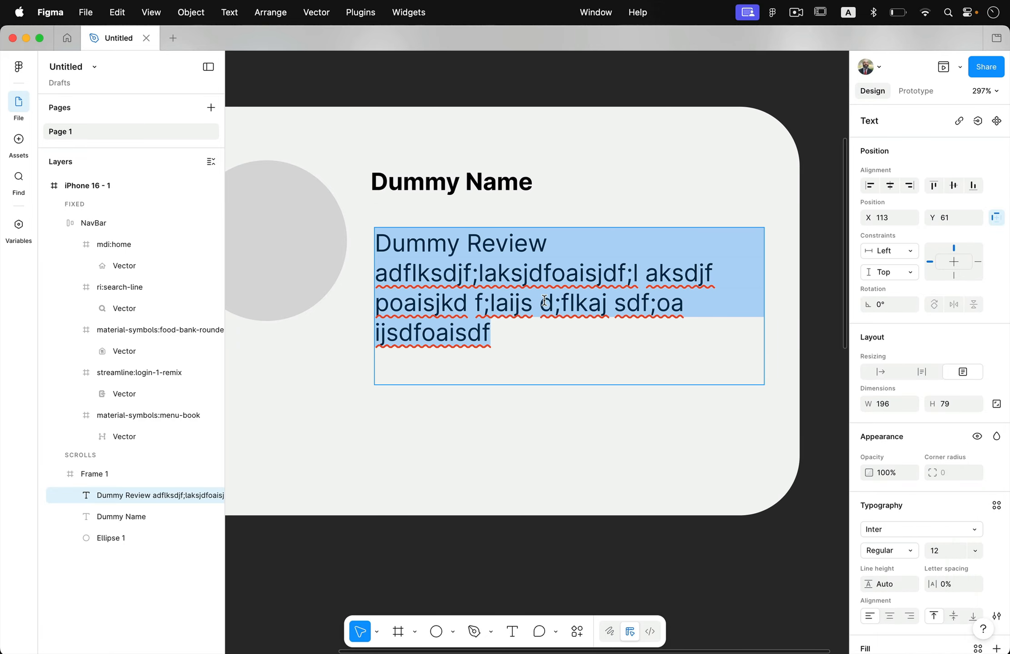
Try font size 11 on the review text and return it to 12
click(976, 552)
click(974, 542)
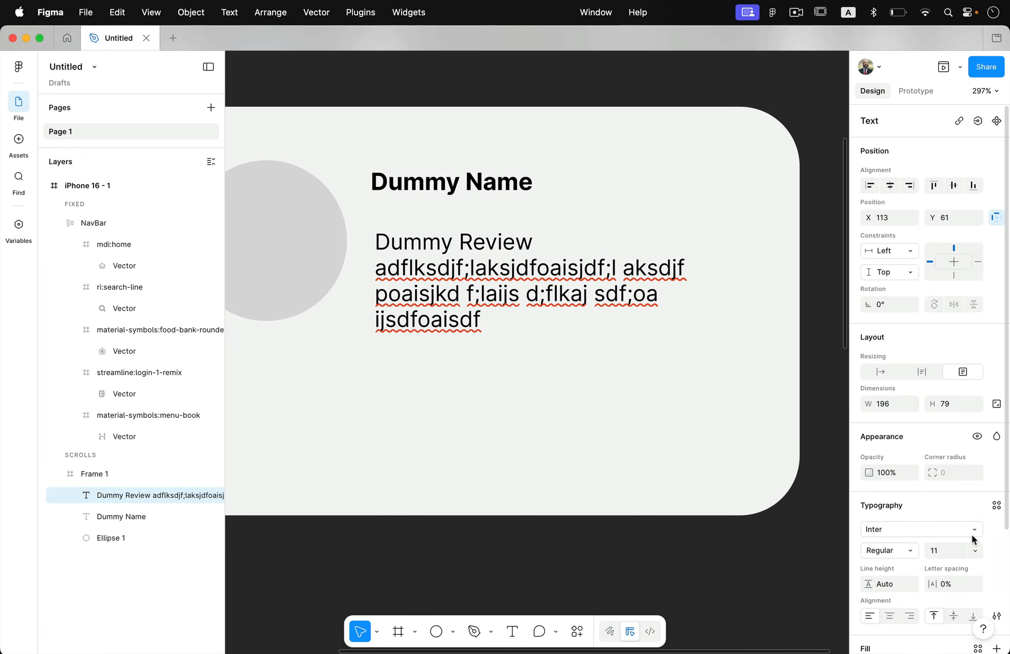
click(565, 294)
key(super+a)
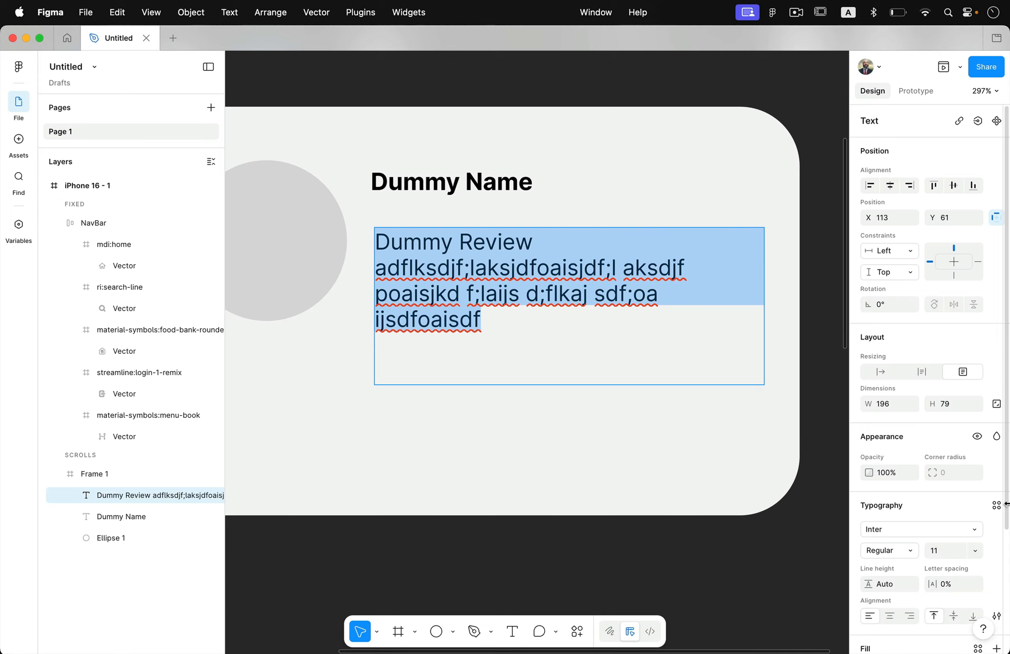
click(975, 551)
click(970, 567)
click(570, 304)
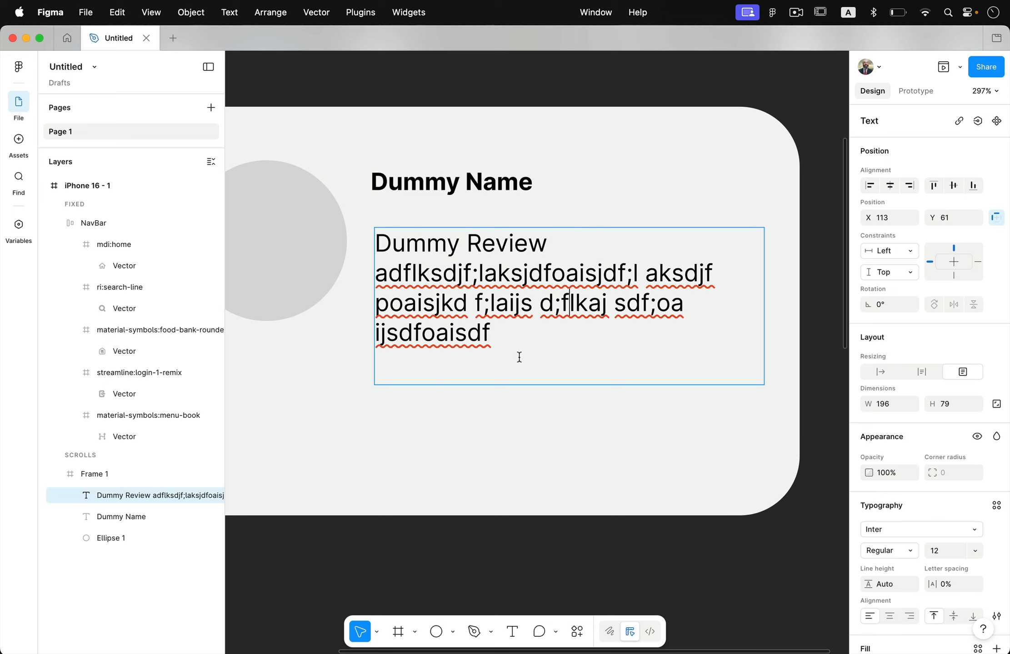
Add a final line "asdfasdfadsf" to the review text, finish text editing and select the card frame
click(468, 191)
click(509, 303)
key(Return)
text(asdfasdfadsf)
scroll(494, 306, down, 3)
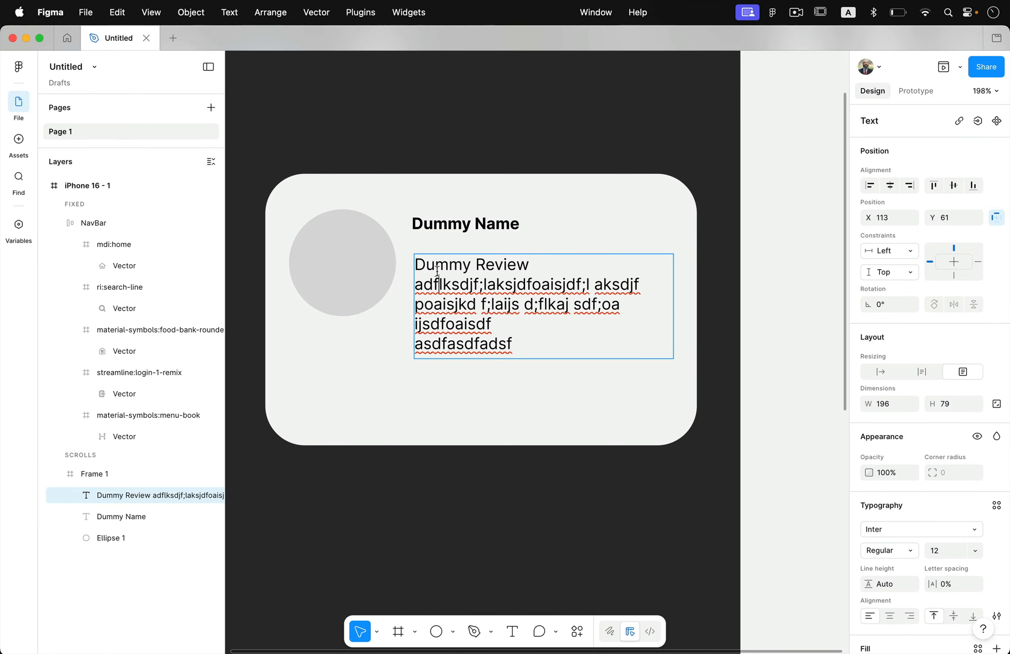
key(Escape)
key(Escape)
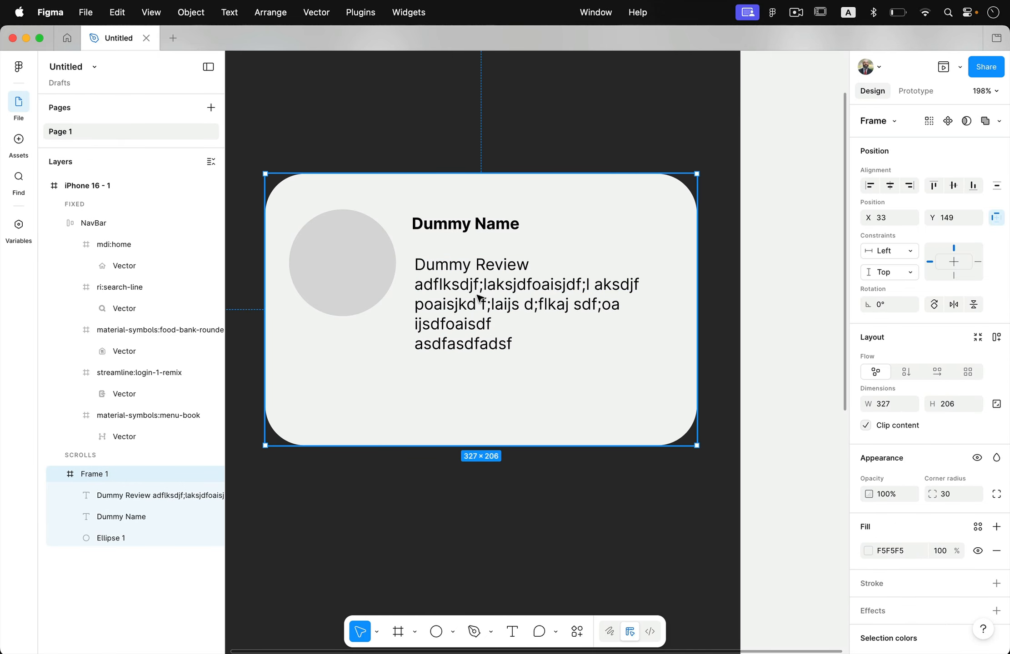
Align the review text's left edge with the name and move the name up to Y 20
click(502, 310)
drag(462, 296, 454, 291)
click(453, 237)
key(shift+Up)
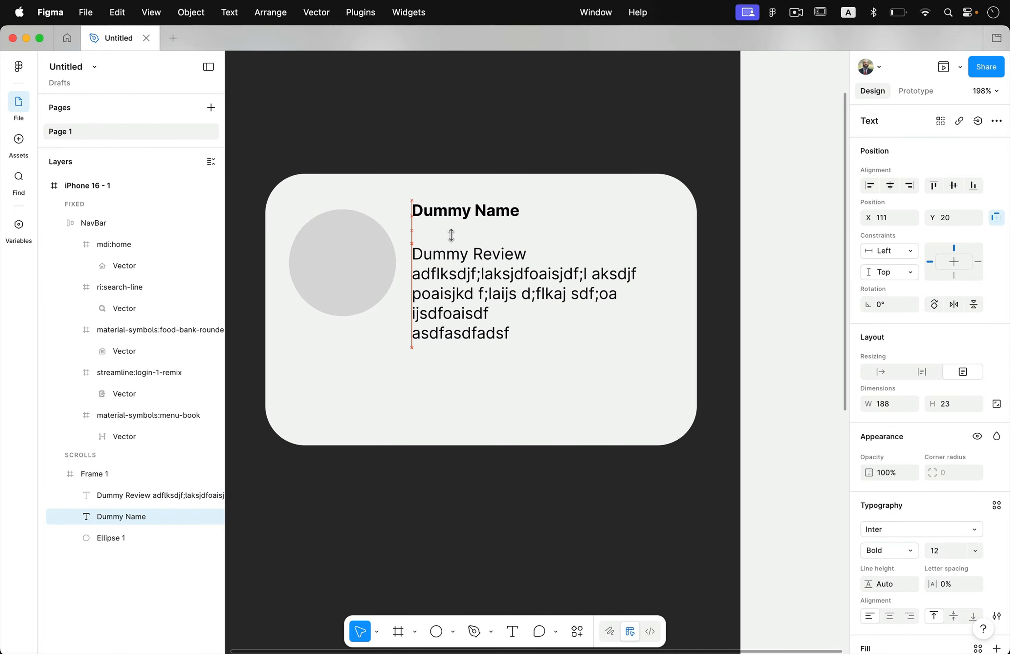
Move the review text up to Y 39, directly beneath the name
click(451, 265)
key(shift+Up)
key(shift+Up)
drag(453, 268, 455, 276)
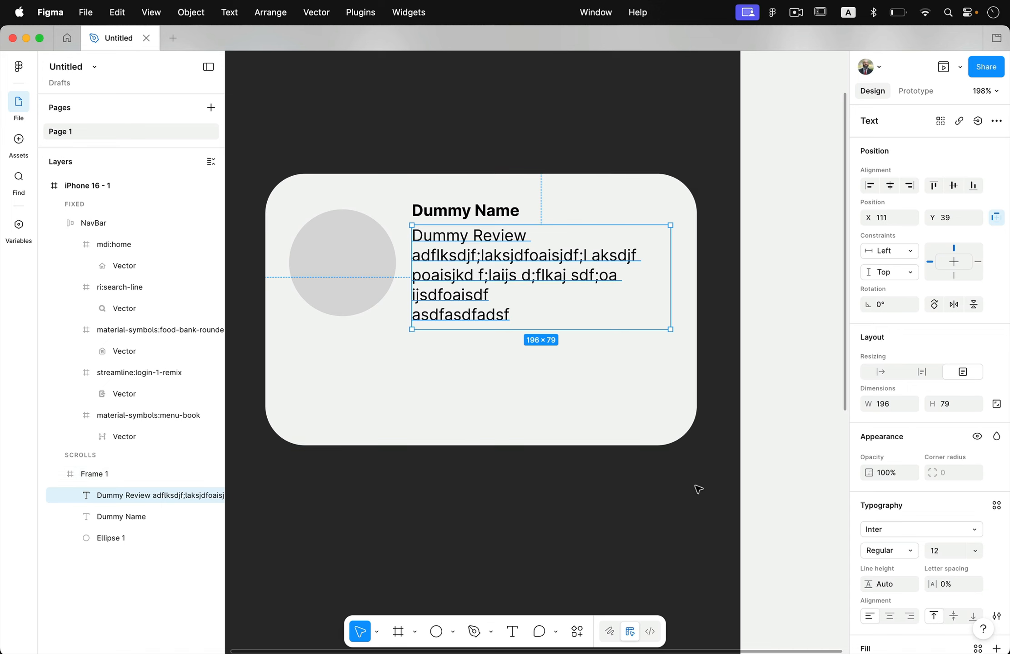
Add a text box about 196 × 20 below the review text containing "11/33/1987"
click(512, 632)
drag(412, 341, 668, 368)
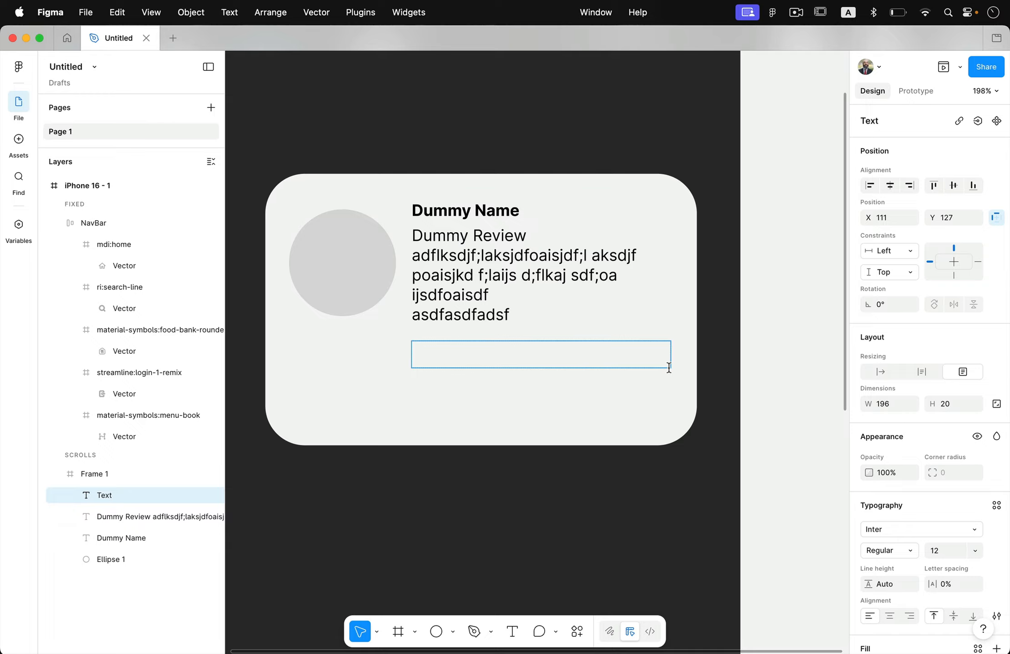
text(11/33/1987)
key(BackSpace)
Set the whole date text to Light weight and font size 11
key(super+a)
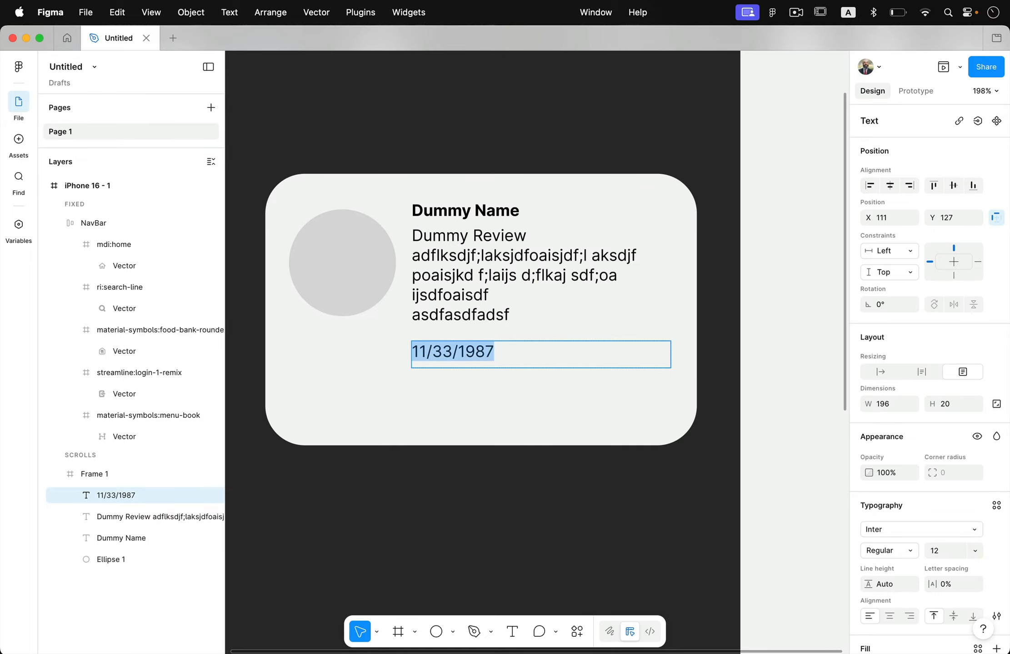
click(911, 550)
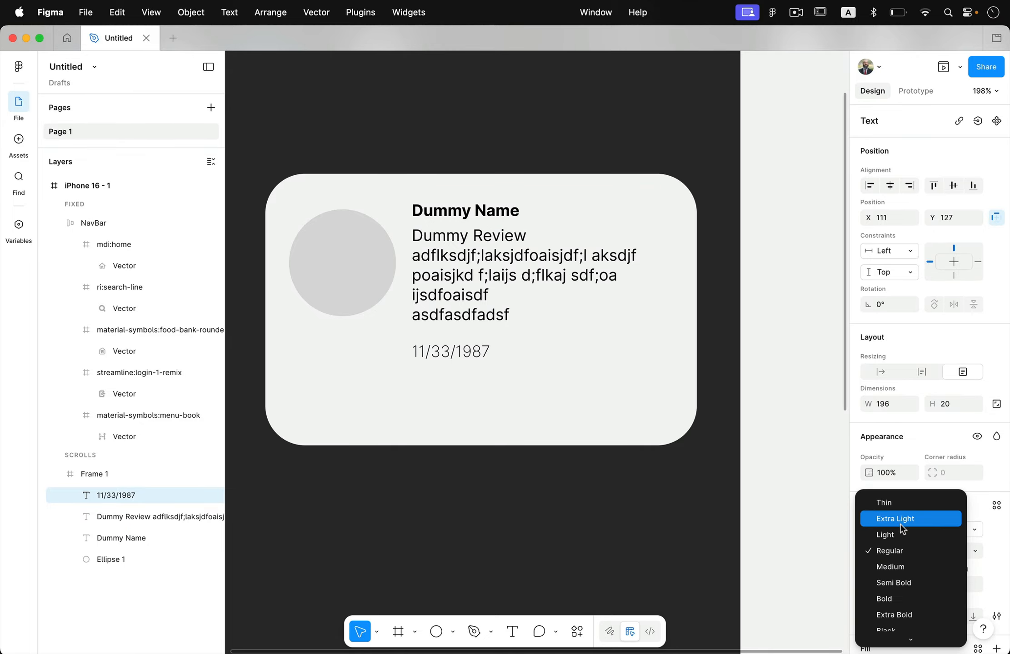
click(900, 528)
click(975, 551)
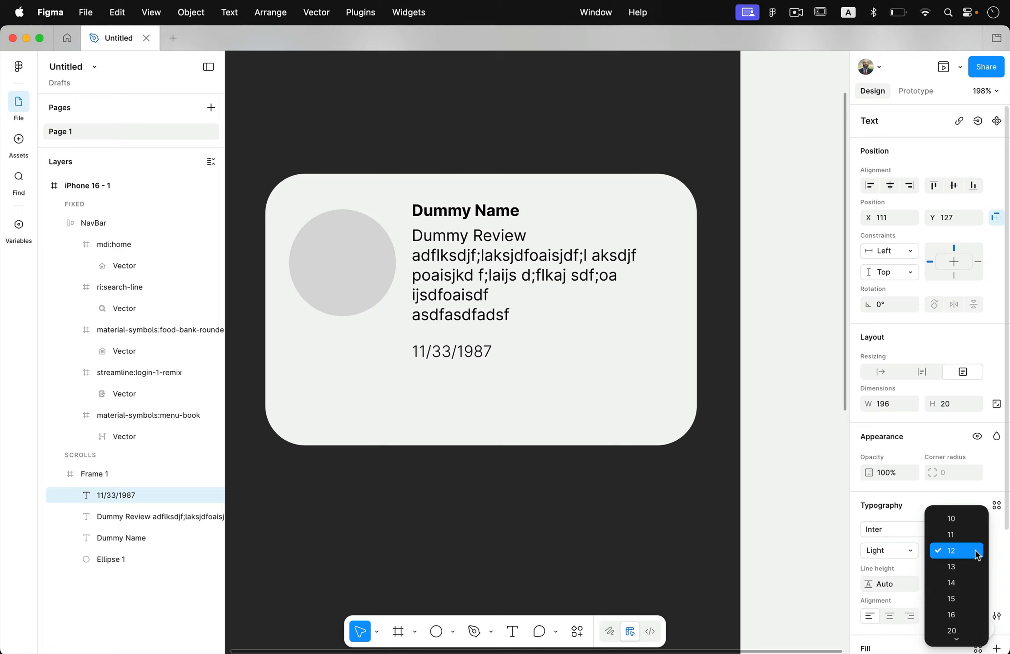
click(975, 534)
Right-align the date text within its box and finish text editing
double_click(478, 351)
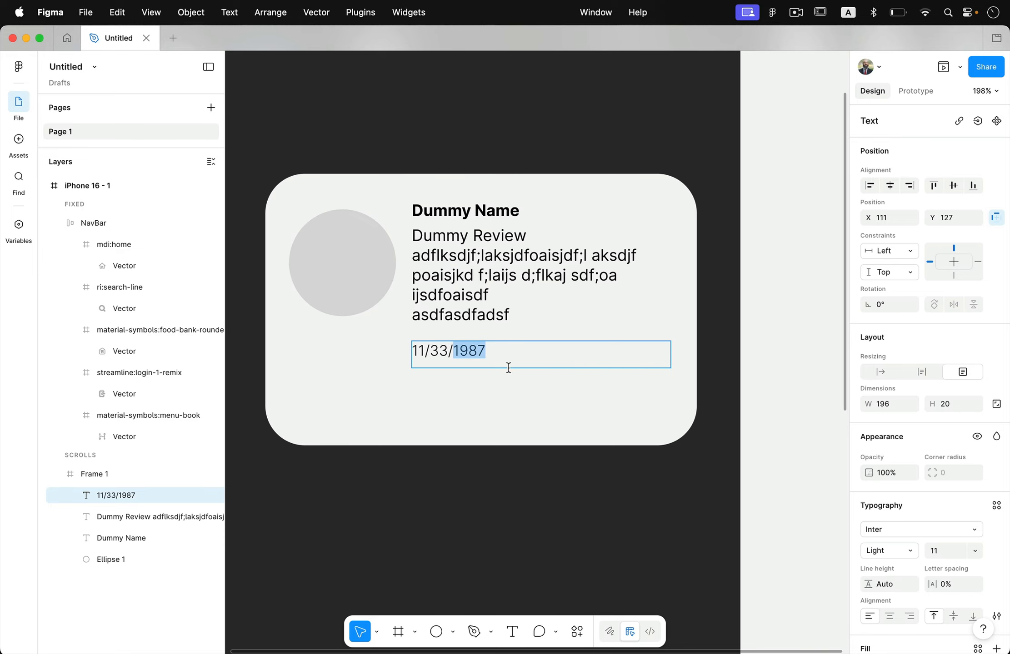
click(478, 351)
key(super+a)
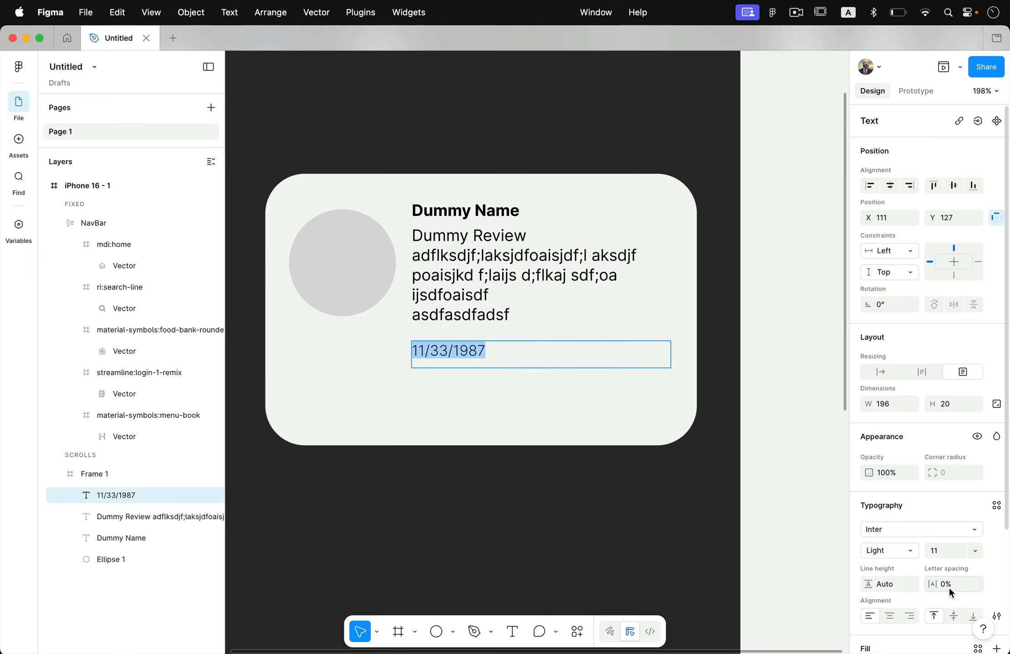
click(909, 616)
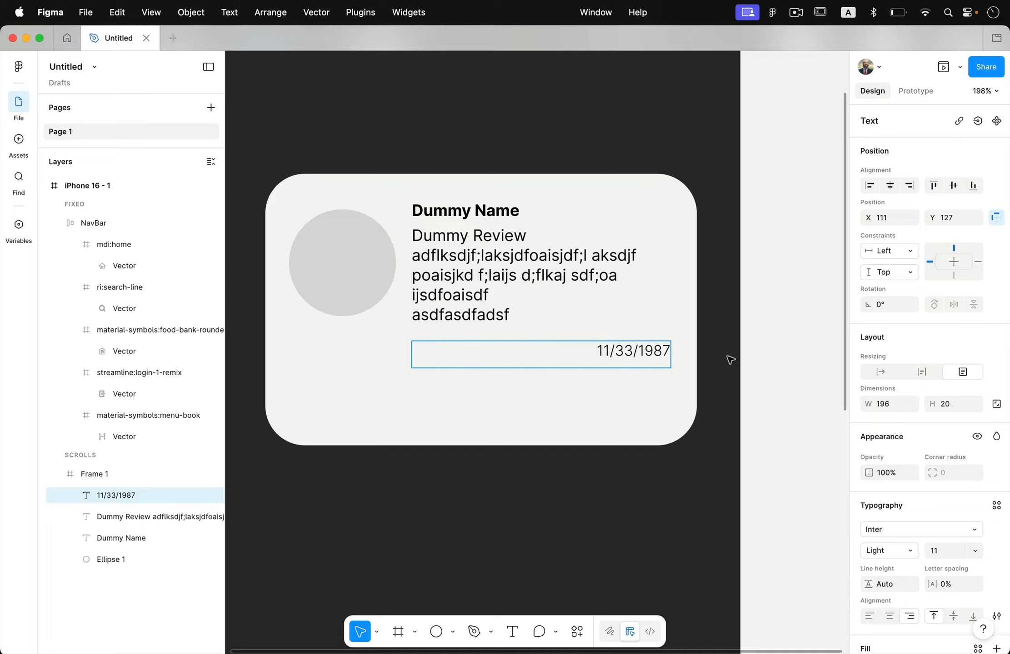
key(Escape)
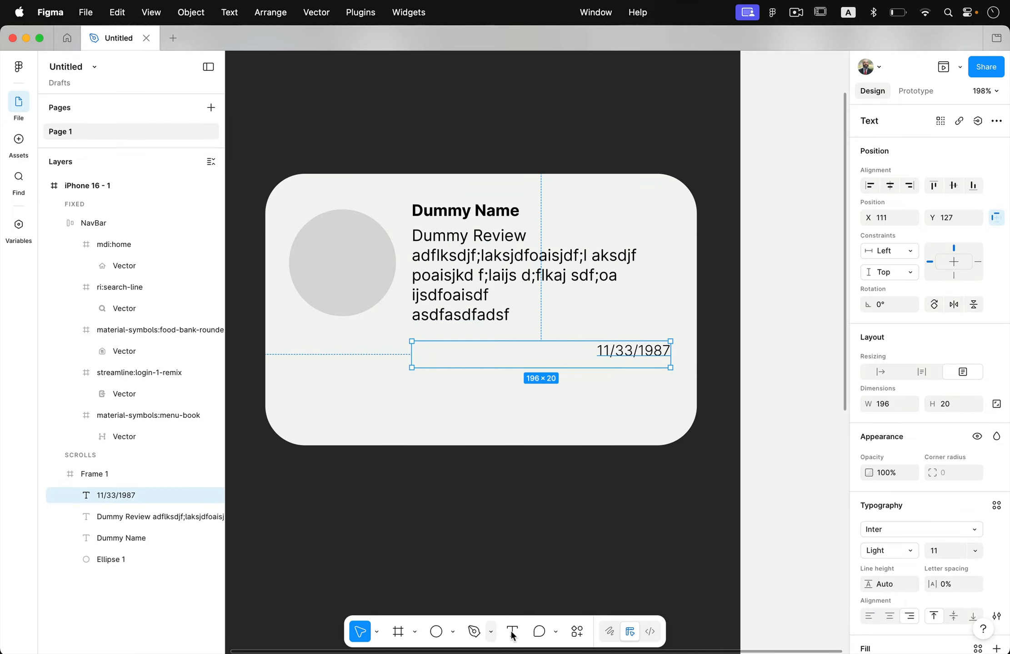
Draw a horizontal divider line about 296 long across the card beneath the date
click(488, 633)
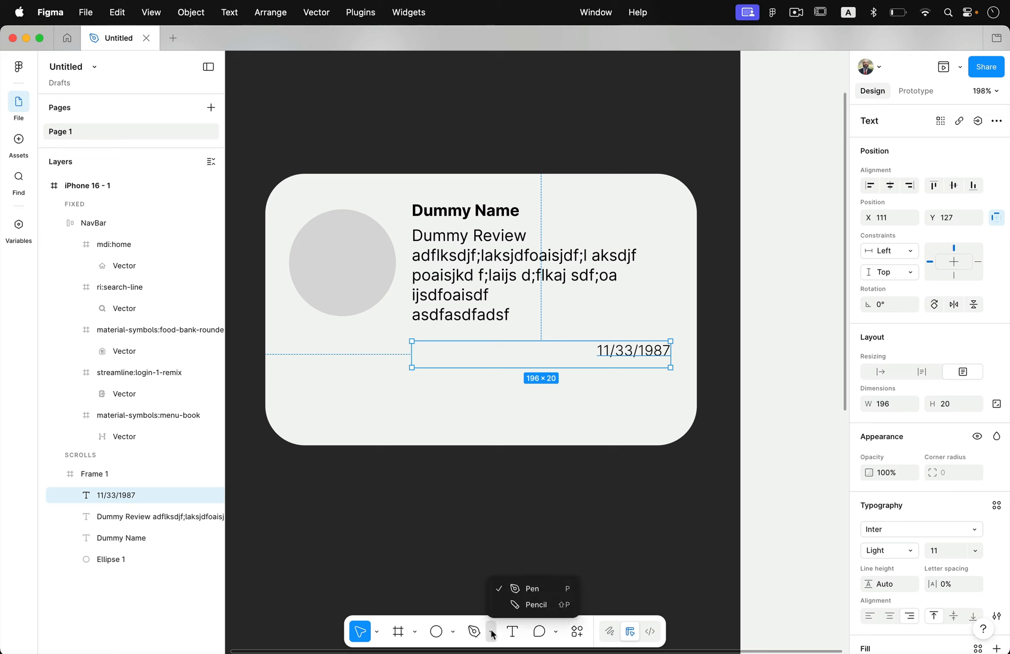
click(453, 632)
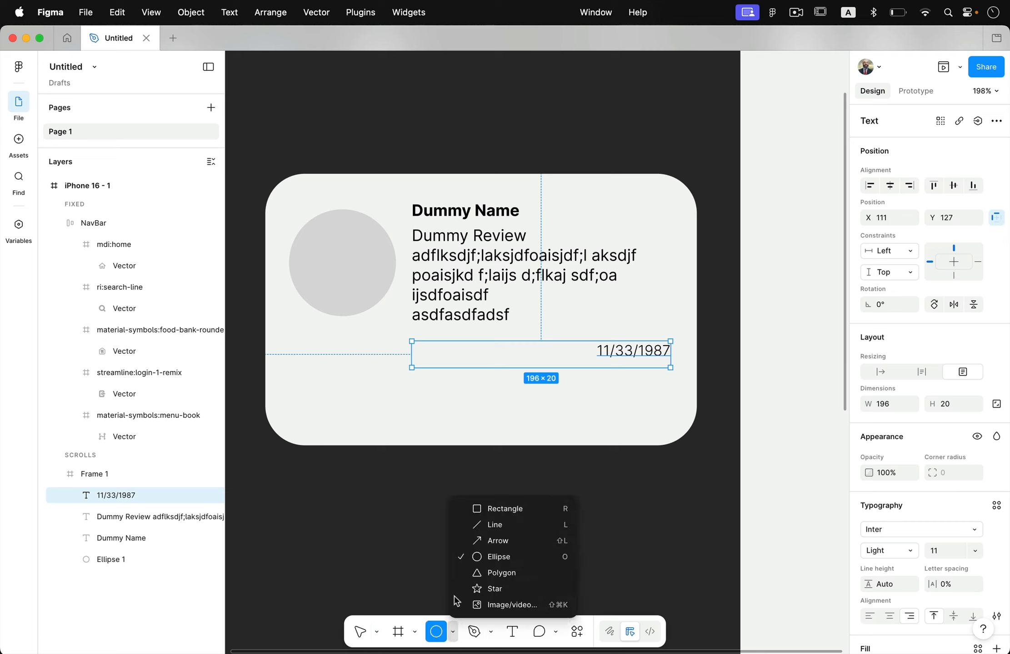
click(500, 525)
mouse_move(297, 380)
mouse_down()
mouse_move(480, 399)
mouse_move(581, 381)
mouse_move(680, 380)
mouse_up()
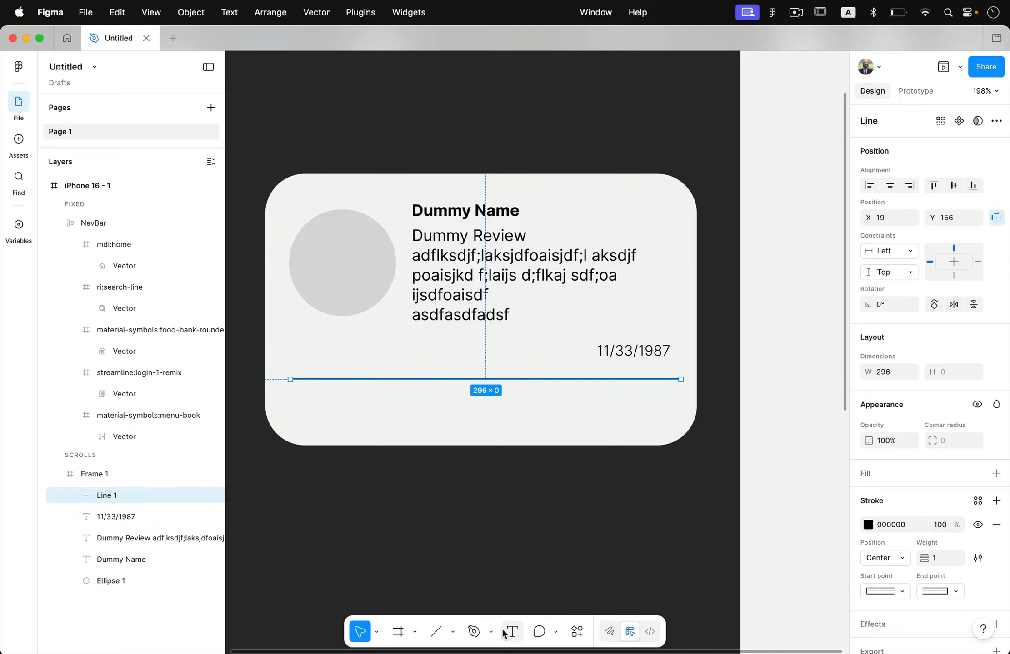
click(452, 631)
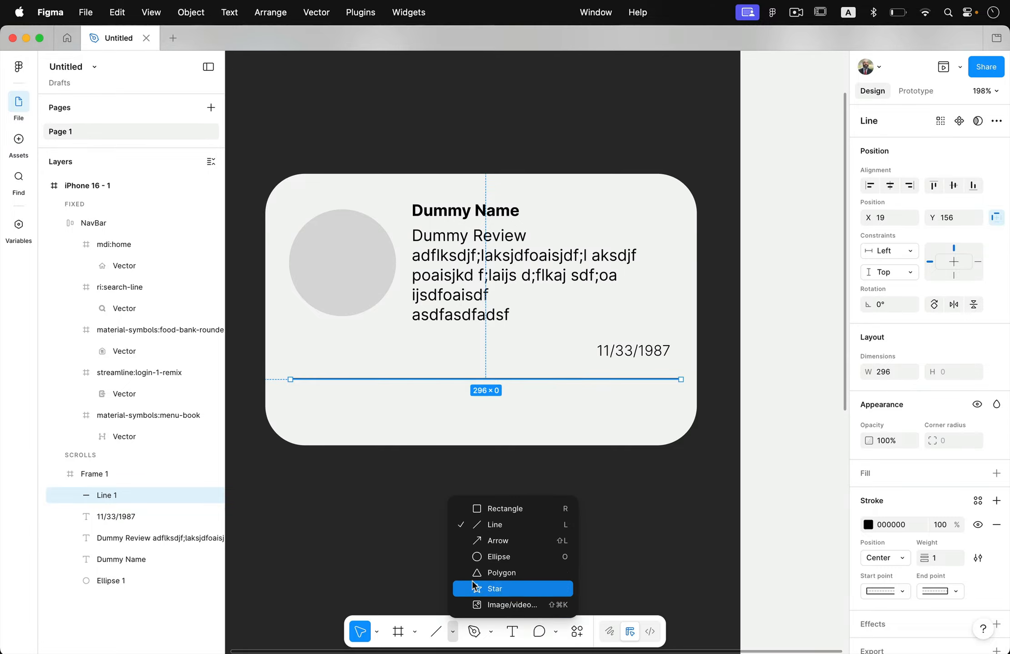
click(474, 588)
scroll(413, 449, up, 5)
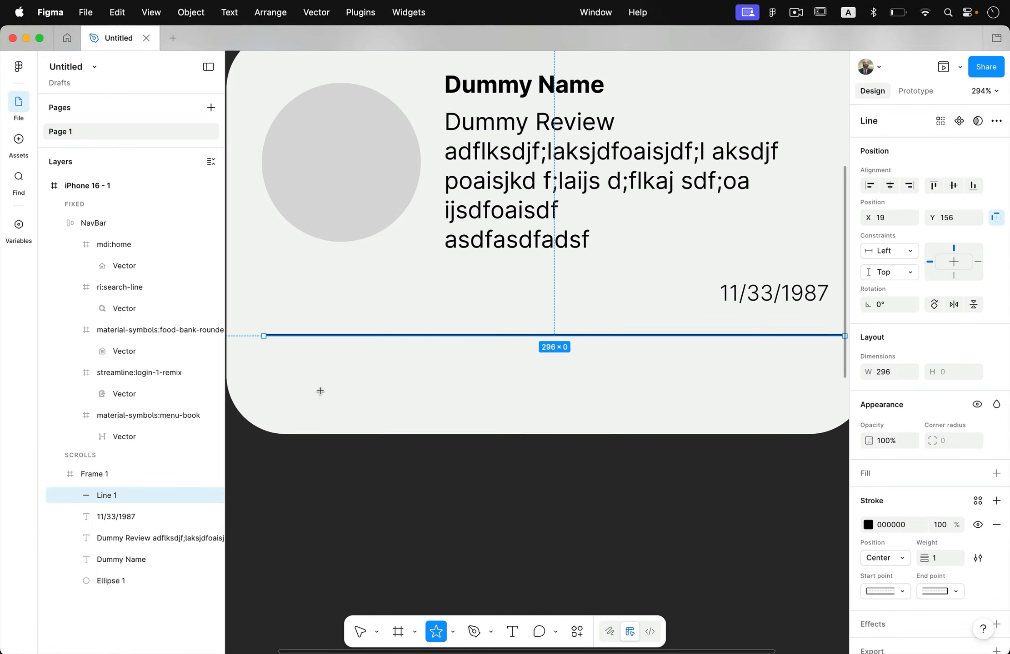
scroll(320, 391, left, 2)
Run the Iconify plugin and search its icons for "star"
click(577, 631)
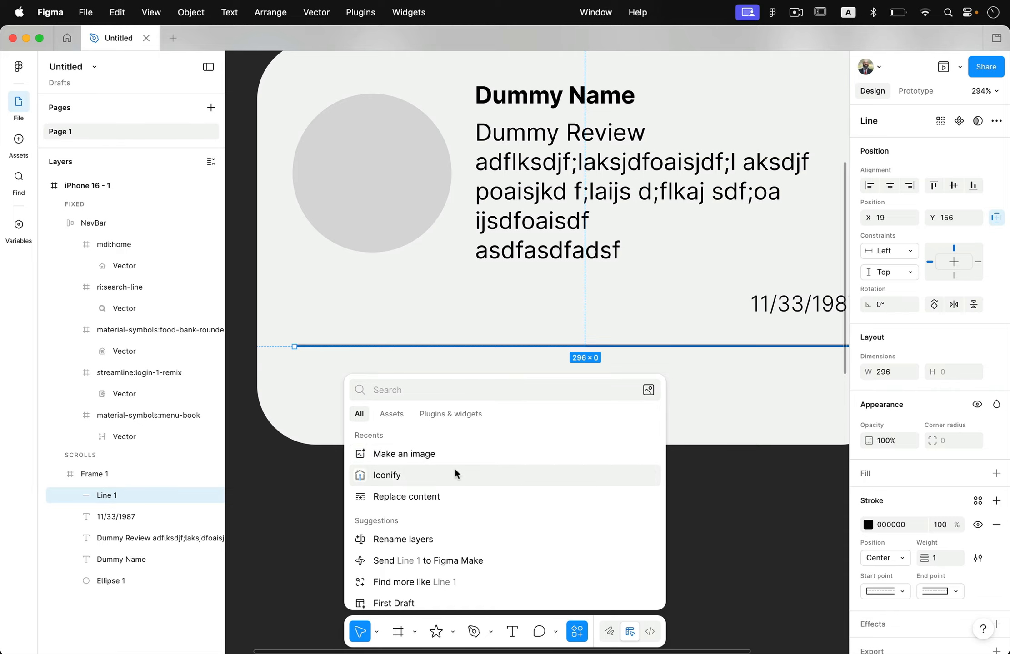
click(384, 472)
click(513, 156)
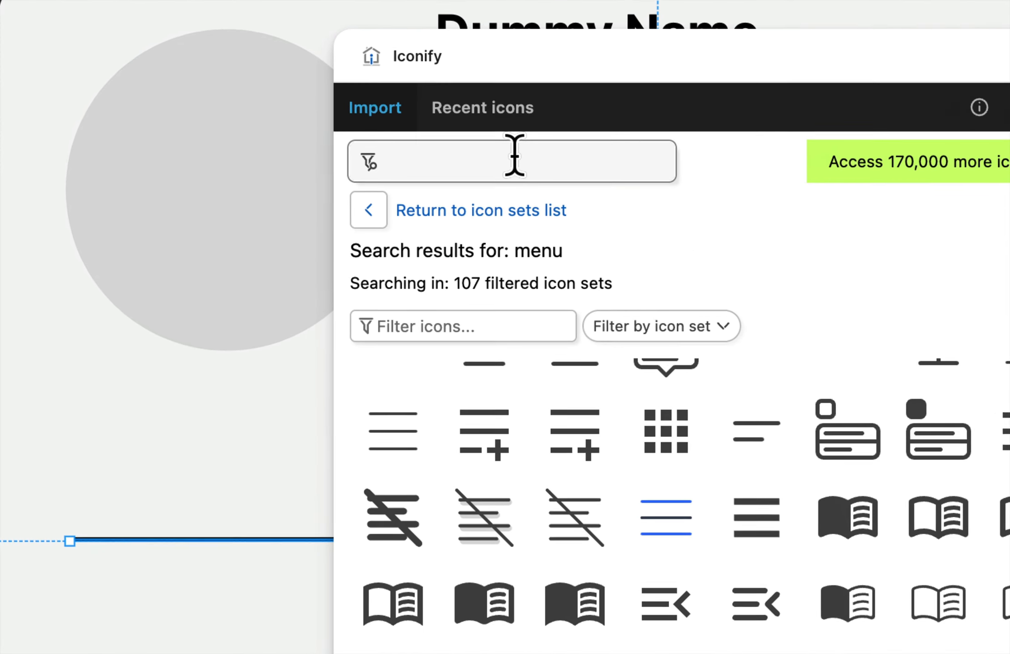
text(star)
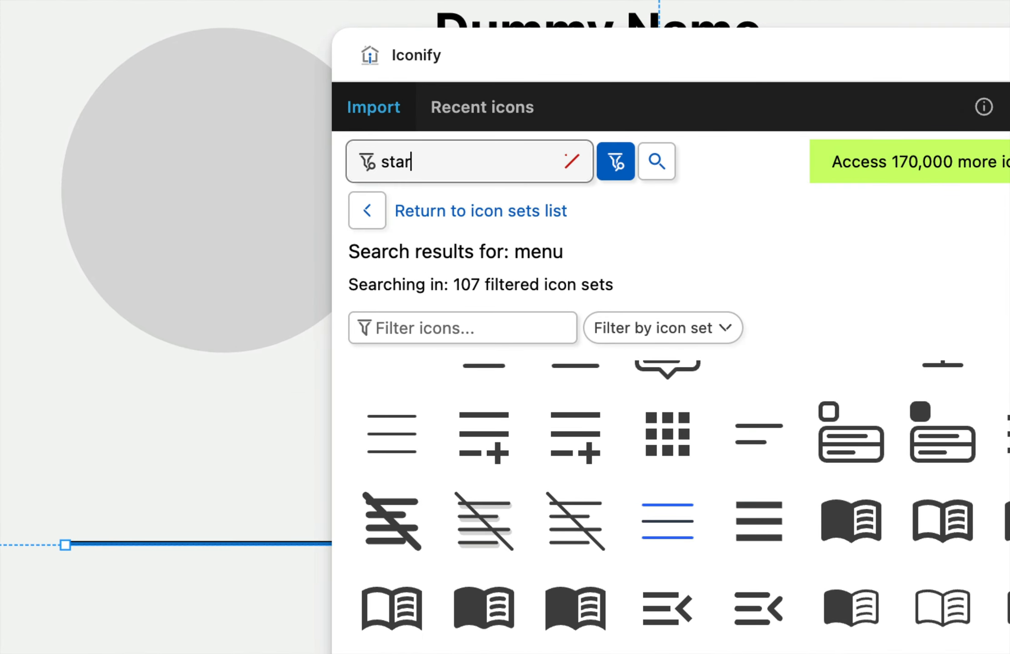
key(Return)
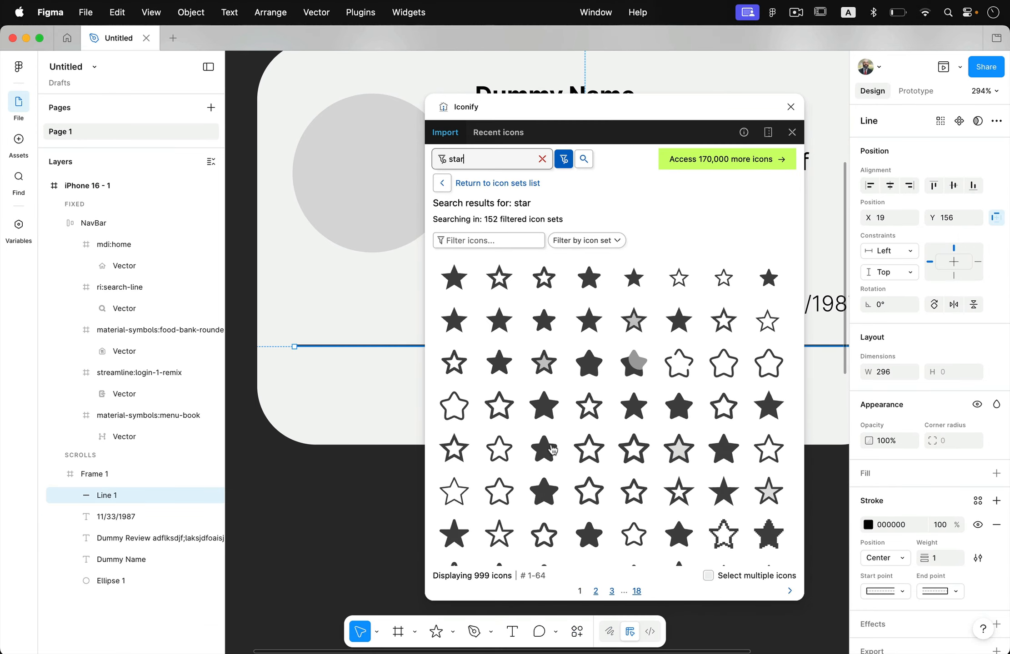
Place the mingcute:star-fill icon on the card below the divider line and close the plugin
scroll(591, 490, up, 1)
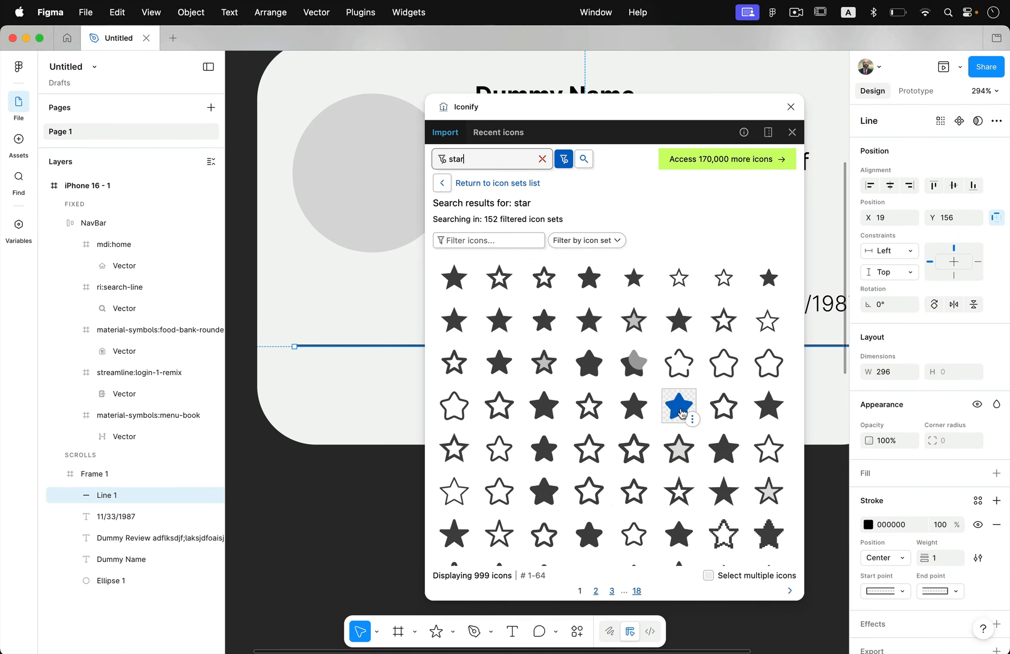
drag(679, 412, 332, 402)
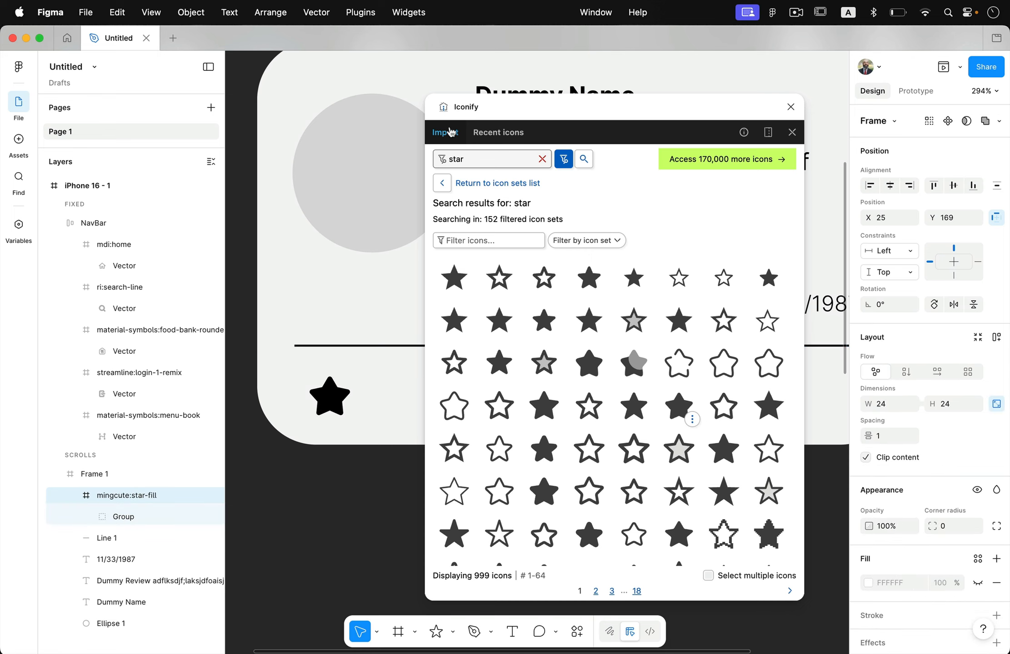
click(791, 106)
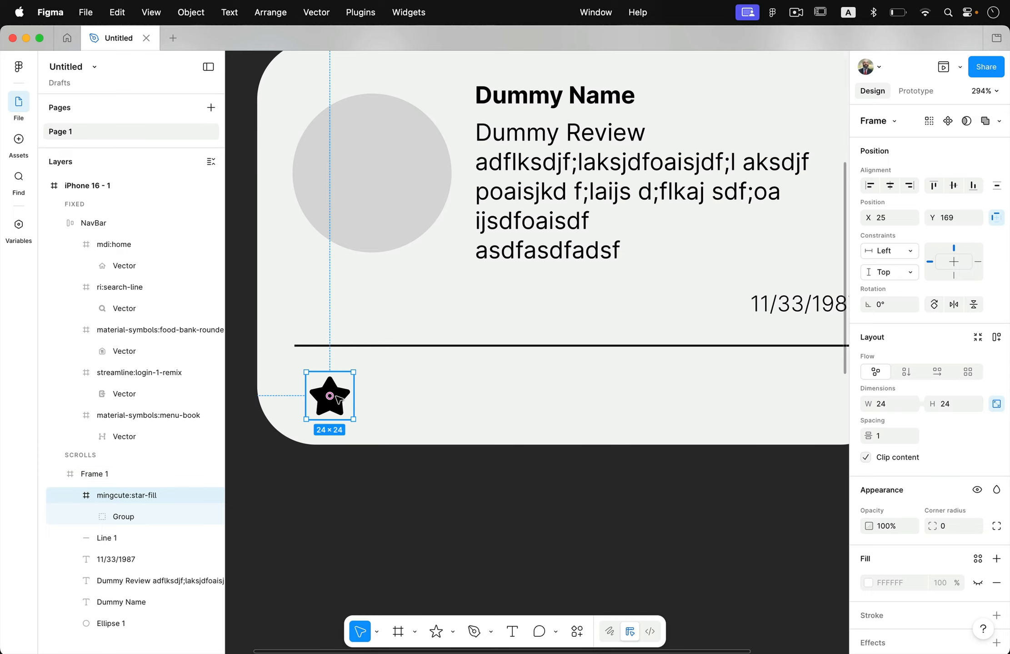
Reposition the star icon beneath the avatar at about X 35, Y 167
drag(338, 399, 383, 391)
click(383, 390)
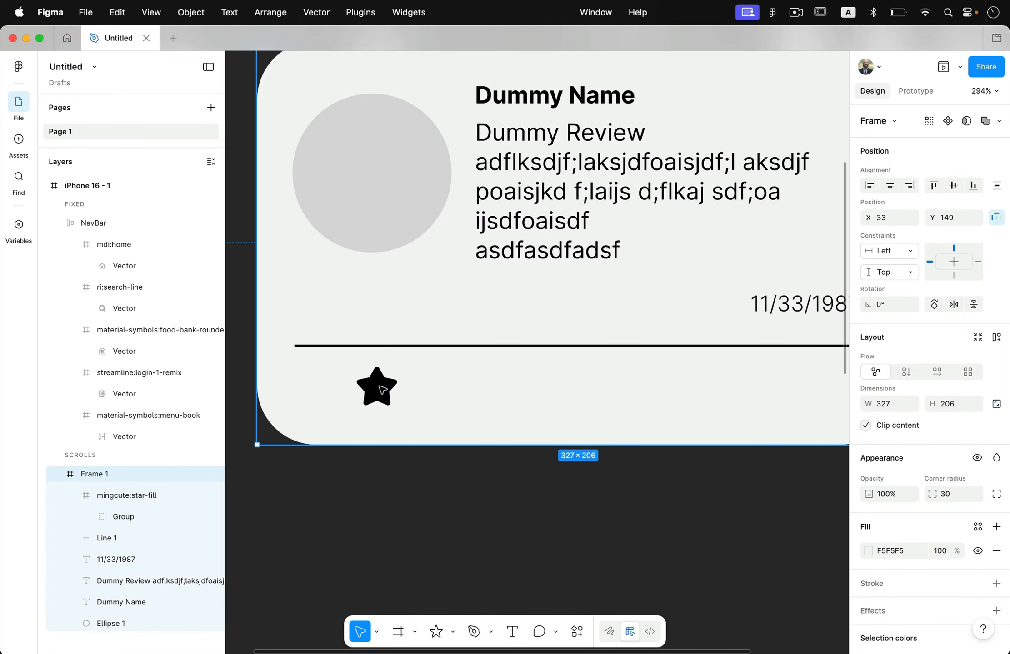
click(393, 398)
scroll(384, 406, left, 3)
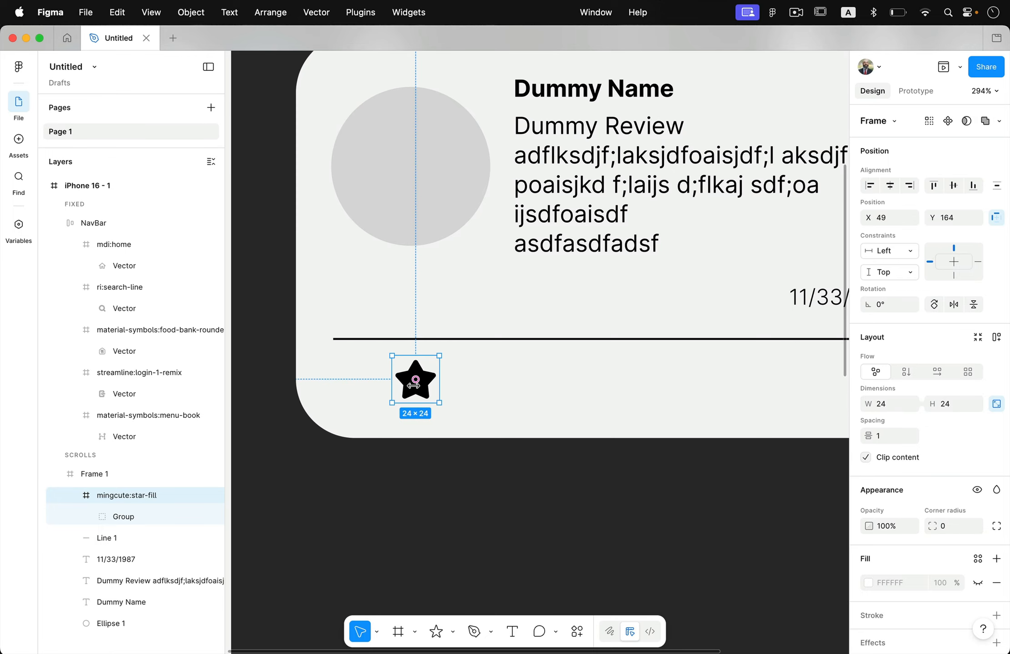
drag(429, 386, 401, 385)
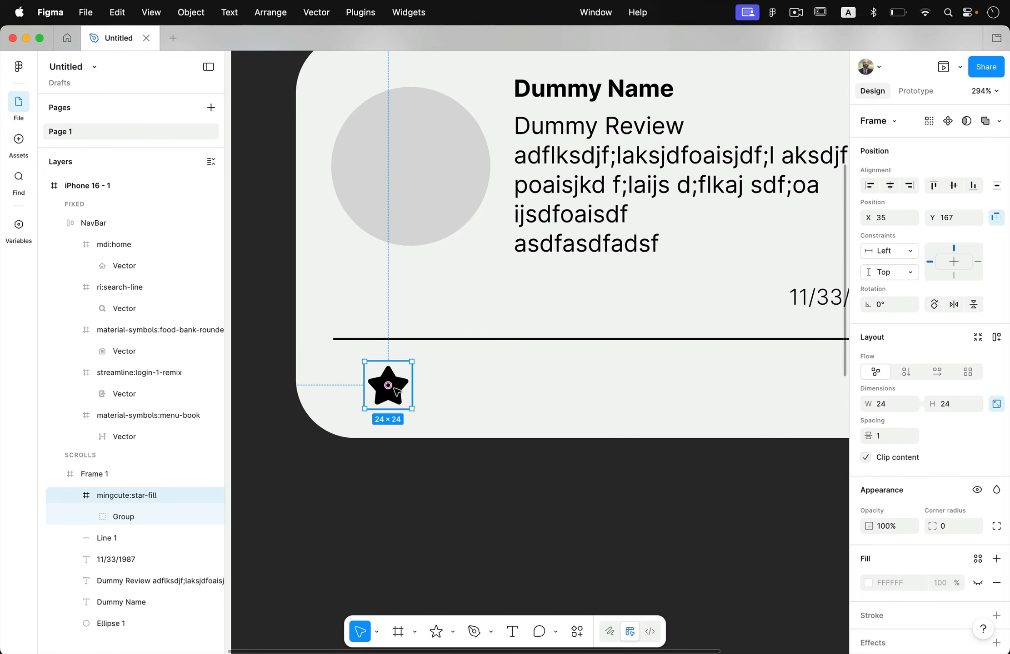
Duplicate the star four times along the row, with the copies at X 75, 108, 141 and 174
scroll(396, 390, right, 3)
scroll(396, 389, down, 2)
drag(283, 436, 350, 443)
scroll(329, 514, down, 2)
scroll(329, 514, left, 2)
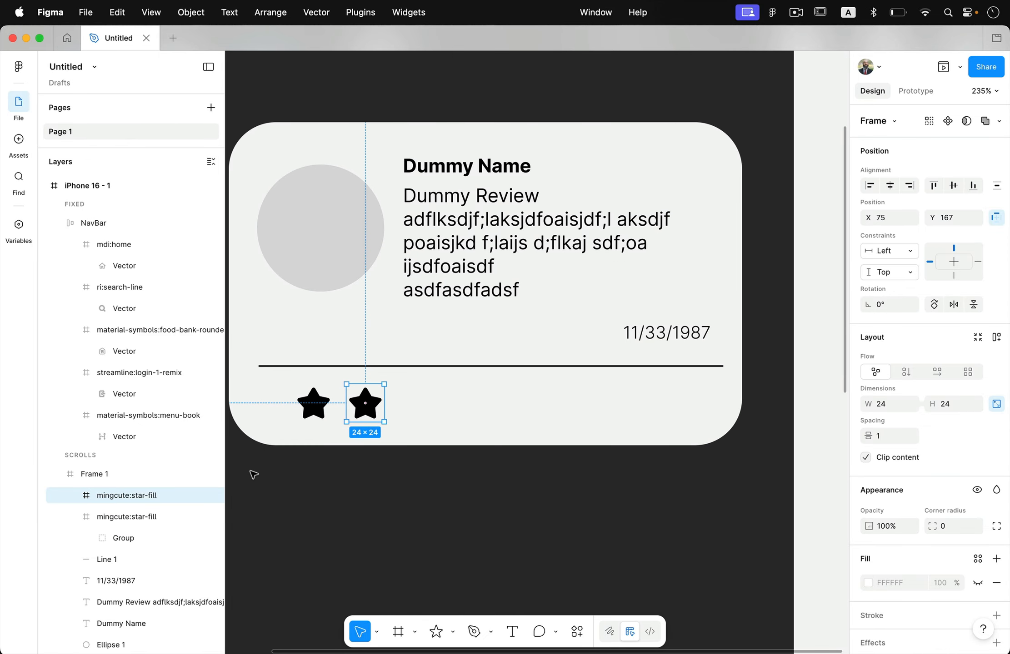
key(super+d)
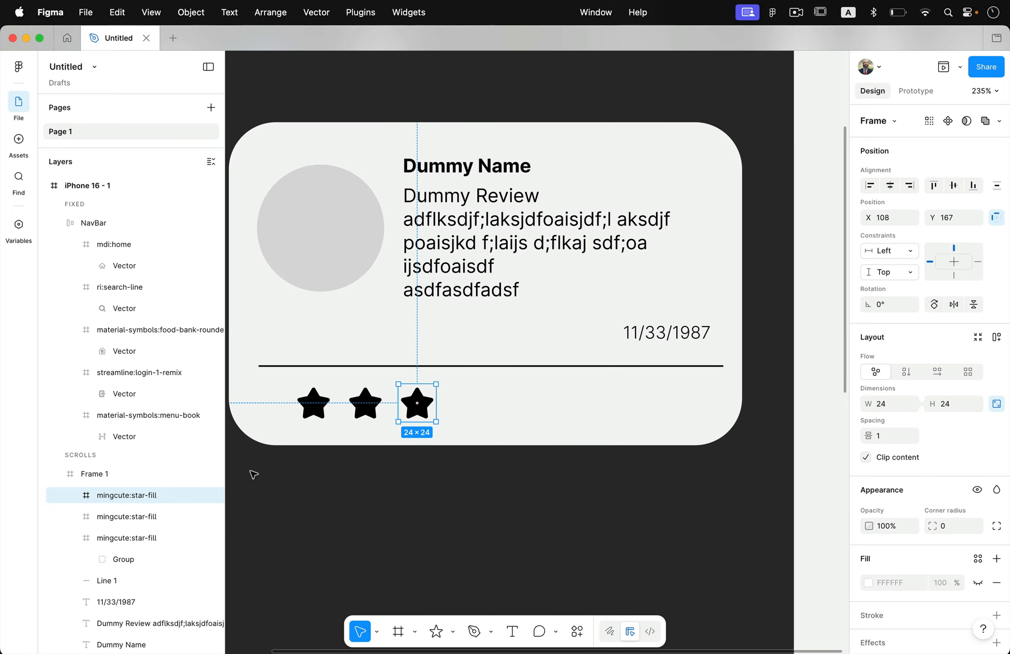
key(super+d)
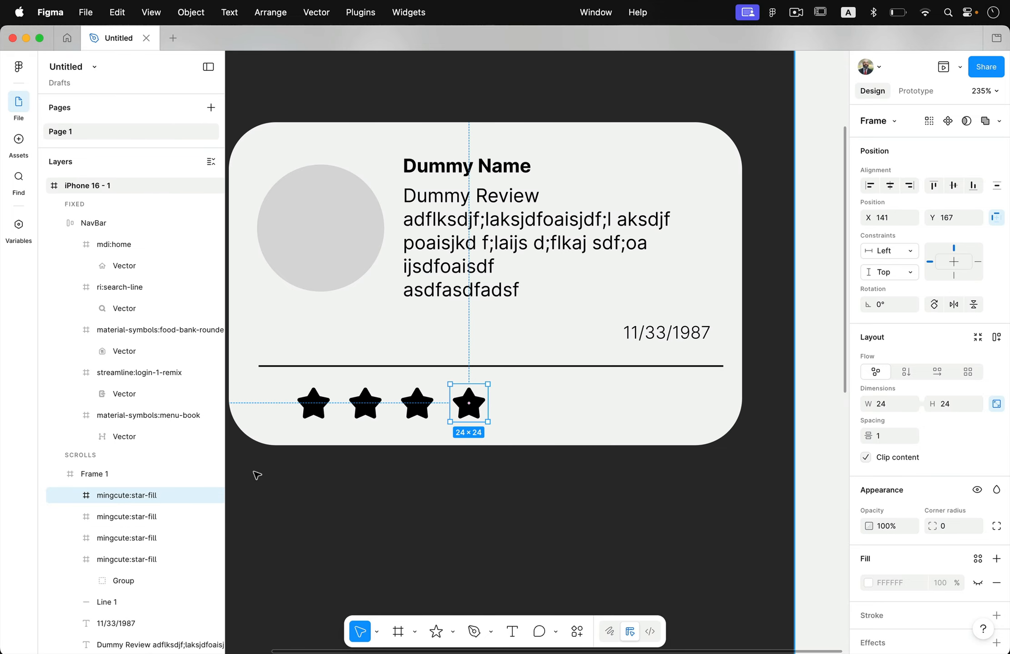
key(super+d)
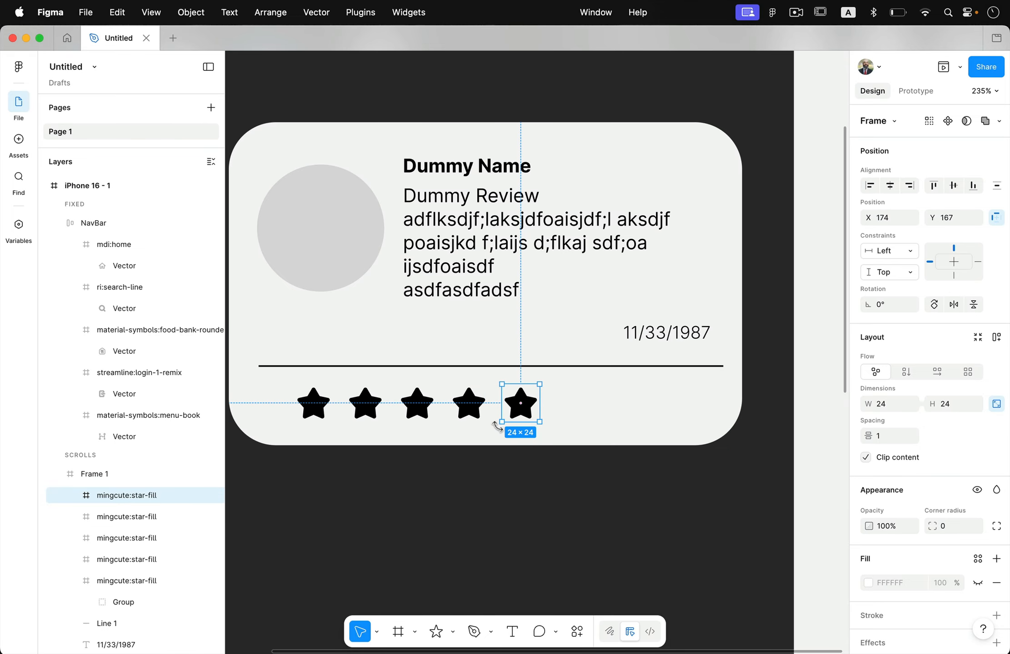
Move the last star right to X 240 and distribute all five stars with equal horizontal spacing
drag(532, 405, 636, 409)
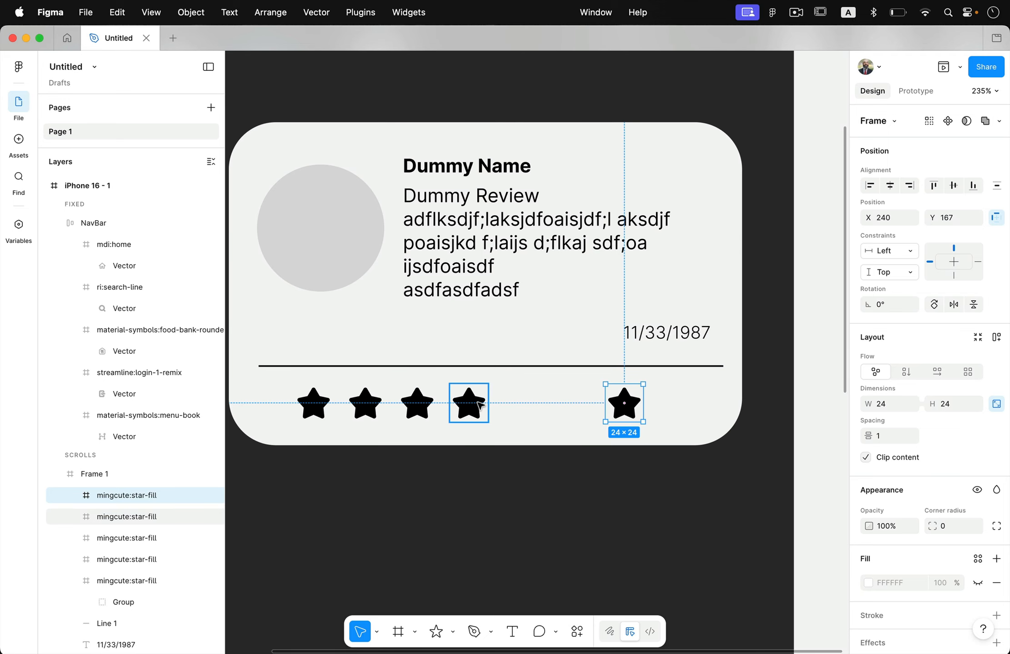
shift+click(469, 402)
shift+click(399, 404)
shift+click(365, 404)
shift+click(313, 404)
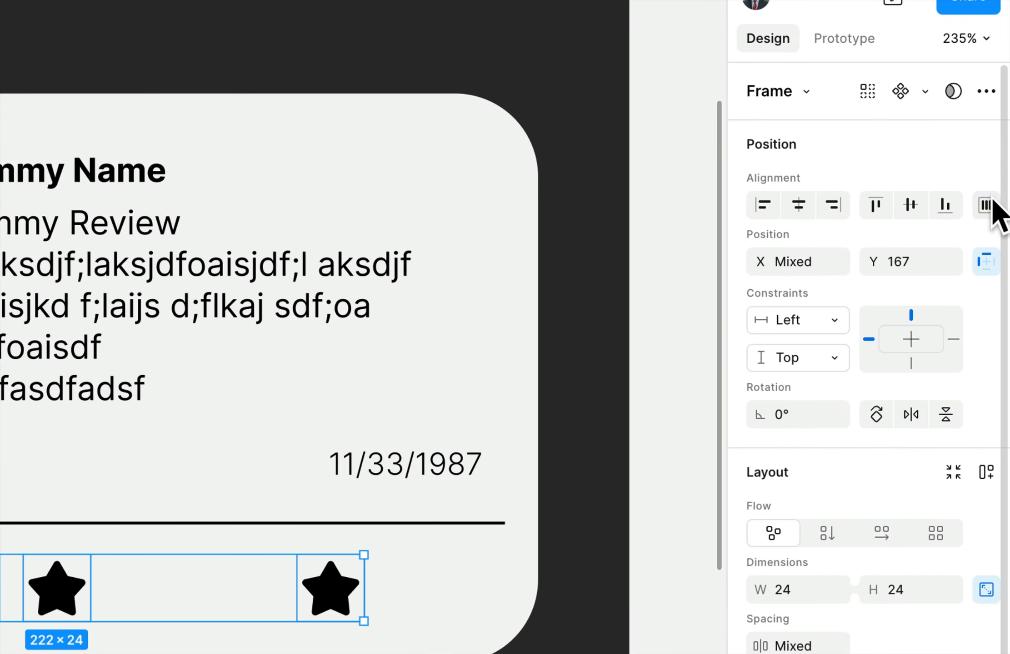
click(993, 202)
click(869, 303)
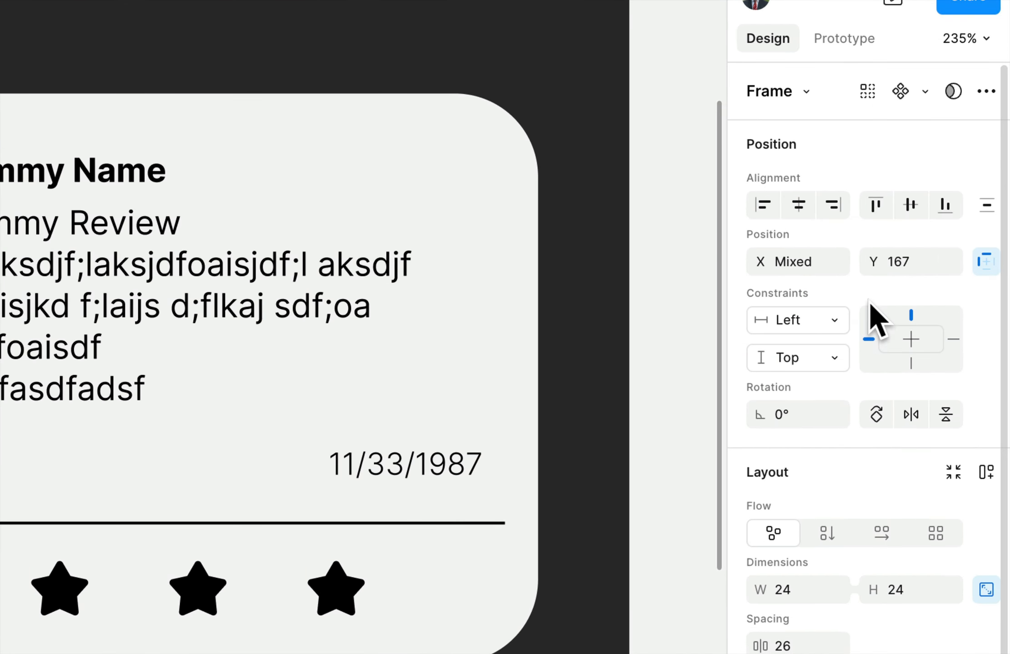
Nudge the row of five stars right by about 5 px and up to Y 165
scroll(636, 386, down, 3)
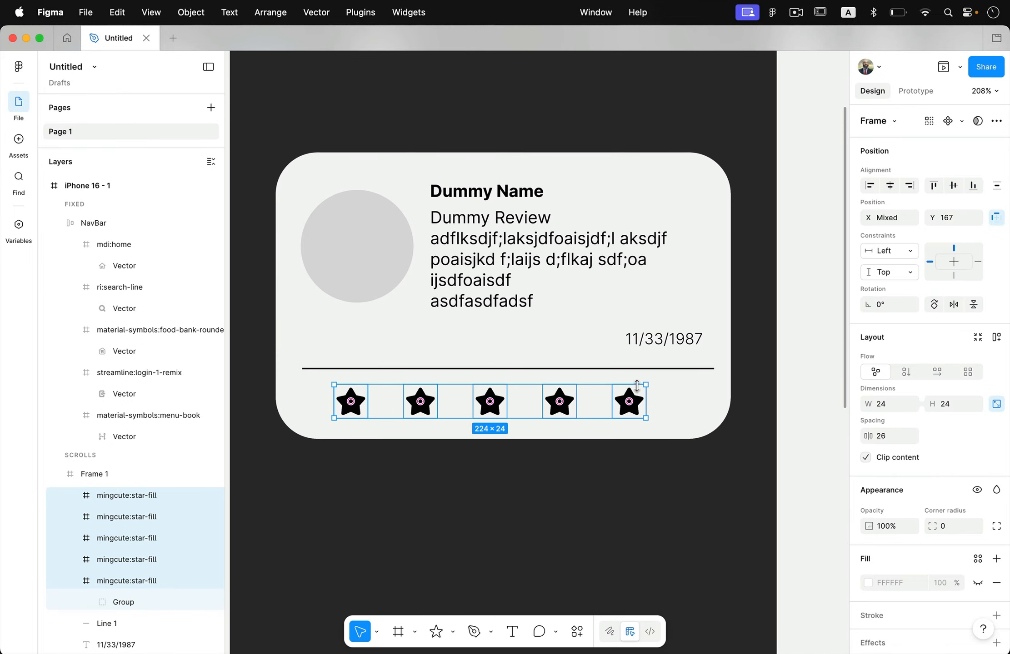
key(Right)
key(Right)
key(Right)
key(Right)
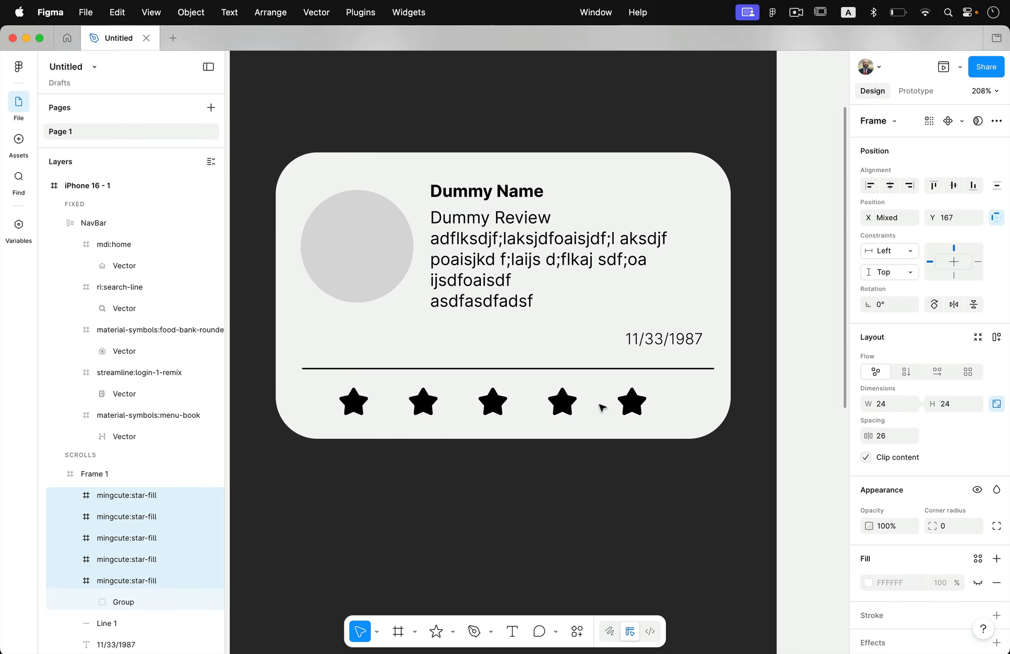
key(Down)
key(Up)
key(Right)
key(Up)
key(Up)
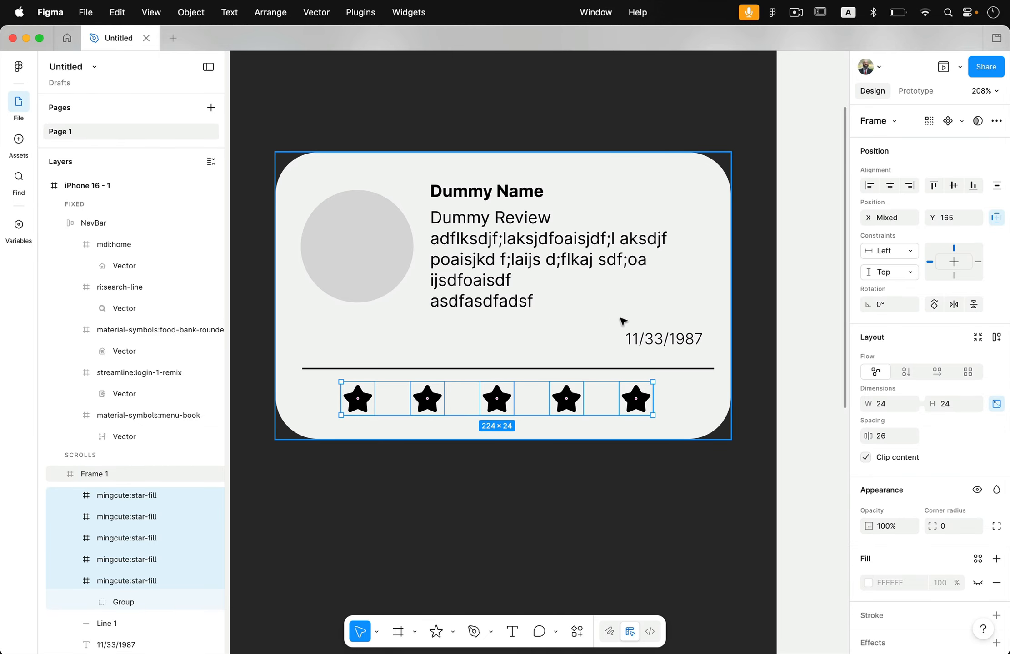
Apply the suggested auto layout to the review card frame containing the avatar, texts, divider line and stars
scroll(490, 300, down, 5)
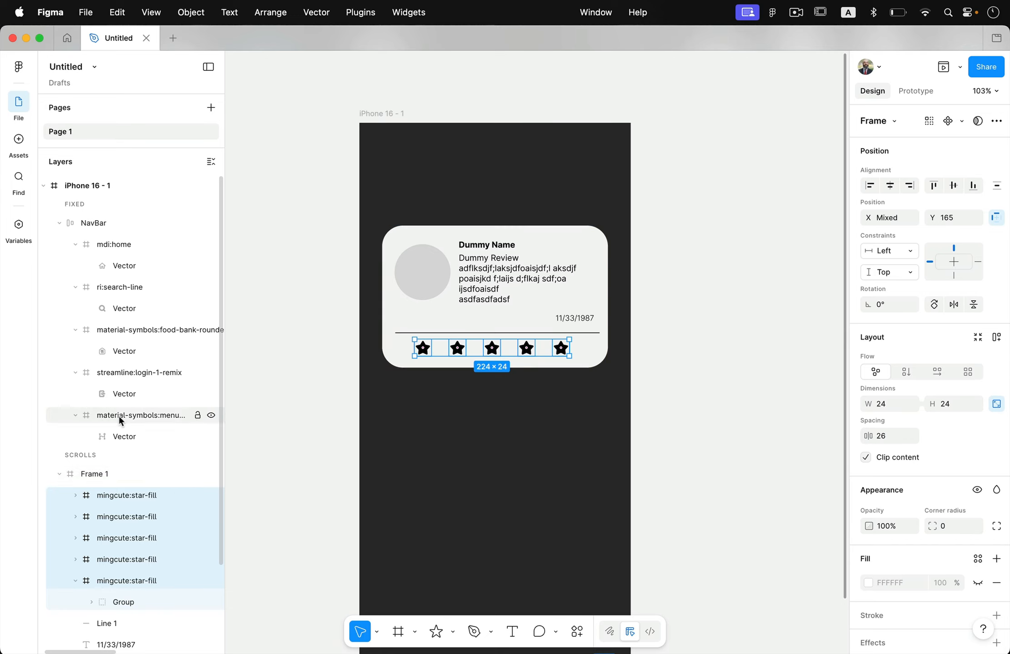
click(94, 474)
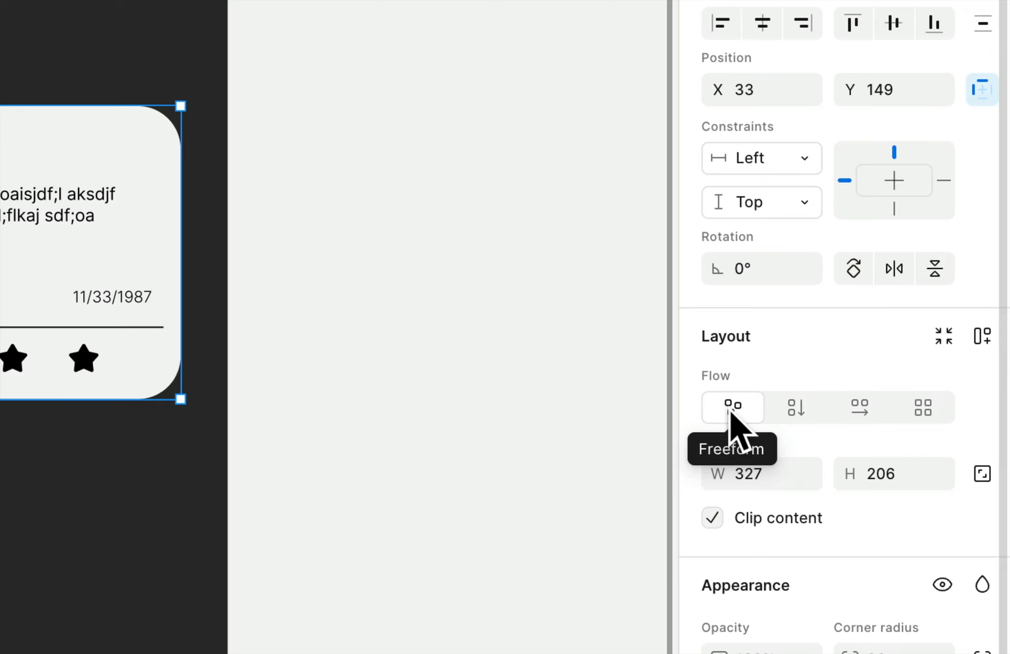
click(982, 337)
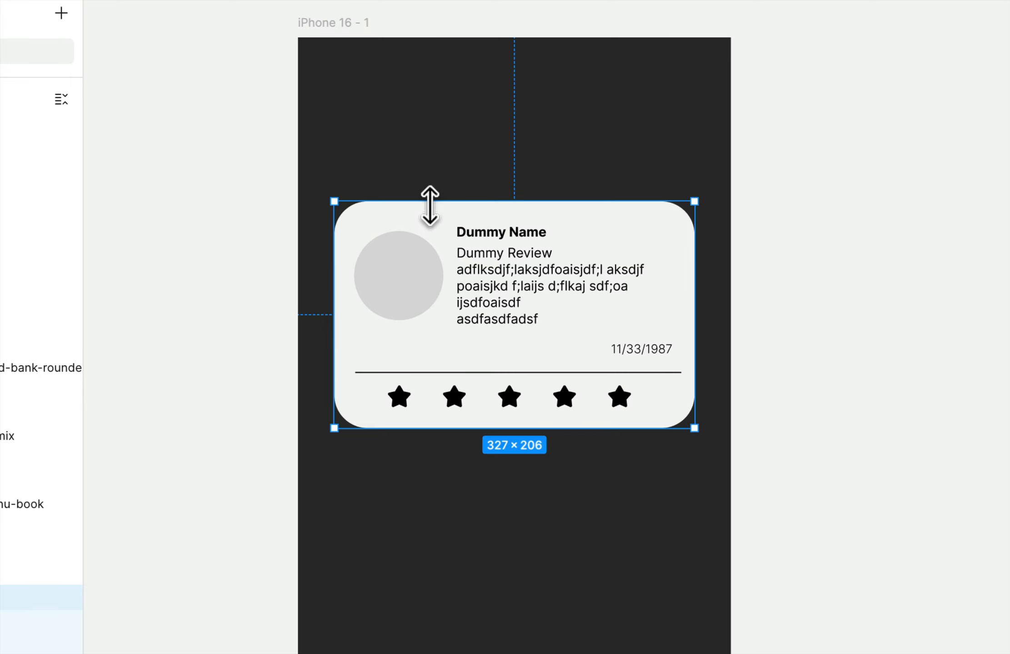
right_click(432, 239)
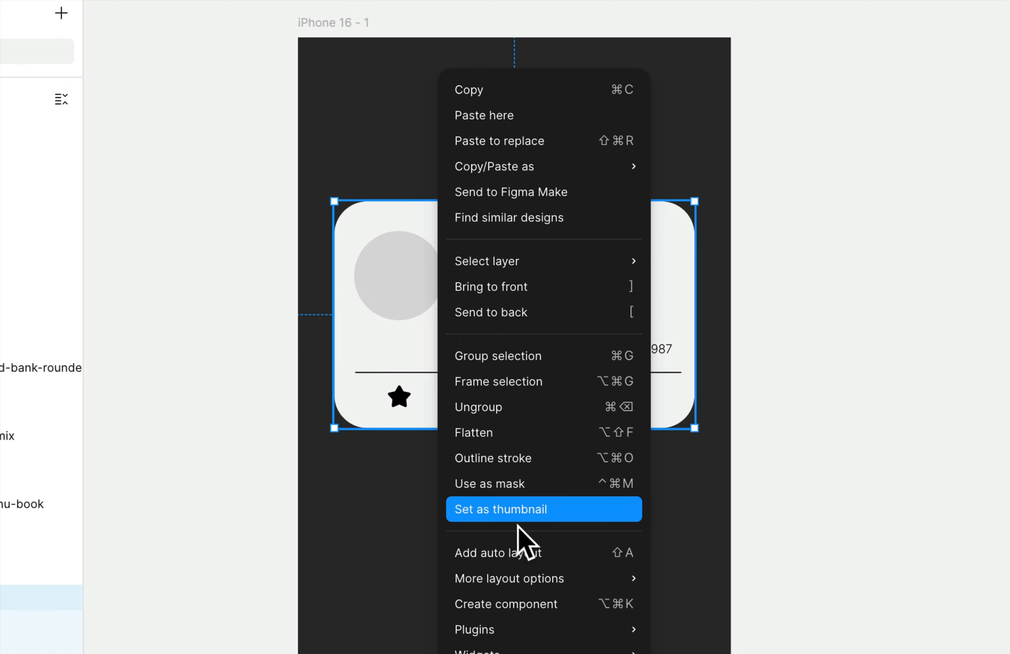
mouse_move(533, 581)
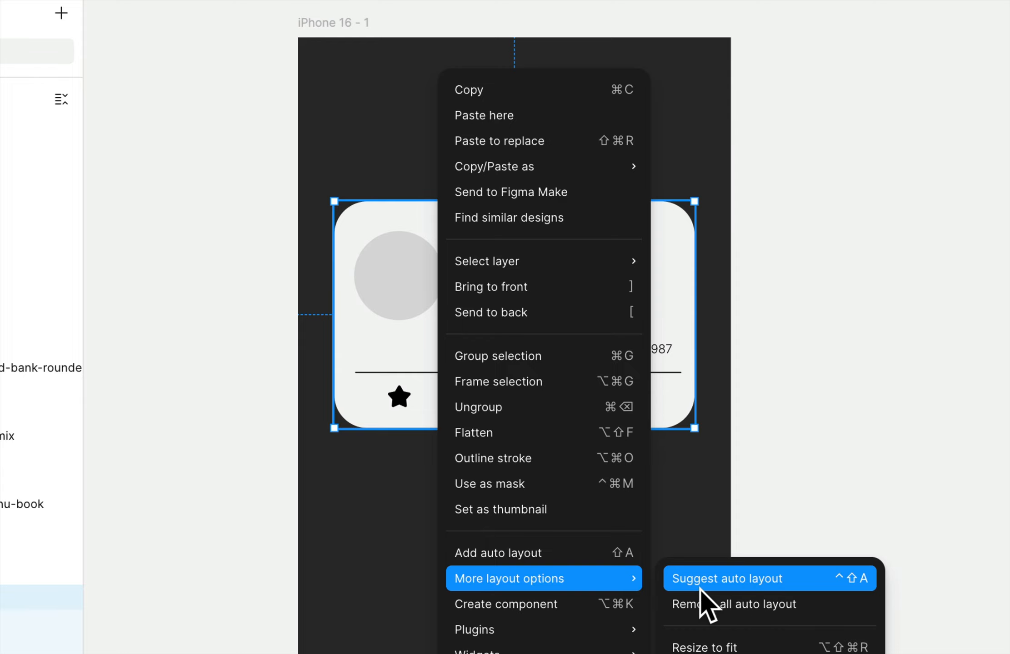
click(716, 579)
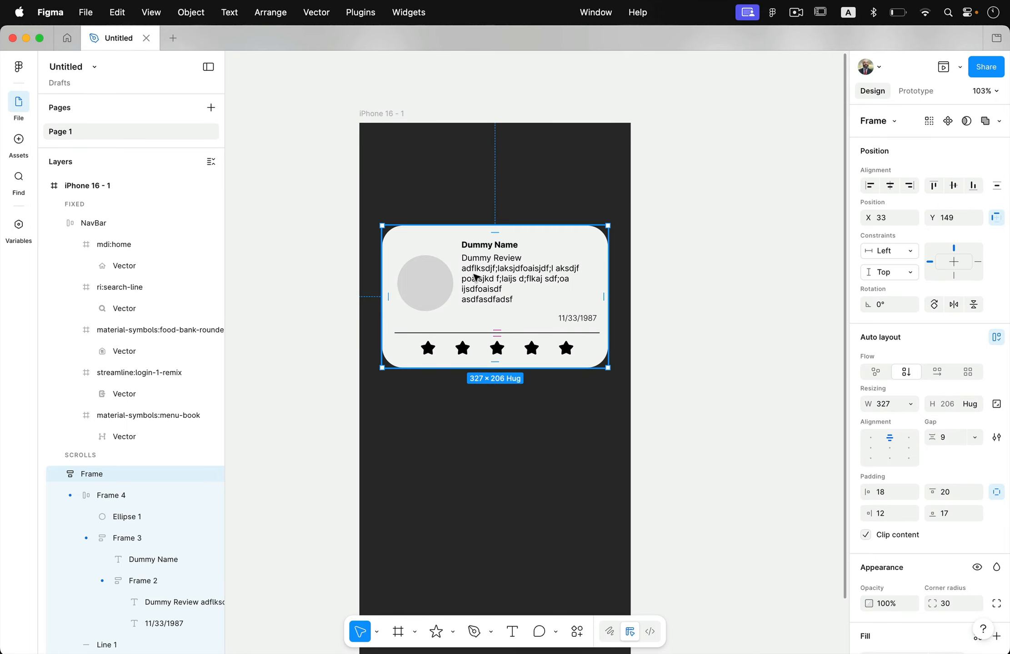
Examine how the card's avatar, texts, divider line and stars are nested in the auto layout frames
scroll(49, 535, down, 5)
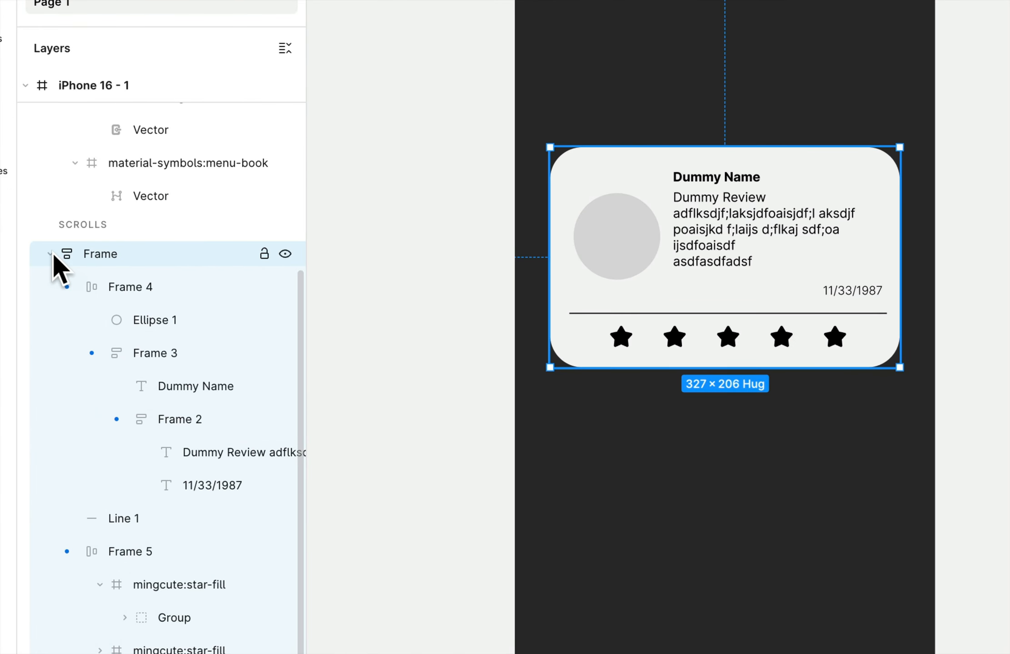
click(59, 295)
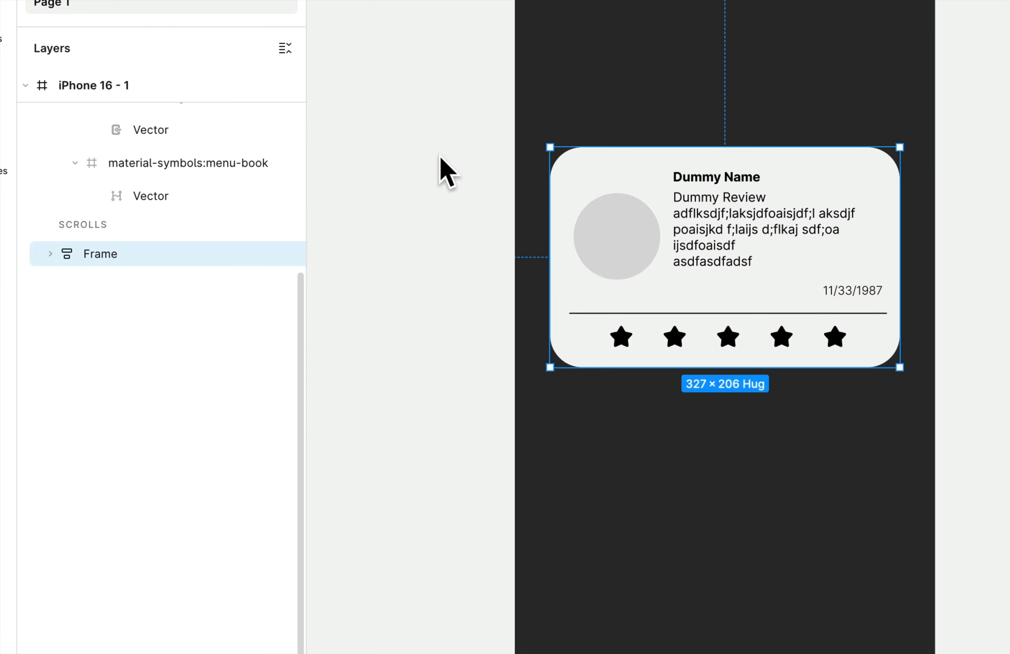
click(51, 253)
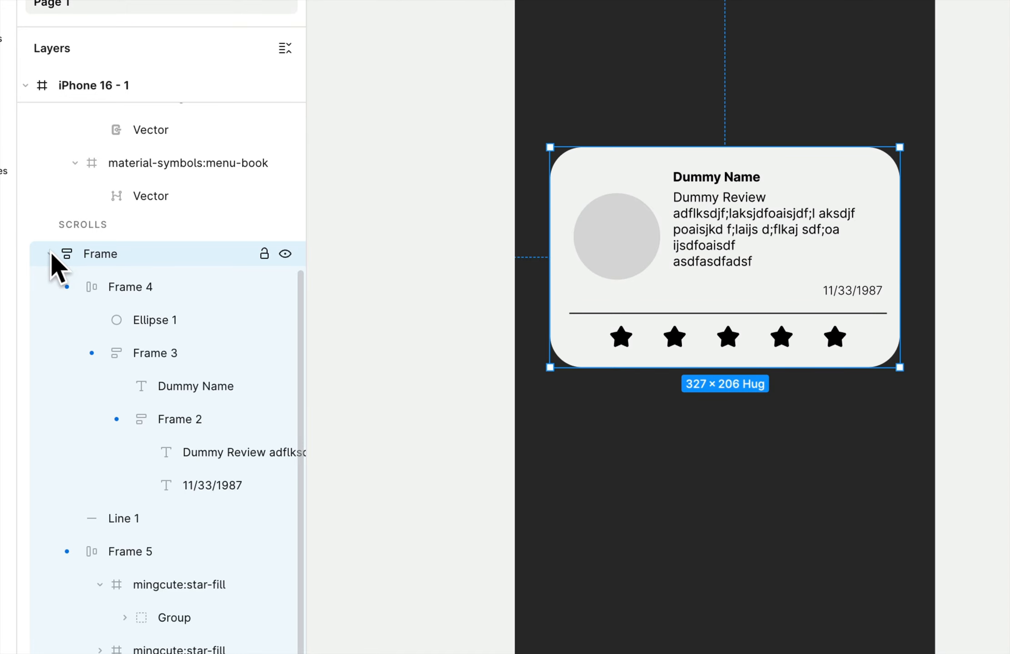
click(147, 288)
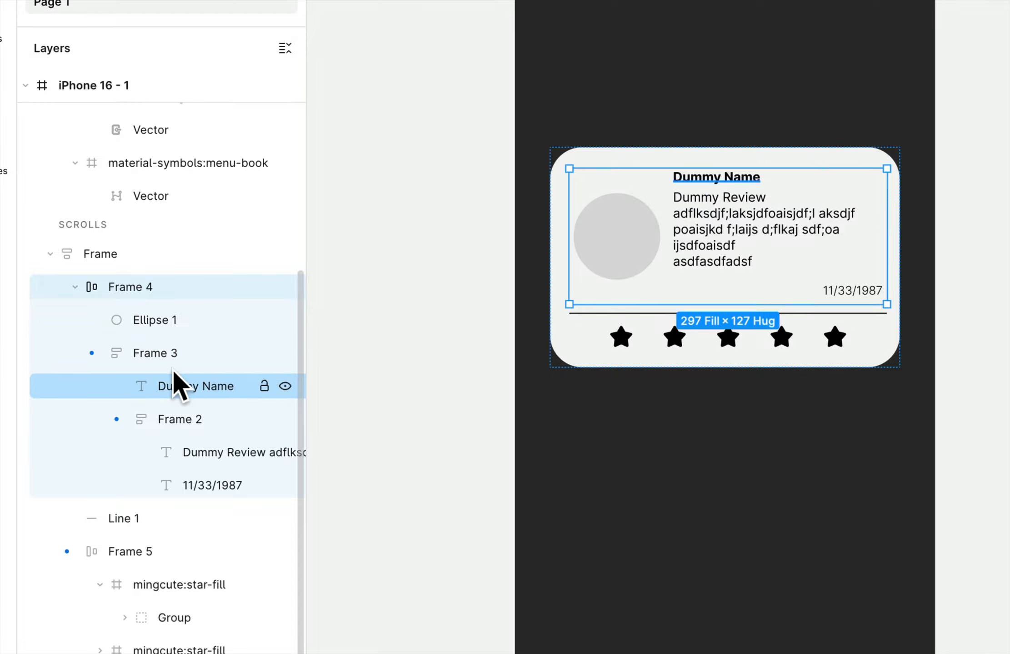
scroll(184, 431, down, 1)
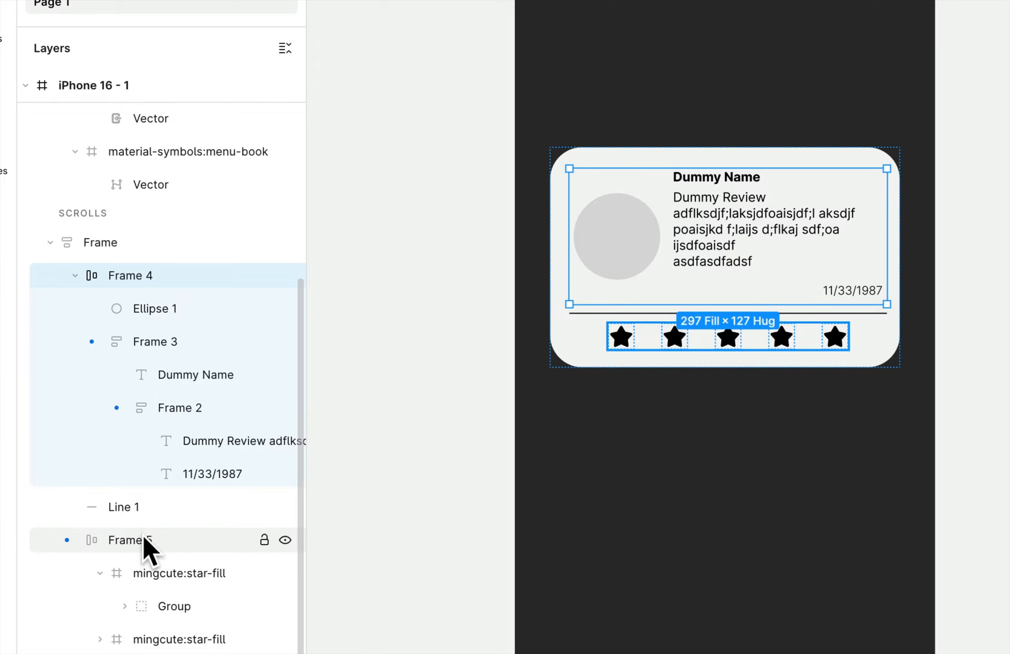
Try moving the star row beside the avatar and above the name and review block, undoing each move
drag(136, 543, 140, 322)
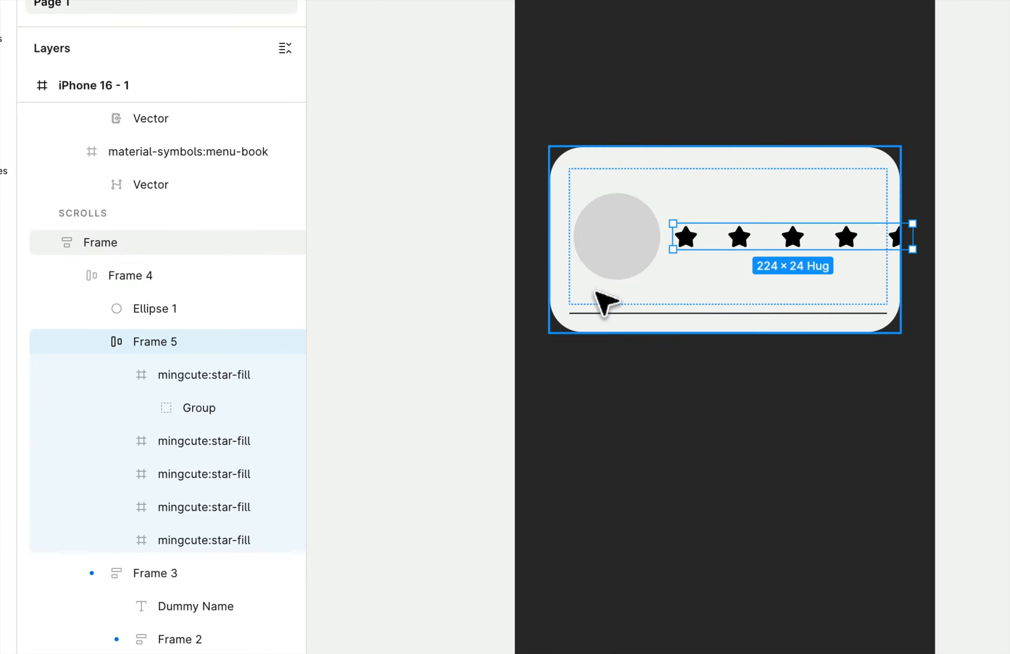
key(super+z)
drag(709, 335, 699, 191)
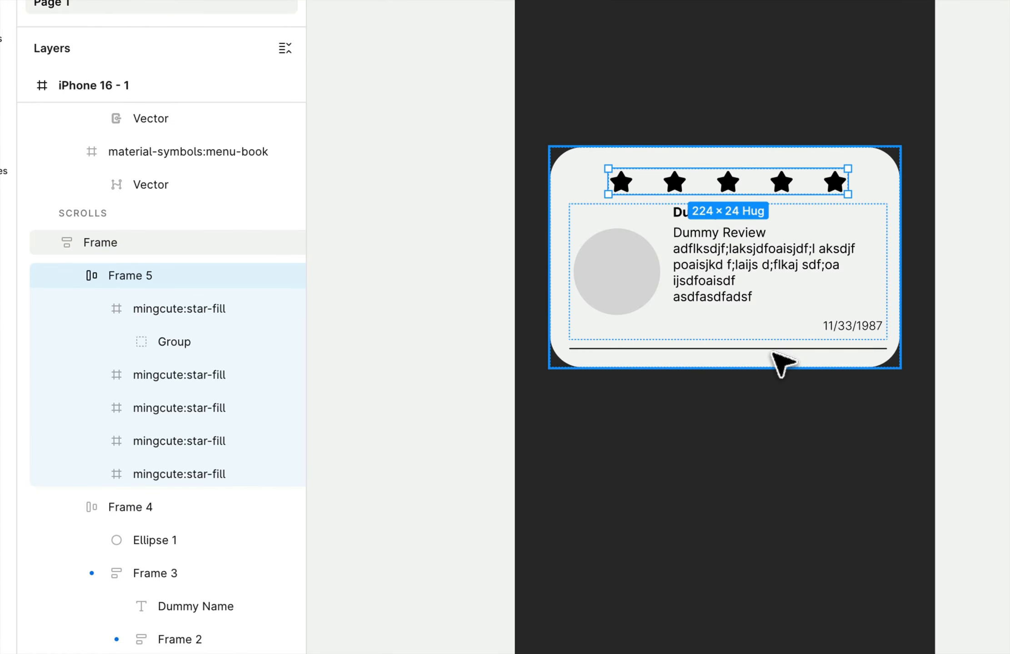
key(super+z)
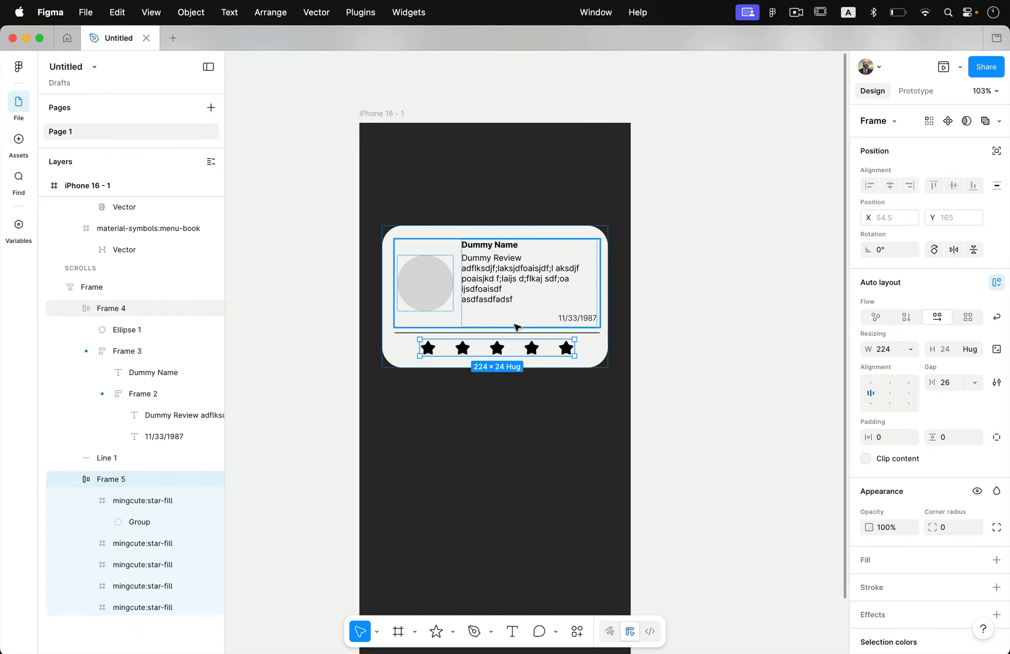
right_click(501, 276)
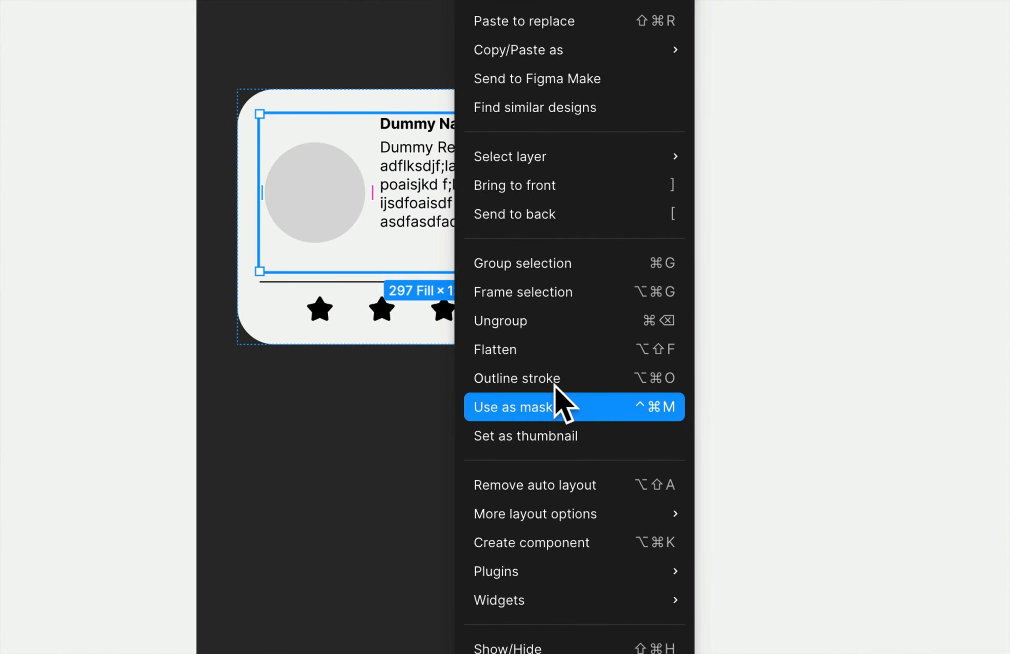
mouse_move(564, 535)
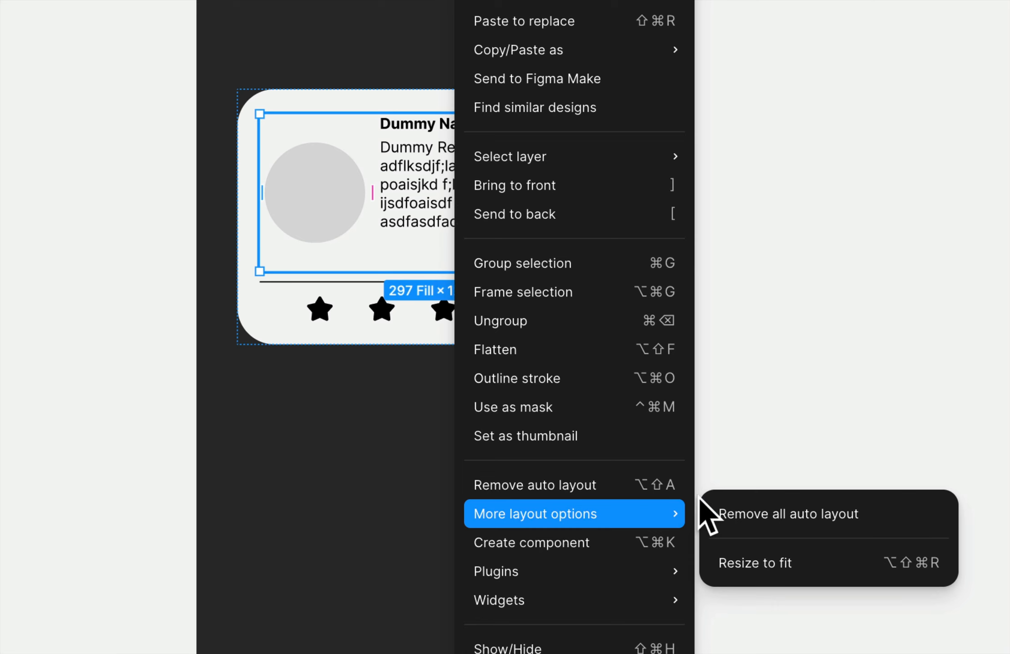
click(767, 428)
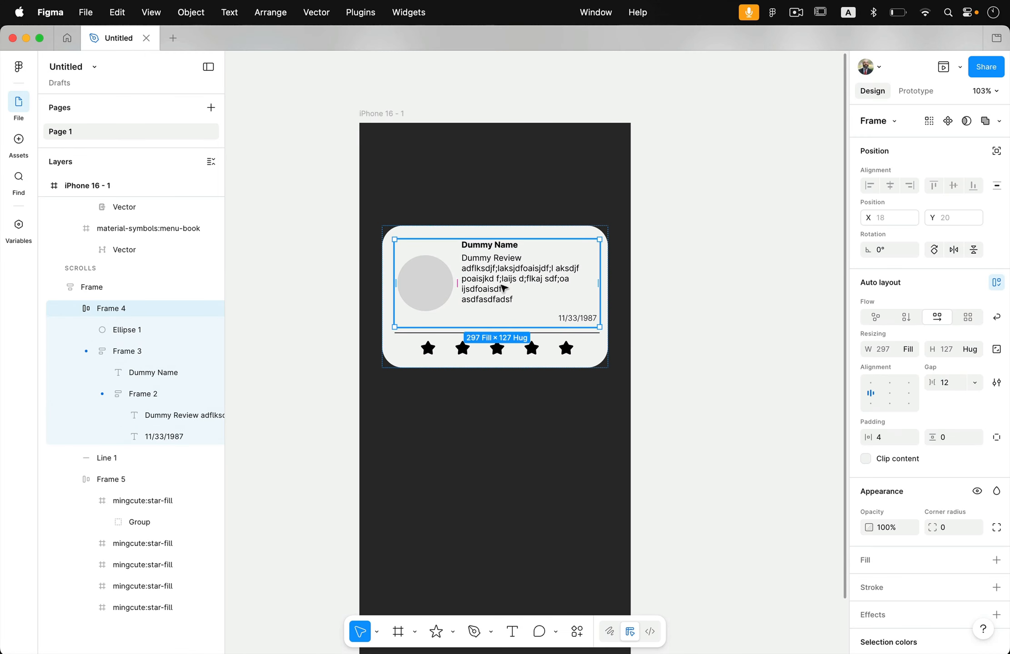
Move the whole review card out of the iPhone 16 screen onto the empty canvas at about X 526, Y 137
scroll(503, 287, right, 2)
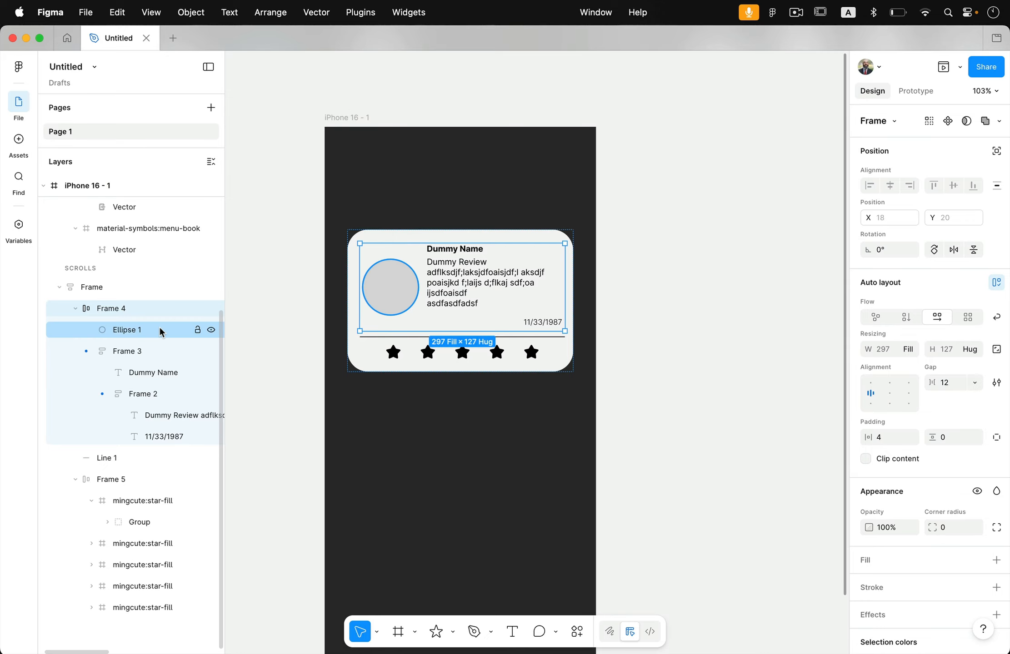
click(100, 288)
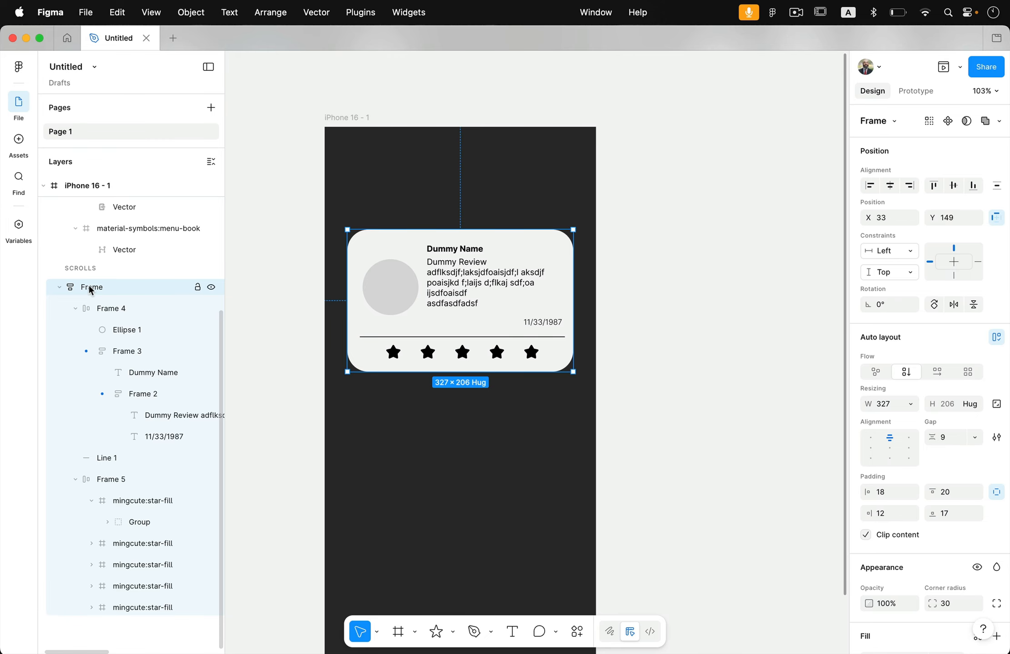
drag(377, 243, 719, 238)
scroll(718, 238, right, 7)
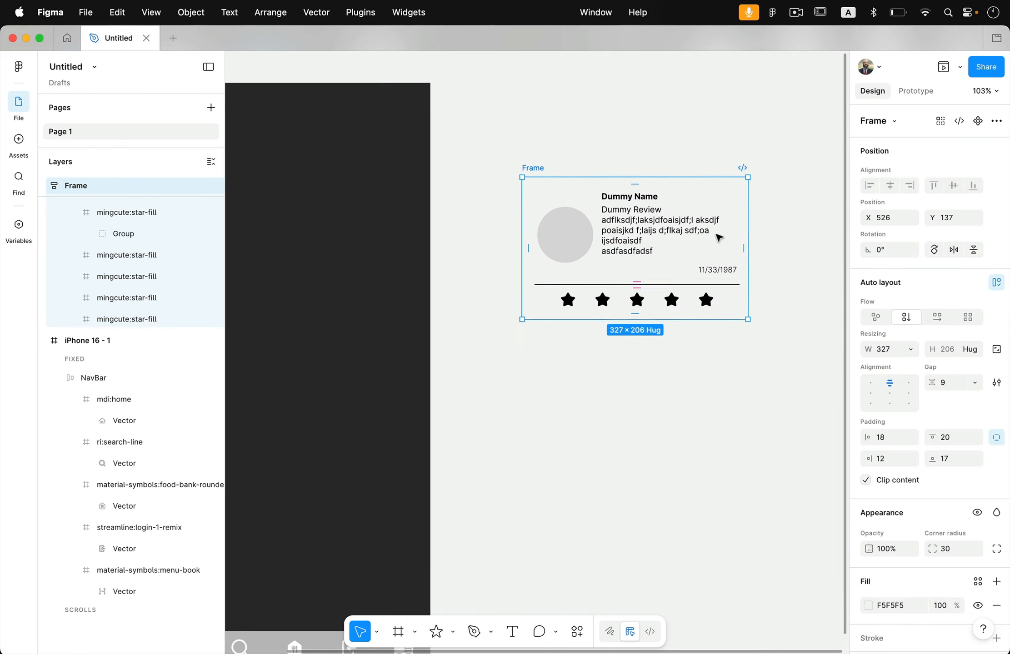
scroll(719, 238, right, 4)
scroll(719, 238, up, 2)
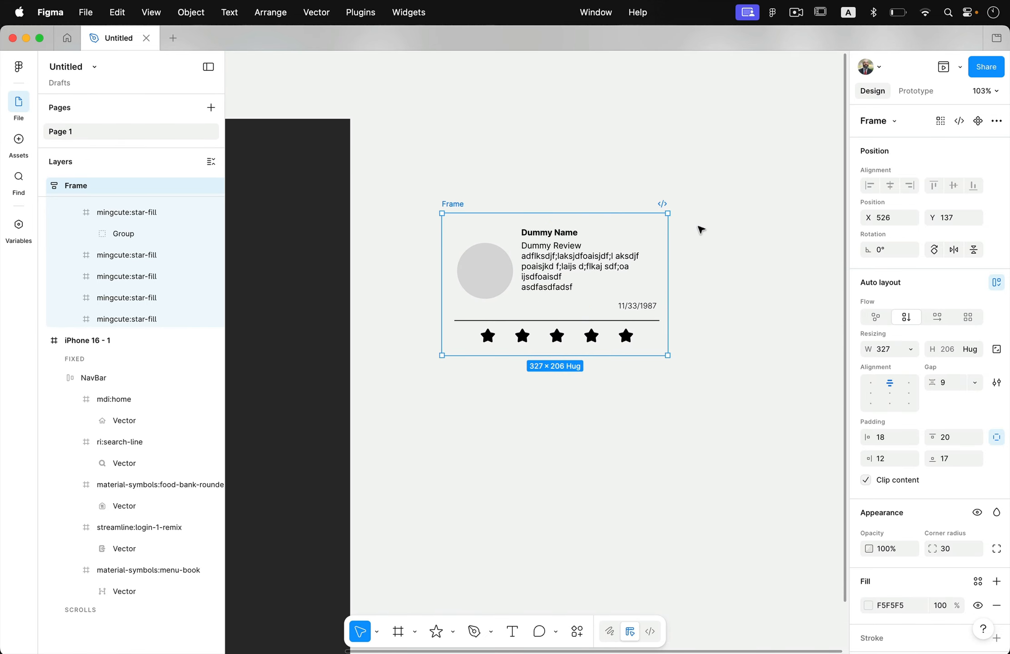
click(732, 251)
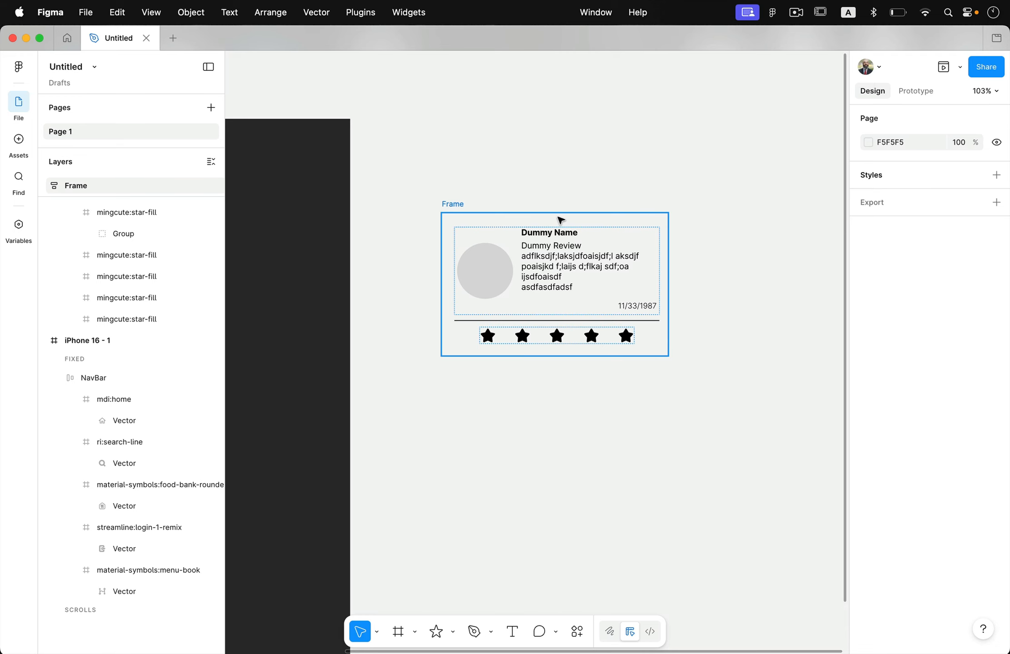
Change the review card frame's fill color to white, FFFFFF
scroll(560, 221, up, 5)
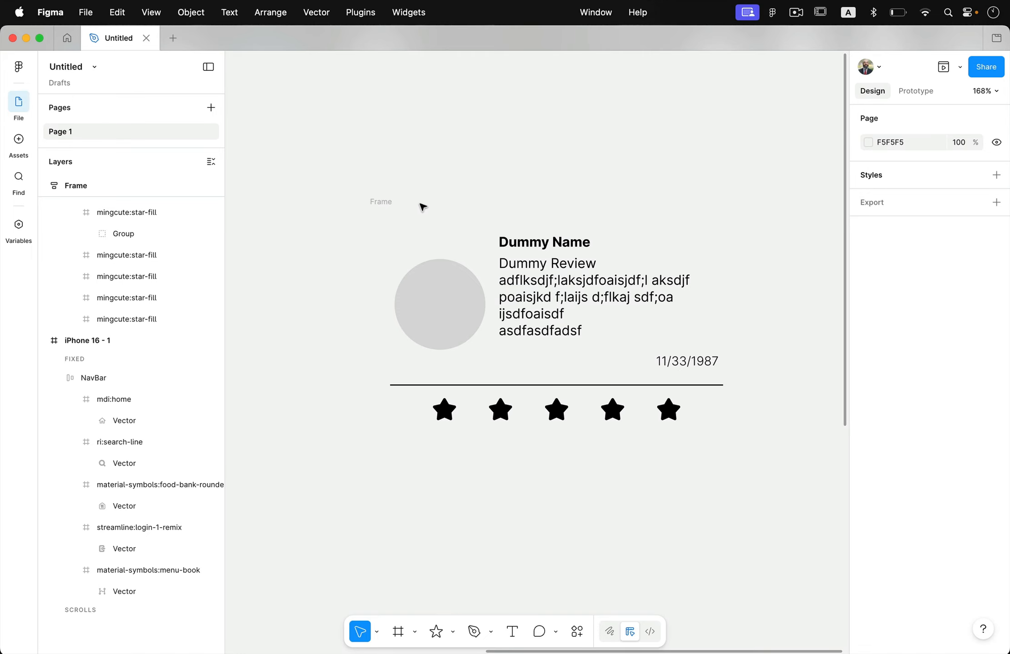
click(419, 217)
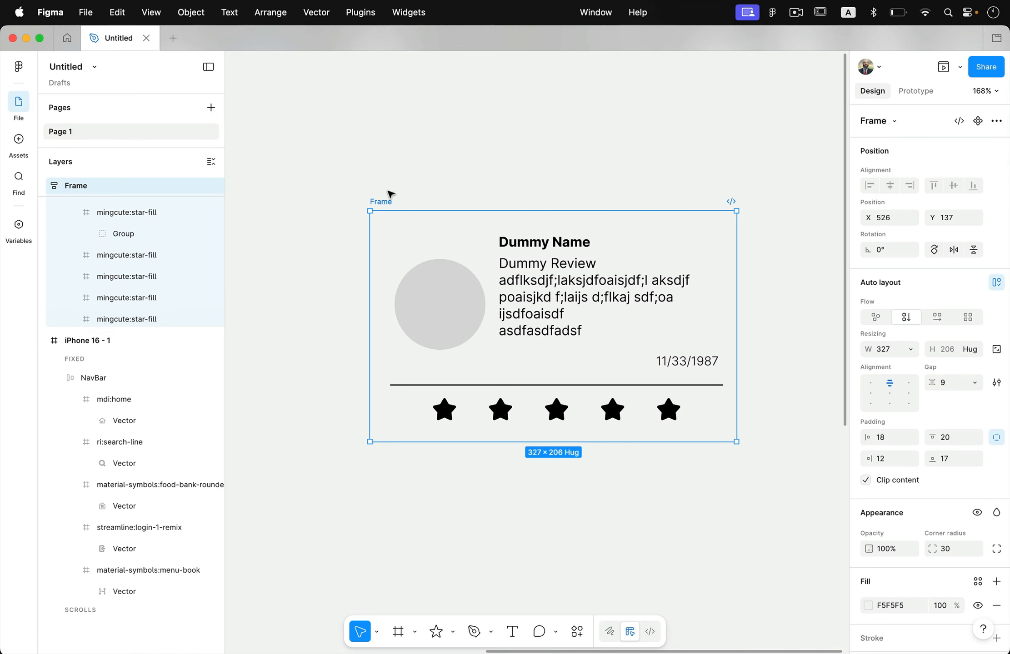
click(421, 235)
click(66, 186)
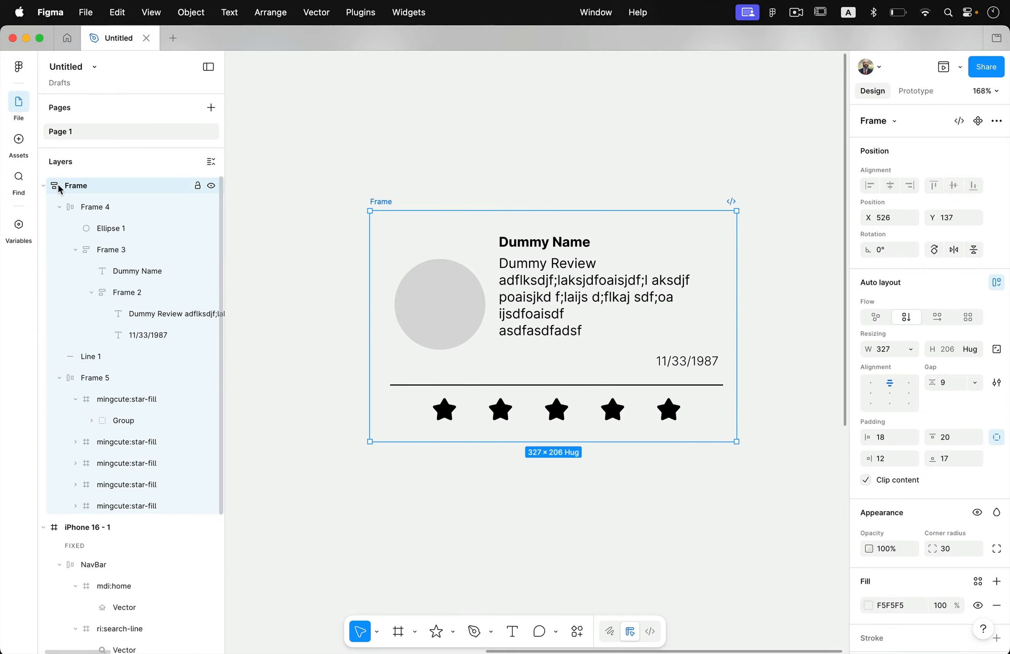
click(868, 606)
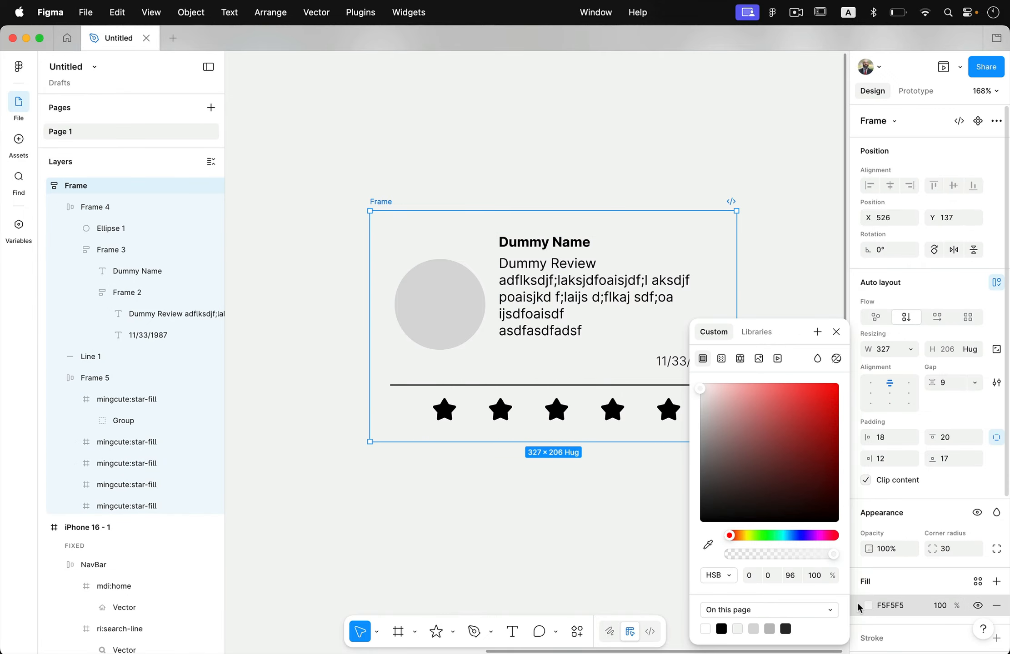
drag(710, 398, 676, 356)
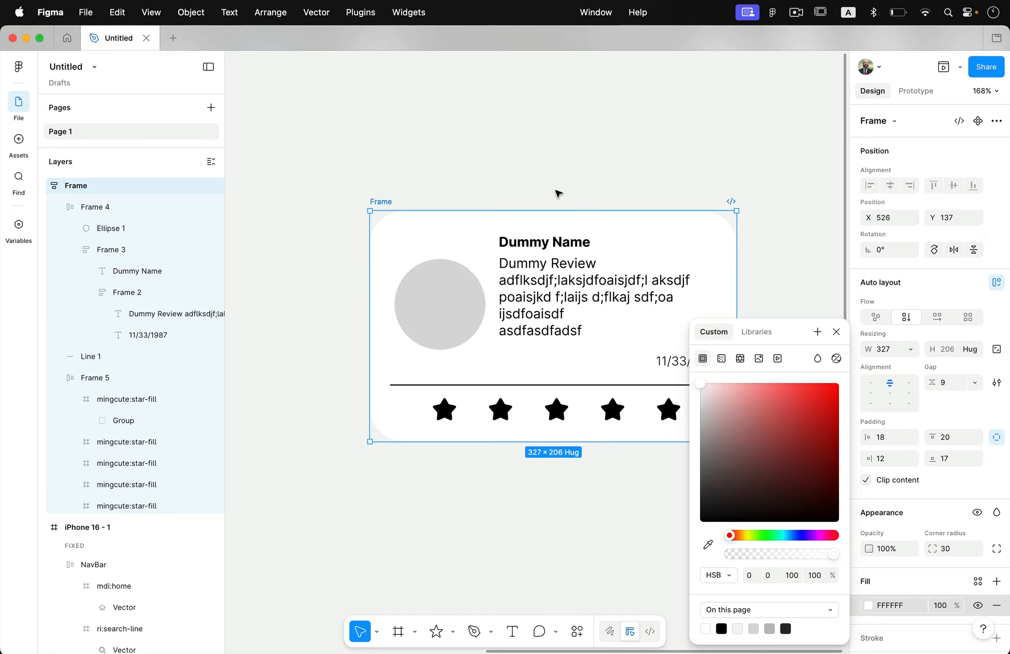
Change the page background to a medium gray, about C4C4C4
click(555, 169)
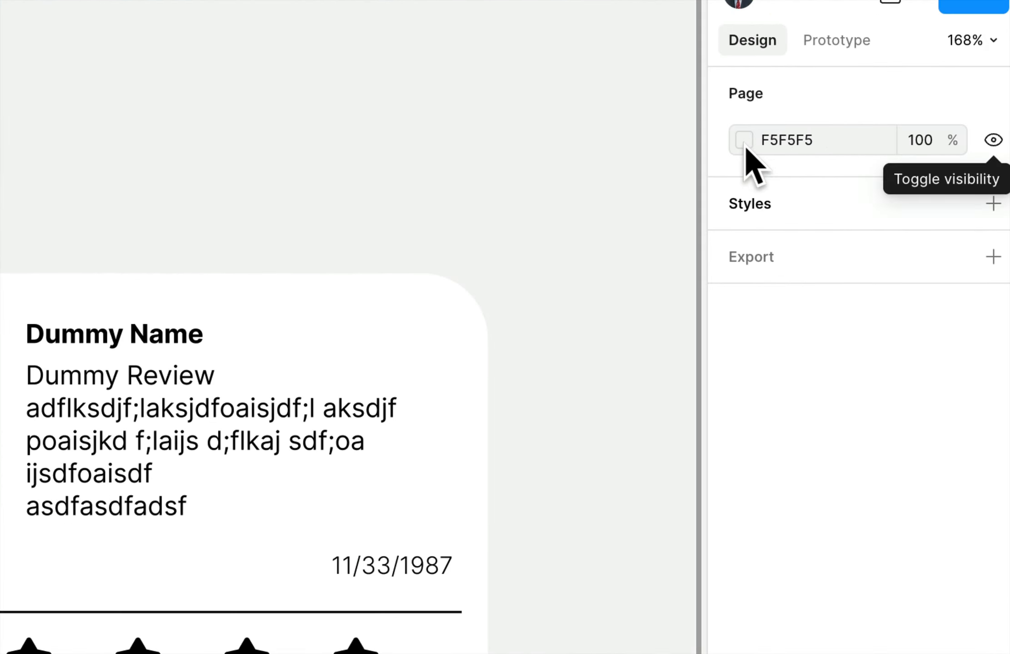
click(868, 143)
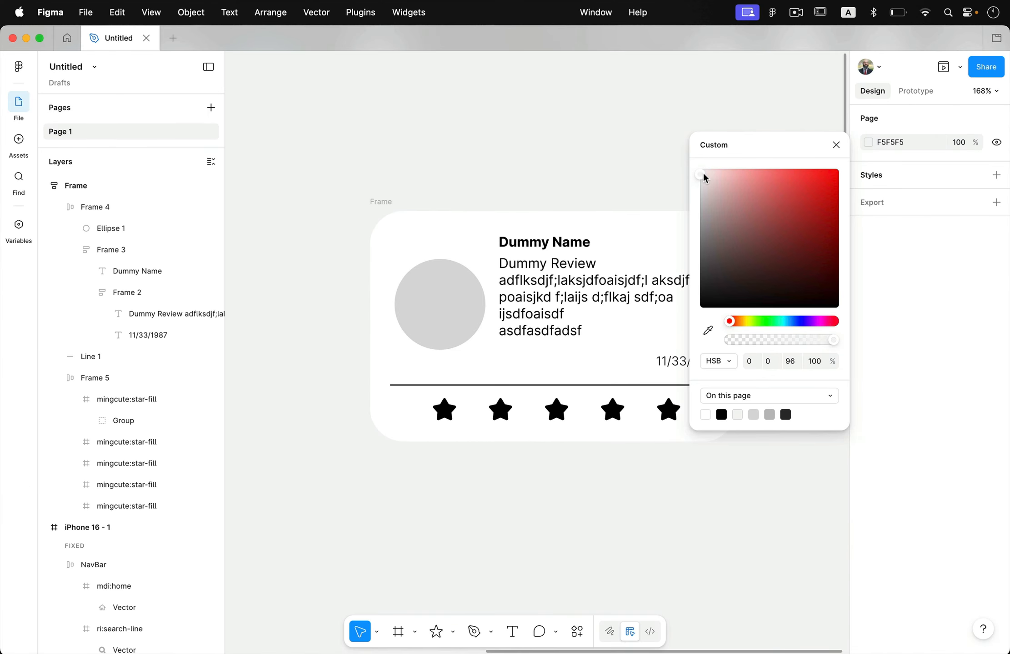
drag(703, 174, 696, 207)
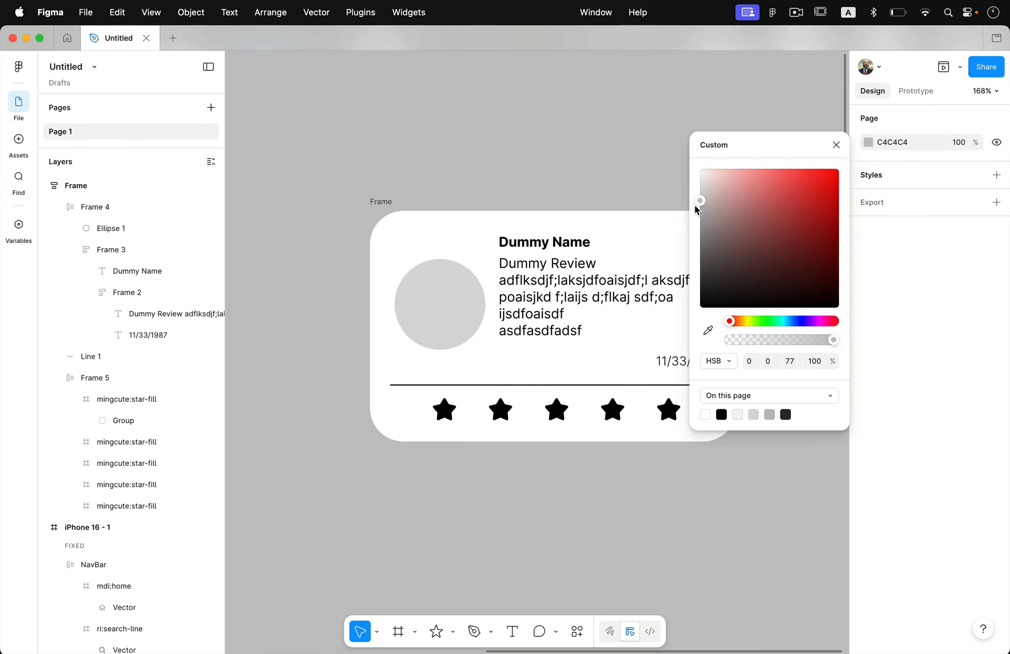
scroll(526, 208, down, 5)
click(513, 166)
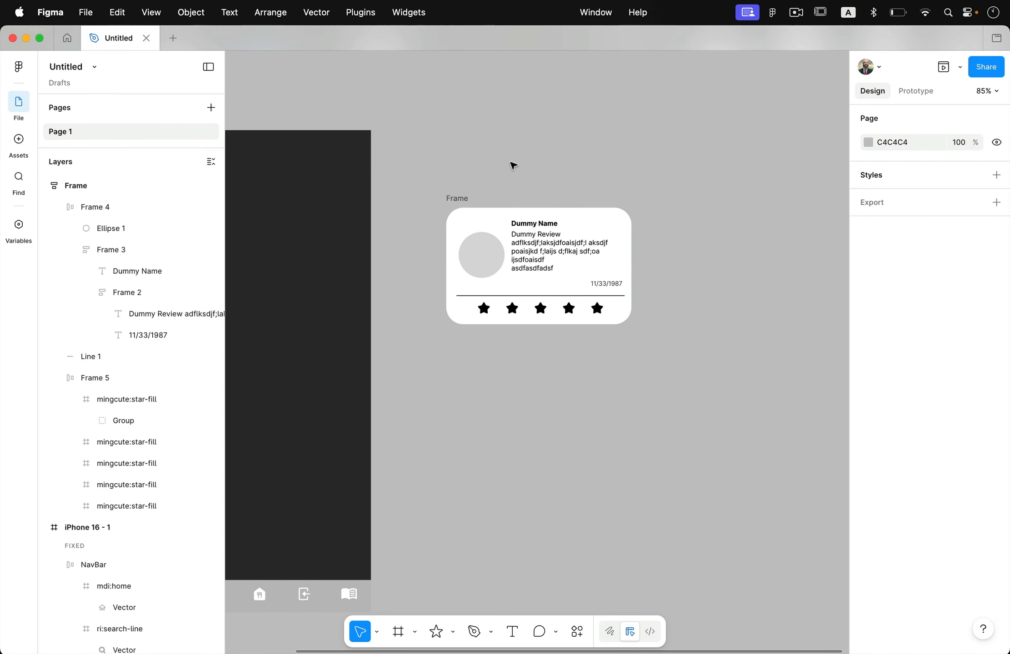
Rename the review card frame as "Review 1"
scroll(513, 166, right, 5)
scroll(312, 153, up, 2)
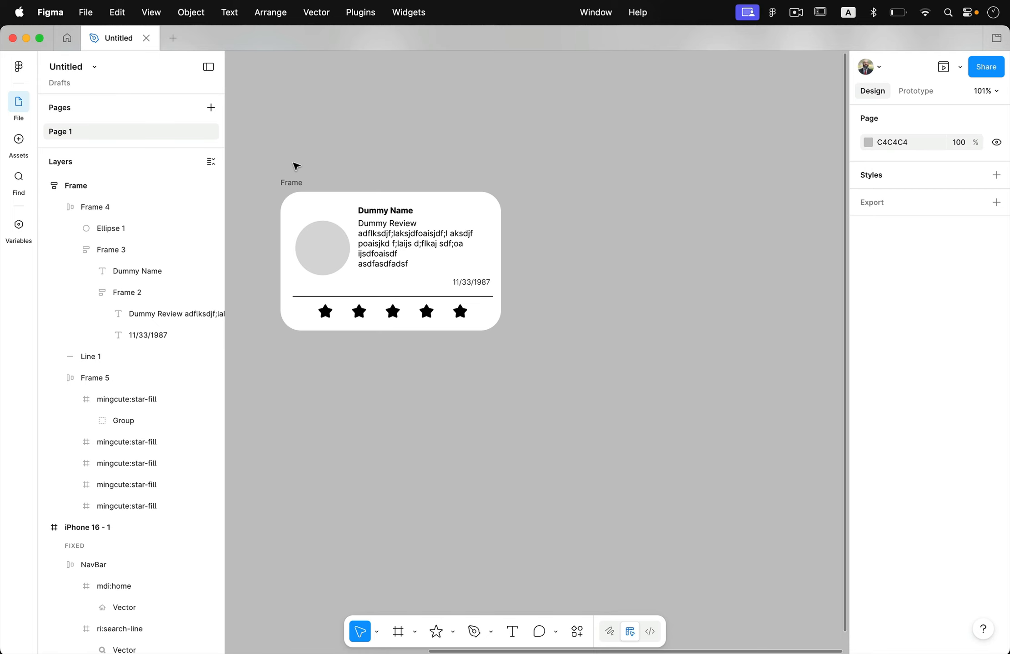
scroll(296, 166, up, 5)
click(293, 211)
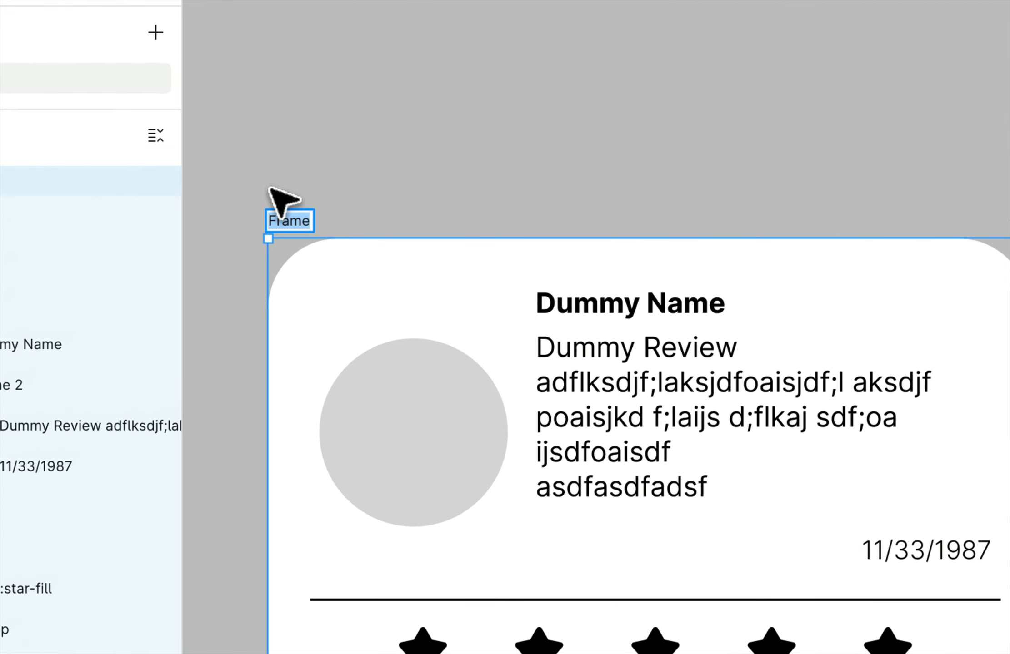
text(Review 1)
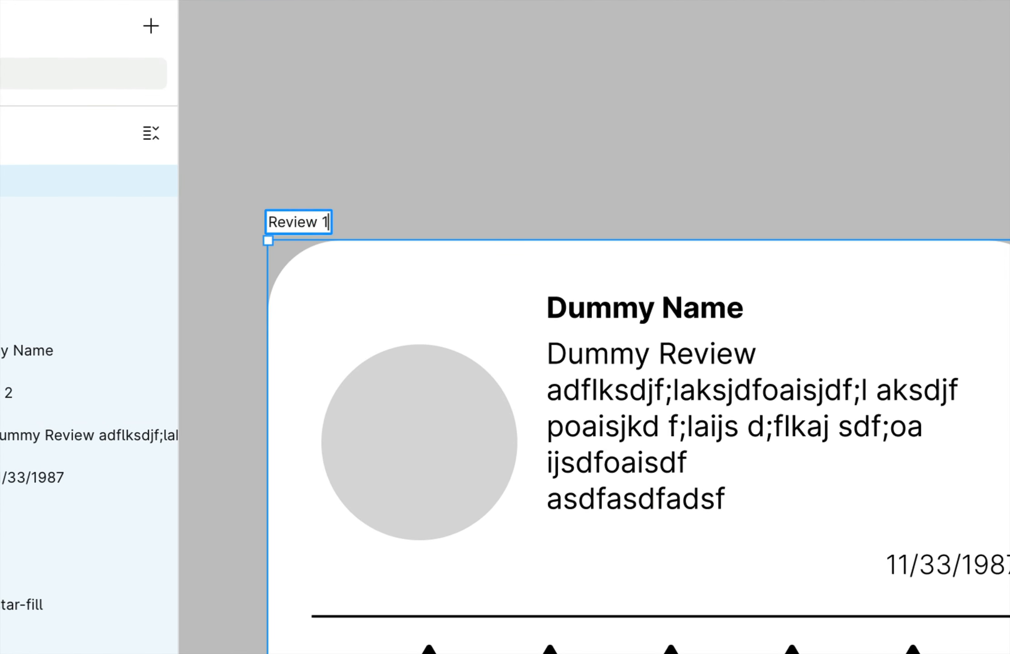
key(Return)
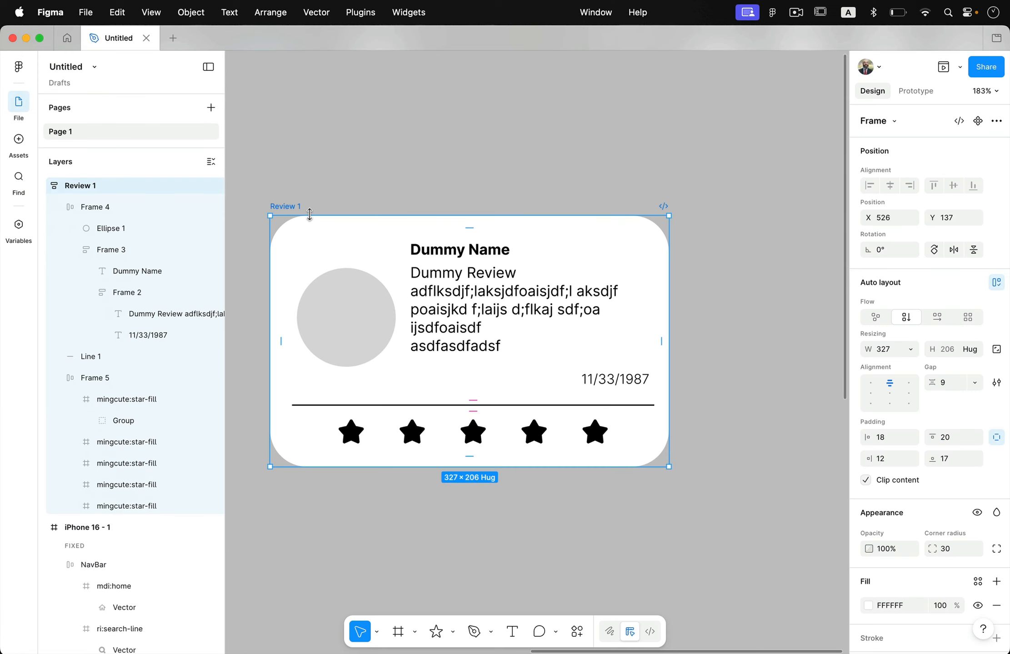
Duplicate the Review 1 card and place the copy to its right at X 882, Y 137
click(372, 200)
scroll(372, 200, down, 5)
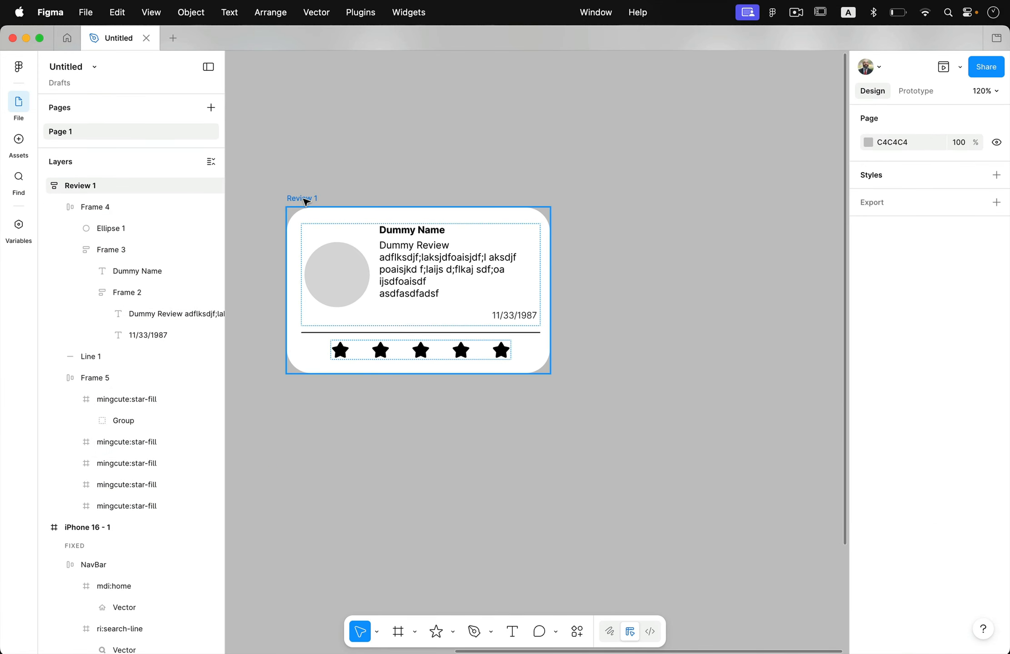
drag(307, 201, 593, 208)
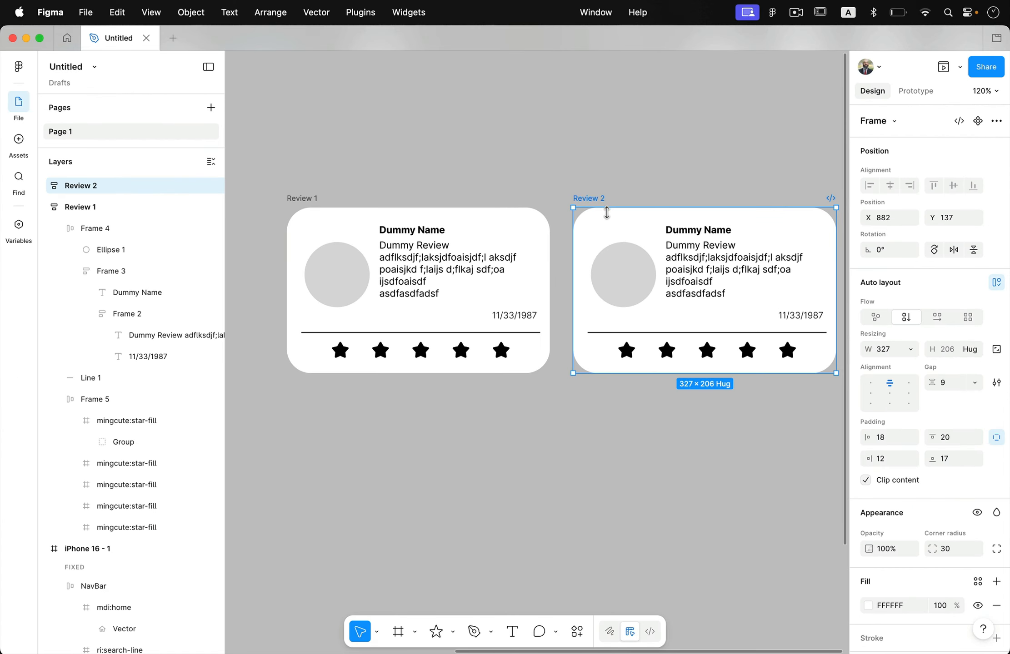
Repeat the card duplication three more times at the same spacing to form a row of five review cards
scroll(606, 212, down, 5)
scroll(608, 216, right, 3)
scroll(562, 186, right, 3)
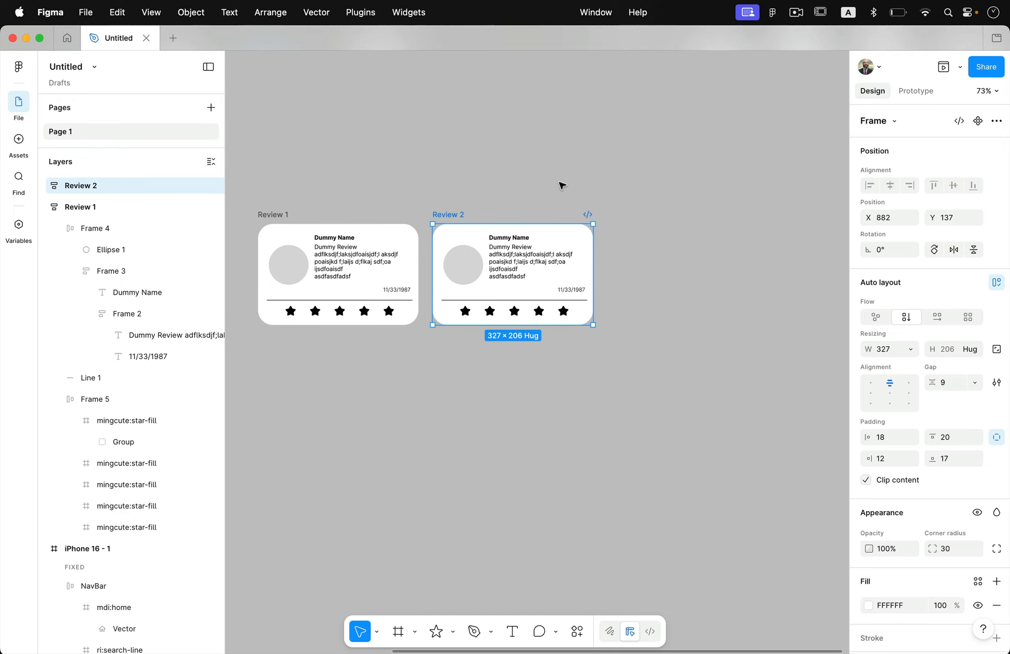
key(super+d)
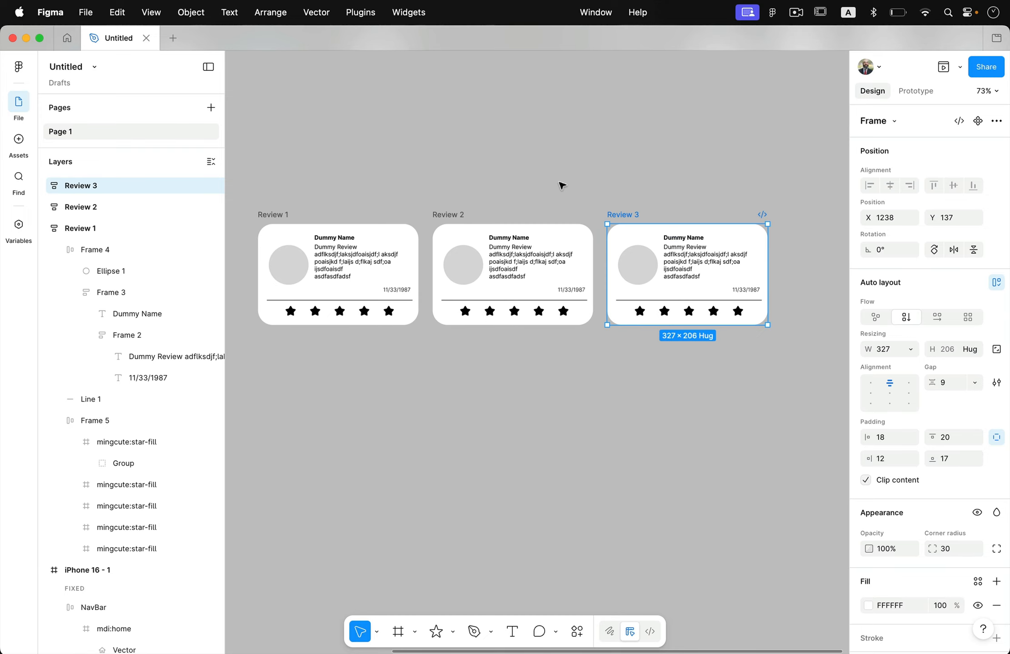
key(super+d)
scroll(562, 185, down, 2)
key(super+d)
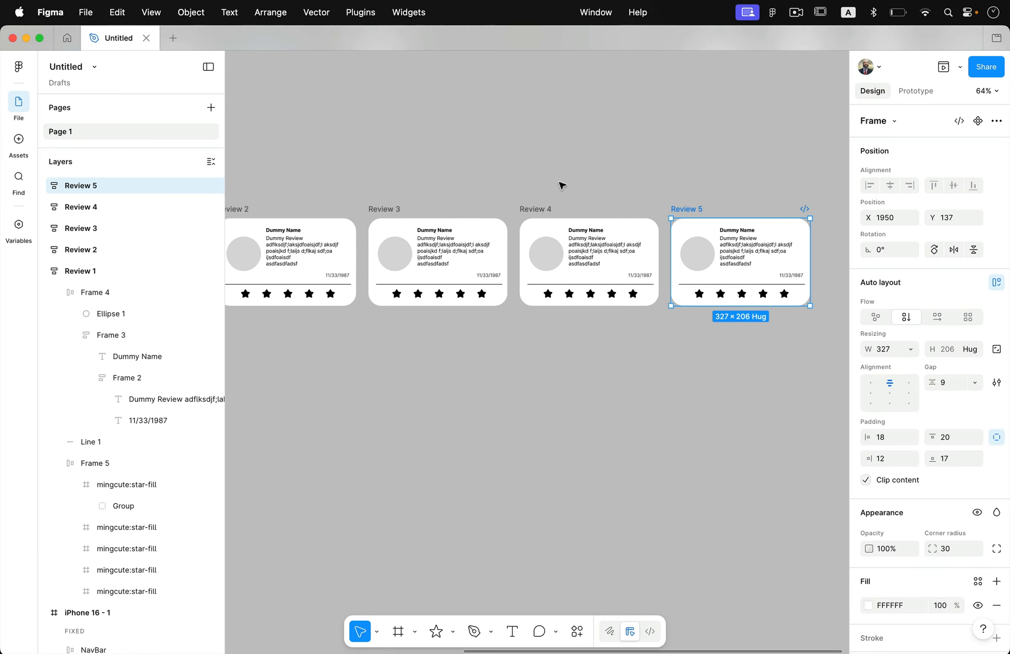
scroll(562, 185, down, 2)
scroll(562, 185, left, 3)
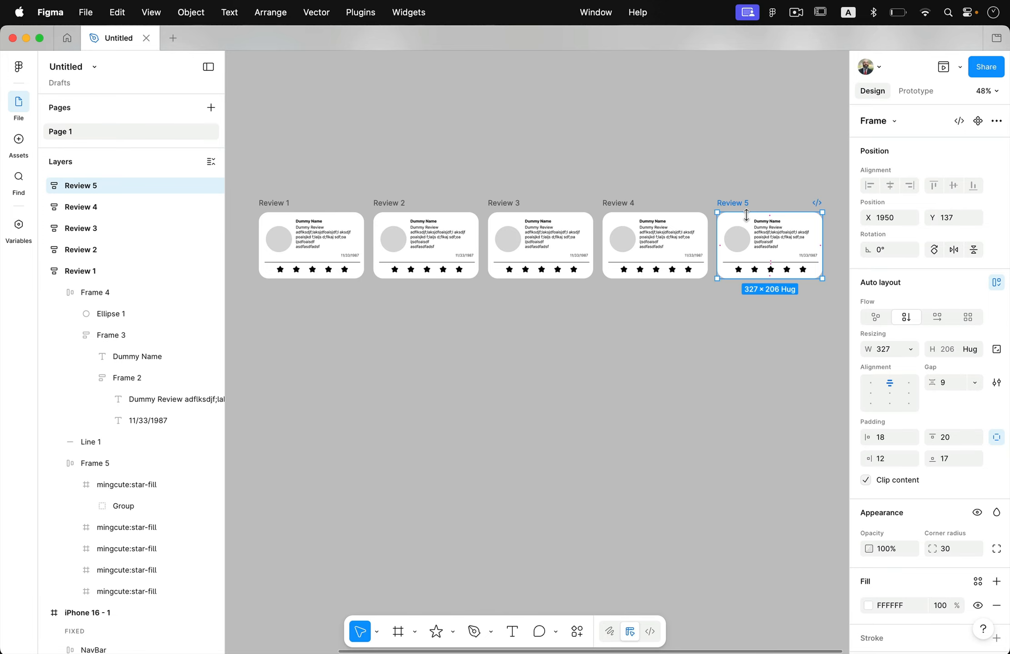
click(591, 295)
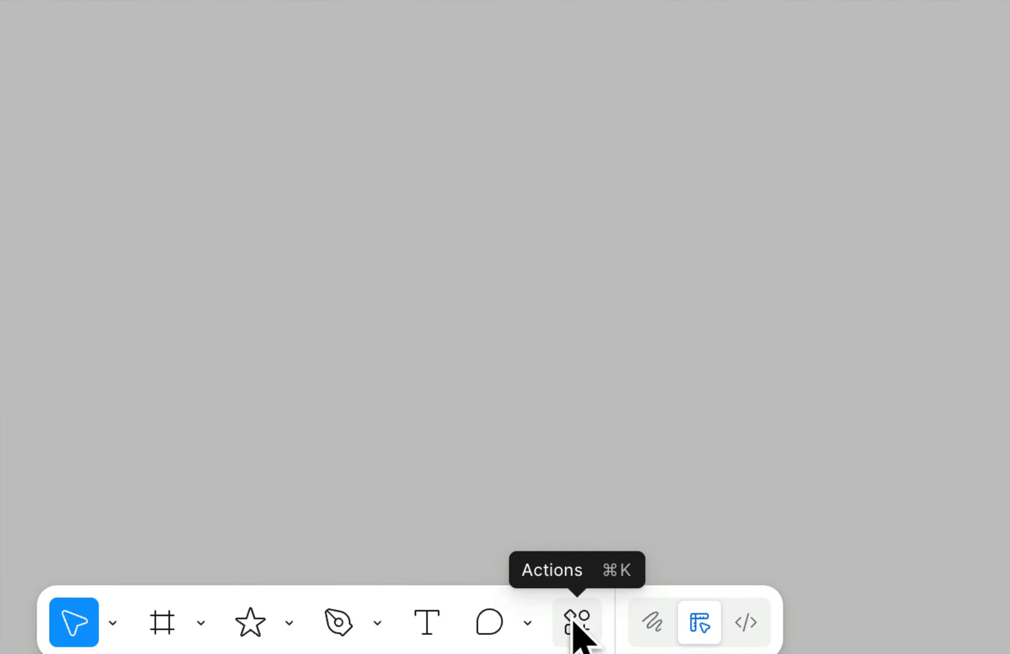
Find the Content Reel plugin by searching "content reel", run it, and move its window below the review cards
click(573, 623)
click(251, 119)
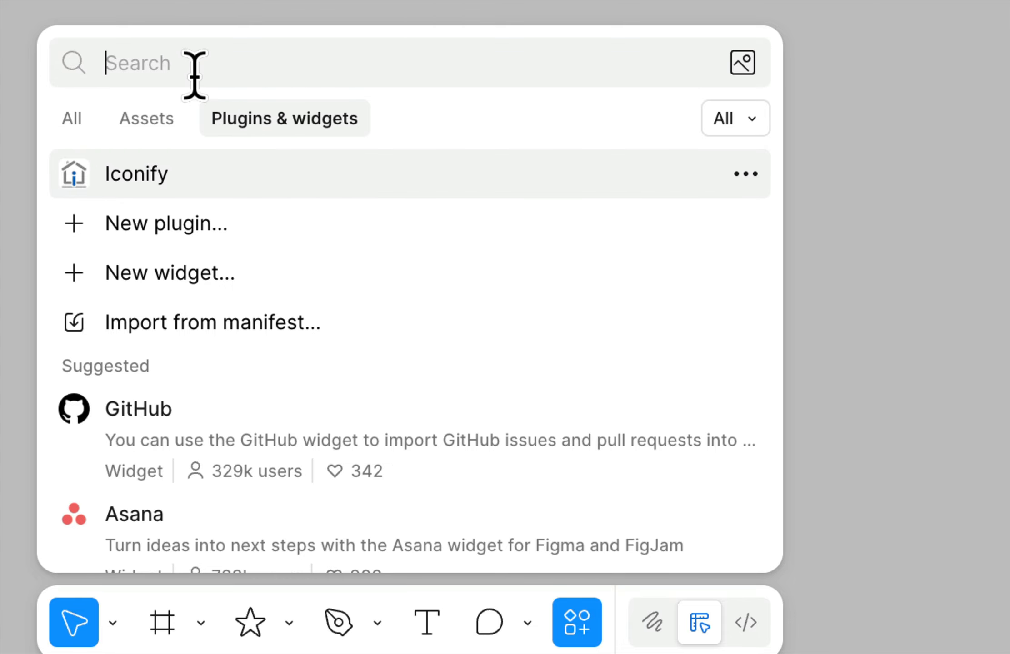
text(content reel)
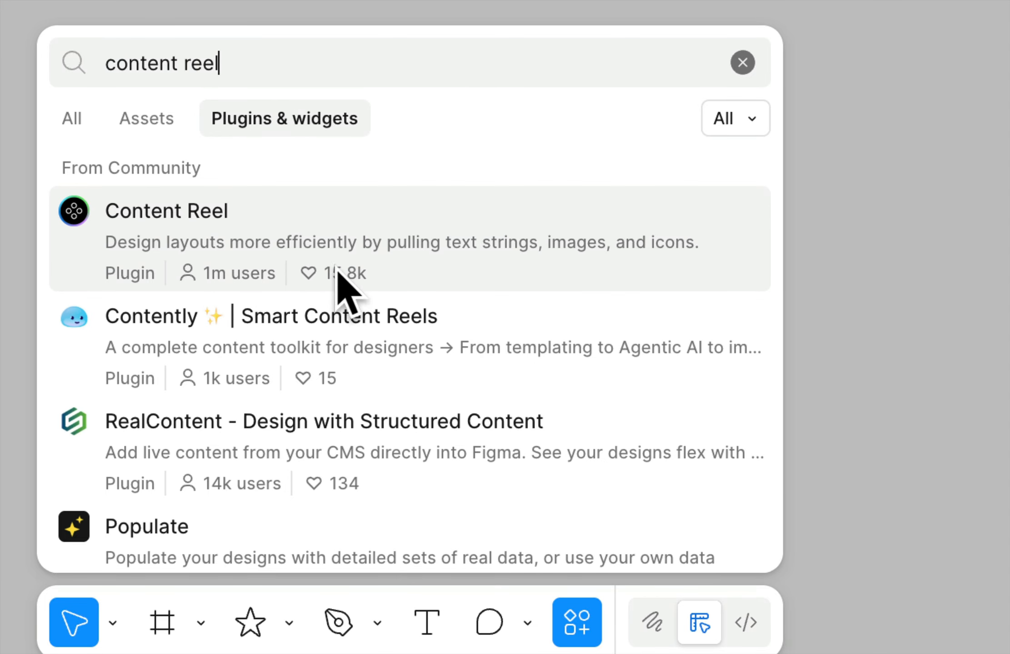
click(295, 236)
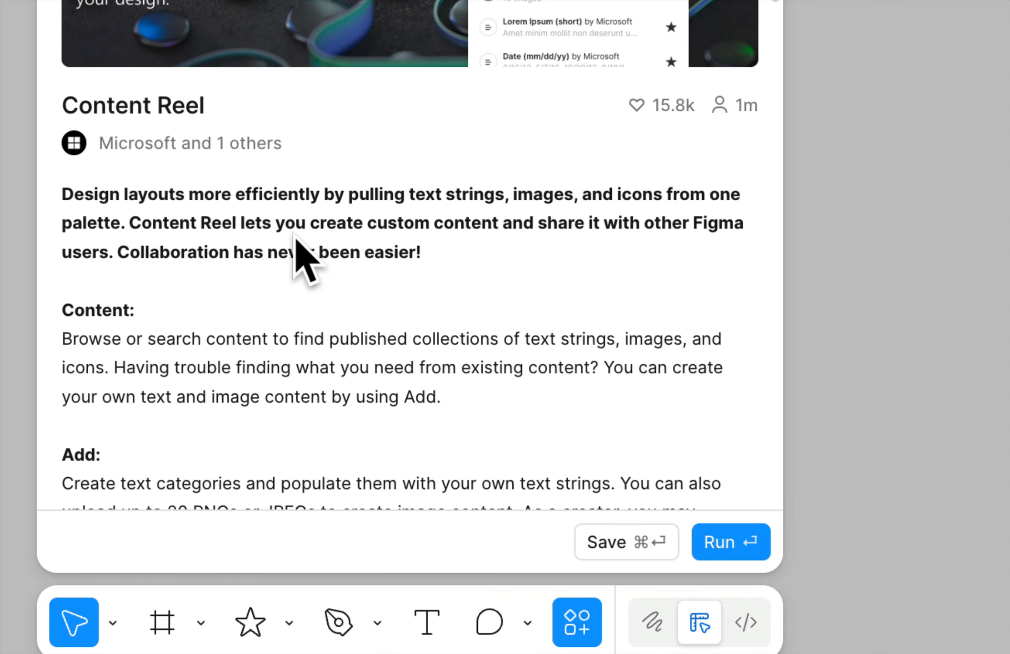
click(725, 547)
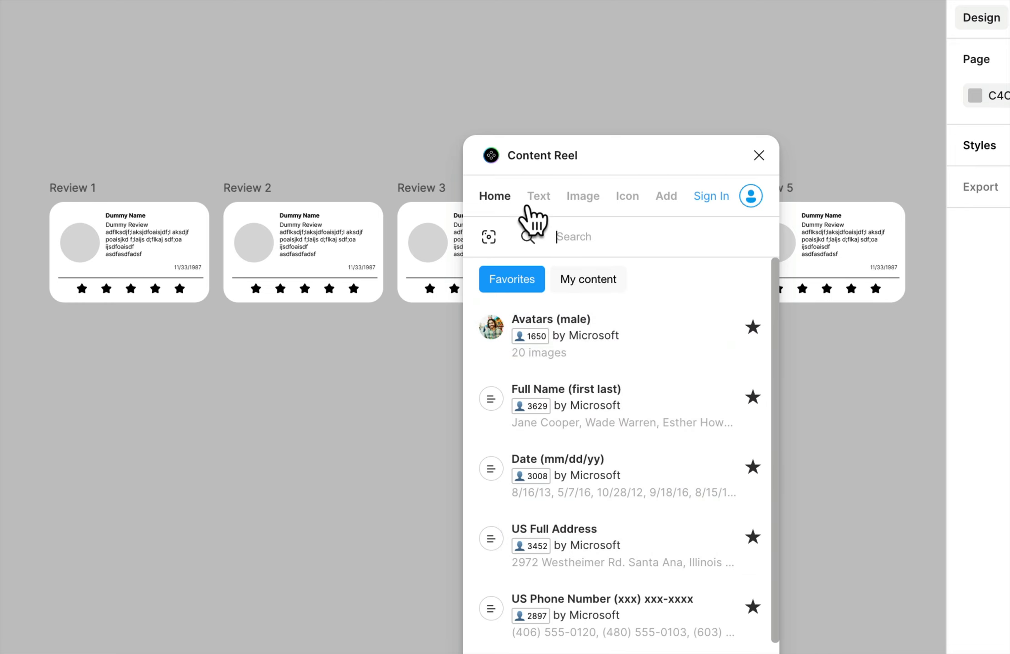
drag(646, 165, 424, 352)
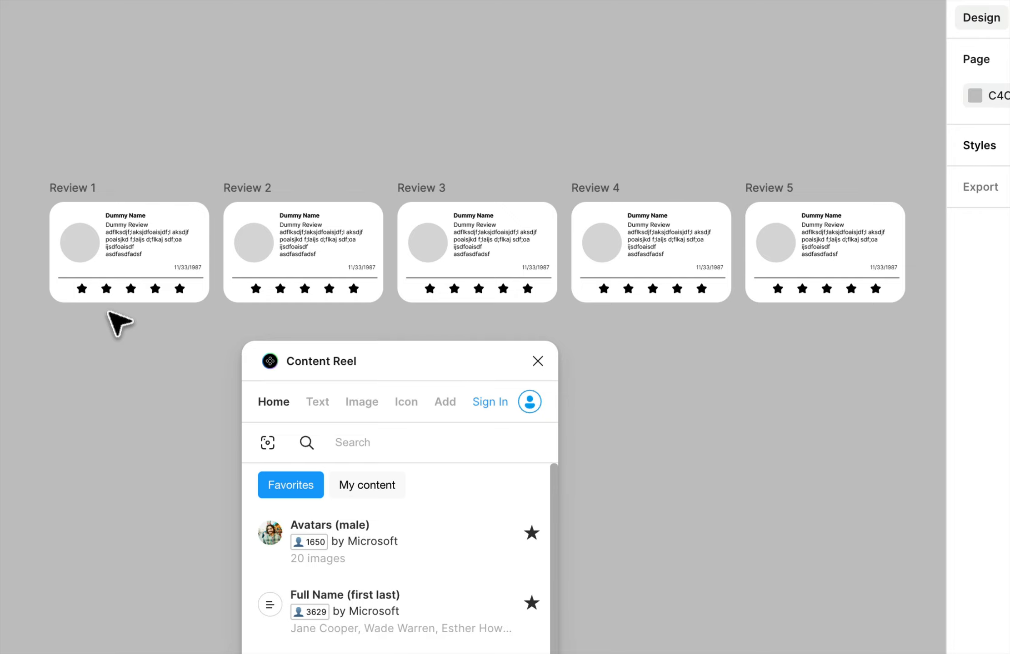
Select the avatar circles in all five review cards and fill them with the Avatars (male) image set
double_click(81, 234)
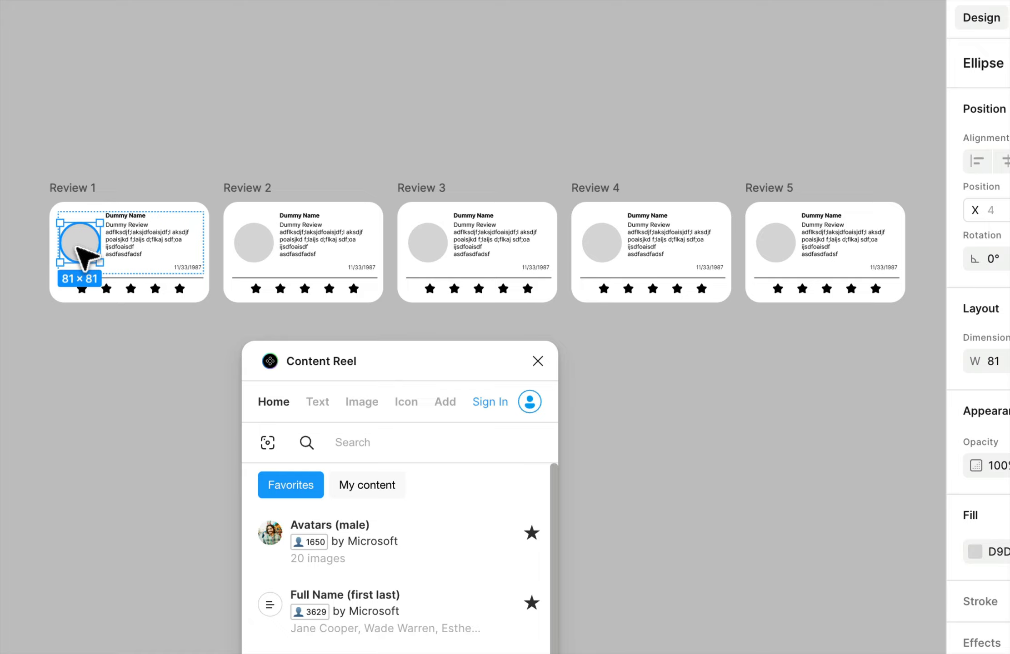
shift+click(255, 246)
shift+click(436, 250)
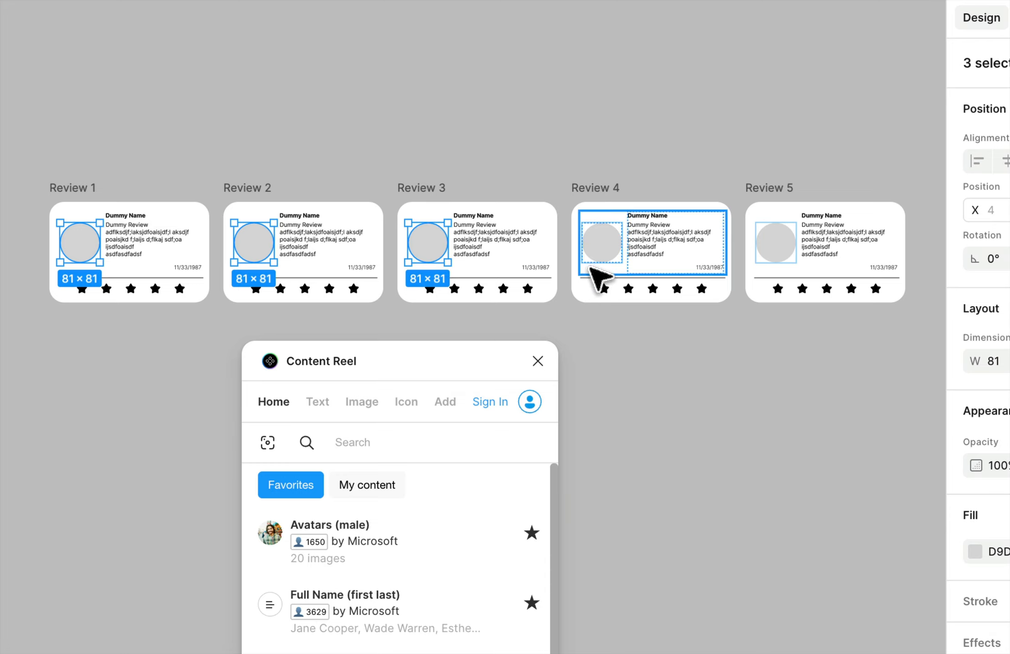
shift+click(601, 250)
shift+click(778, 255)
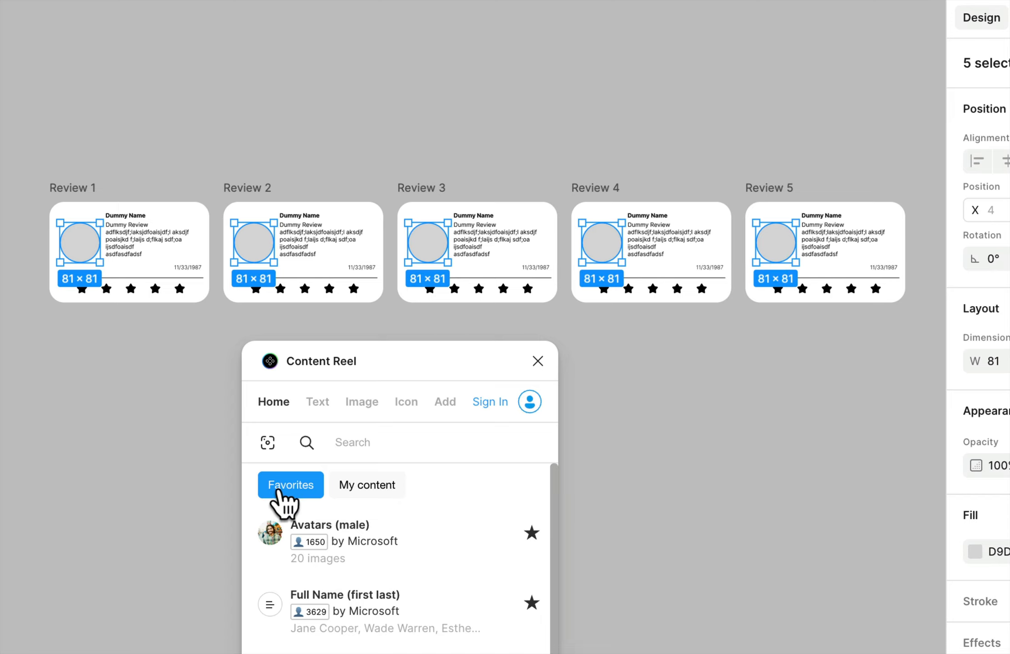
drag(394, 362, 425, 268)
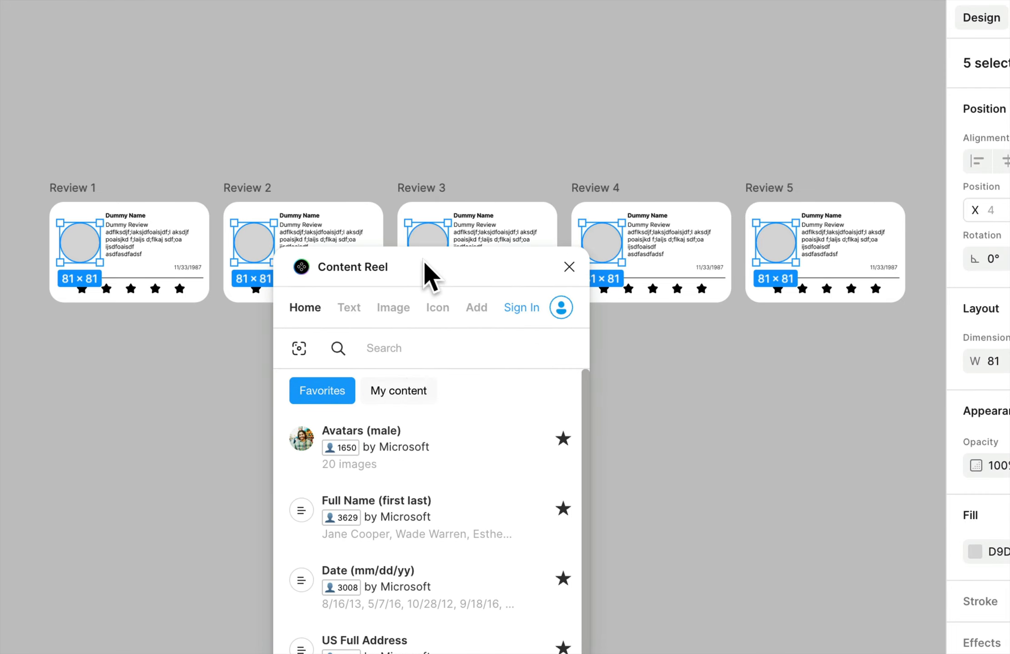
click(429, 447)
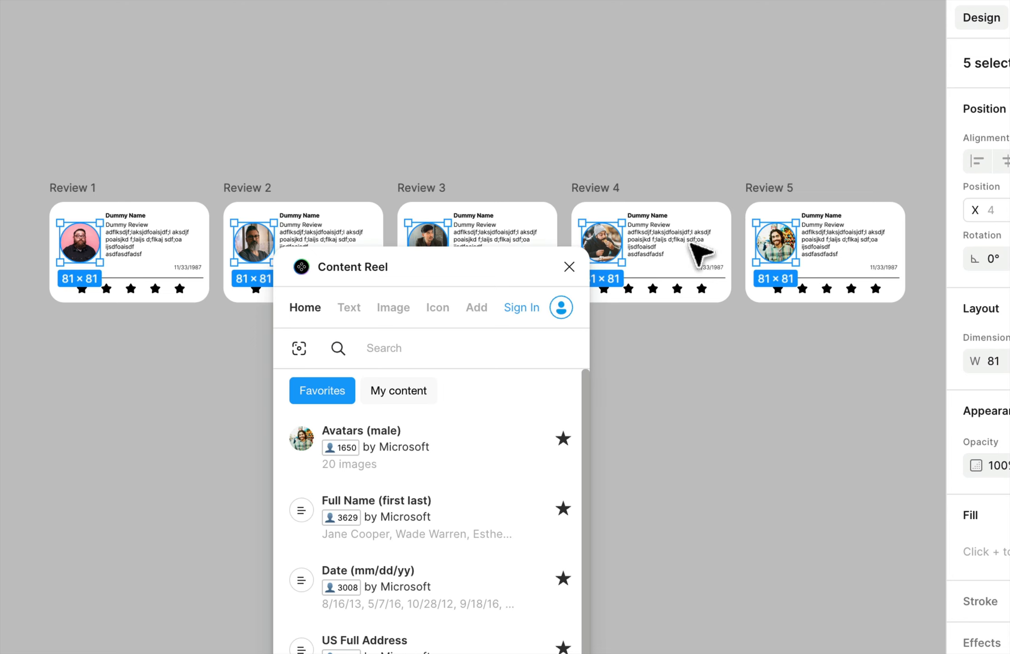
Replace the five selected avatar pictures with the Avatars (female) image set from Content Reel's image collections
scroll(416, 507, down, 2)
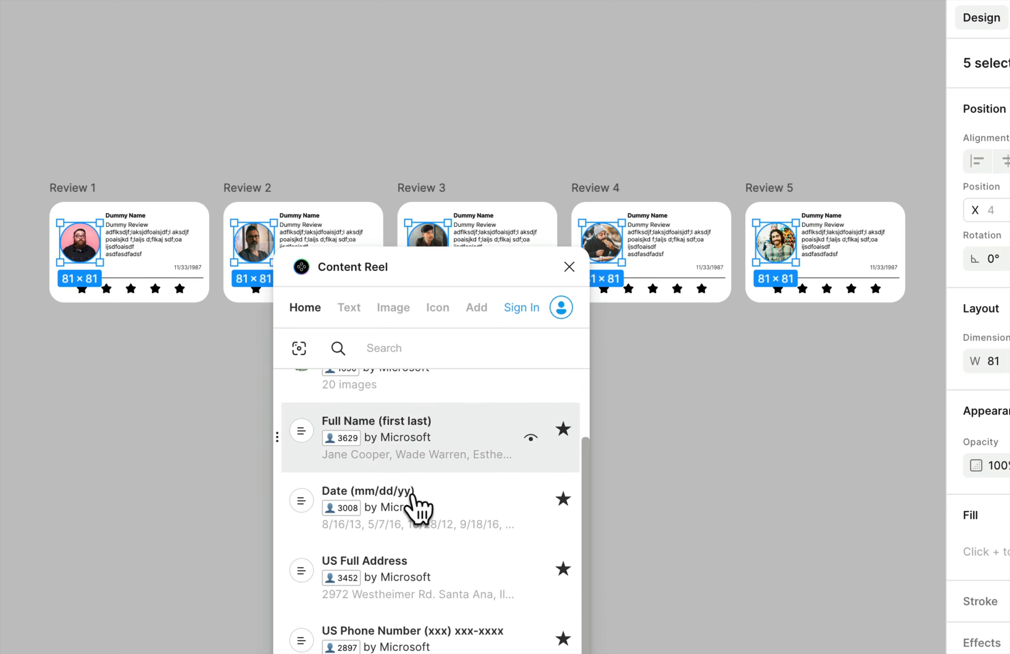
scroll(416, 508, up, 2)
click(394, 313)
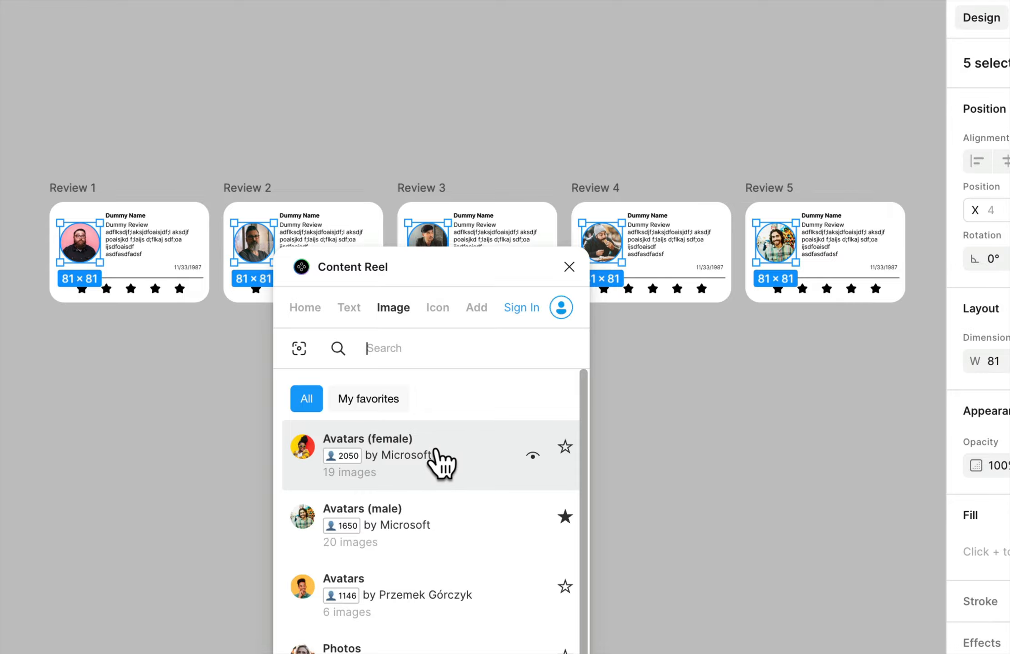
click(422, 461)
Replace the five avatar pictures with images from the Photos collection
scroll(430, 484, down, 2)
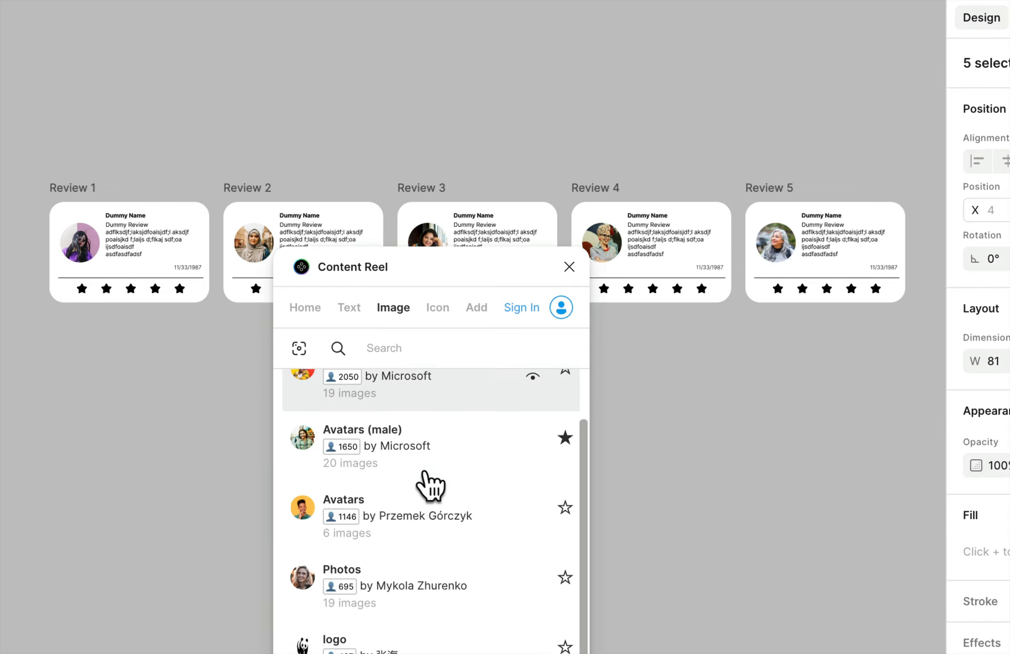
scroll(430, 484, down, 3)
click(428, 480)
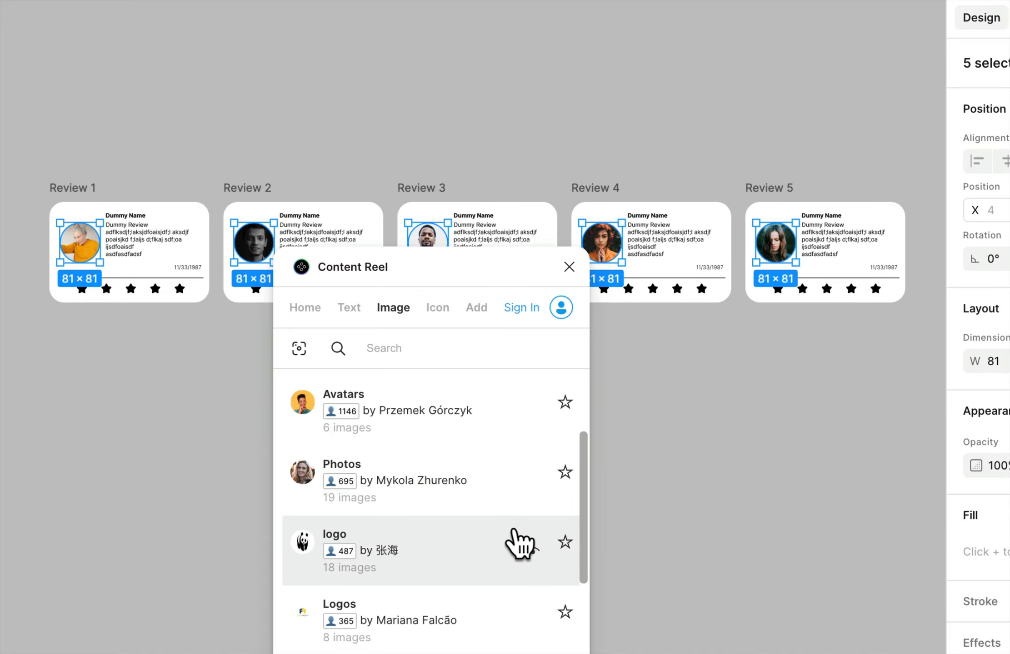
scroll(417, 513, down, 5)
scroll(411, 511, up, 1)
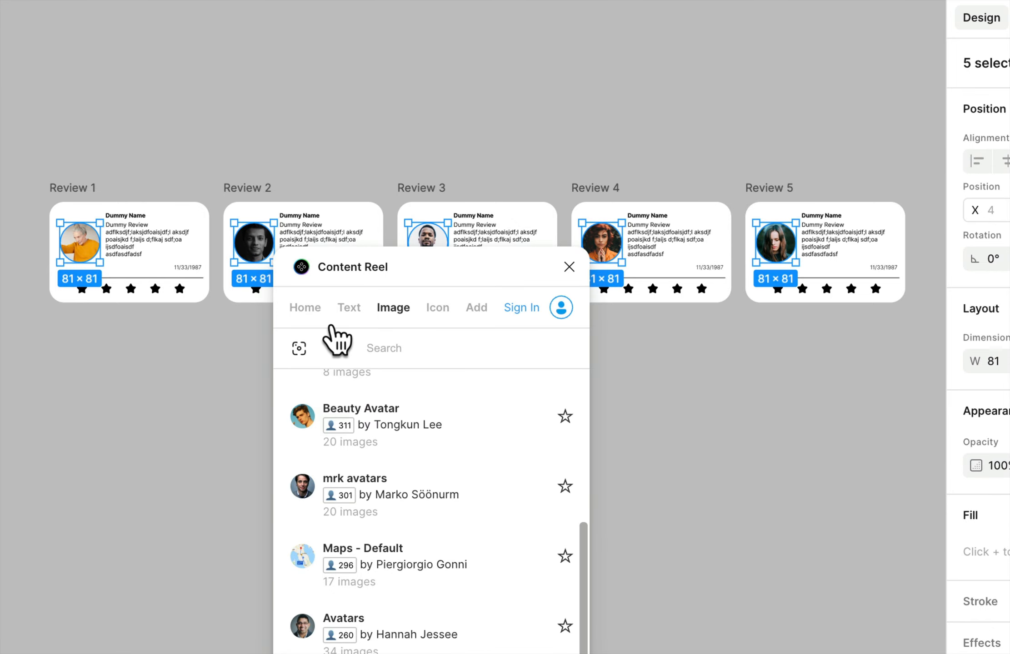
click(305, 308)
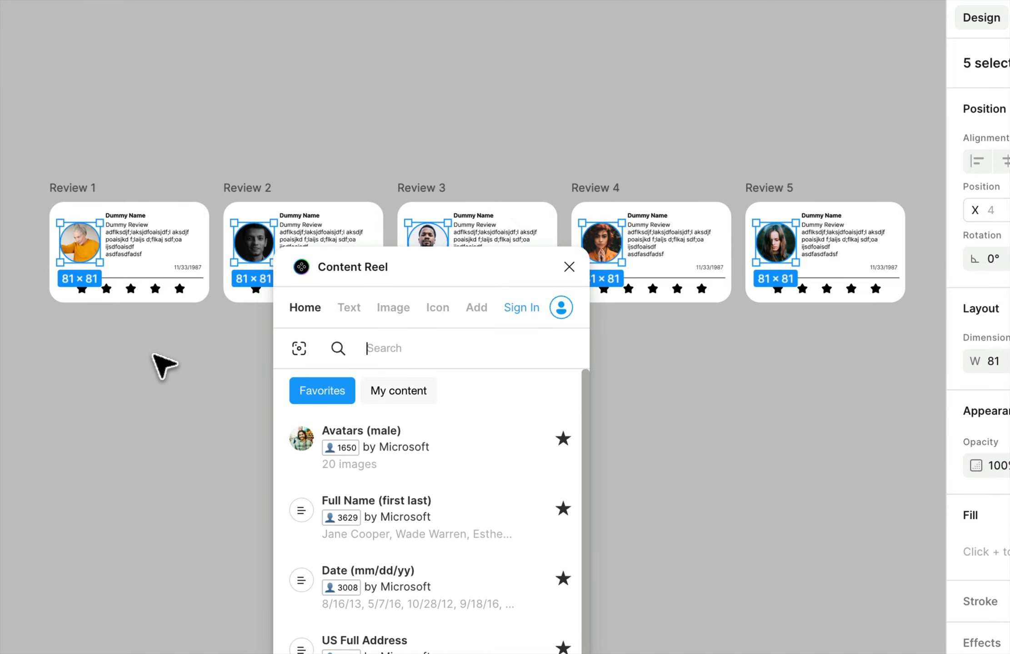
Select the Dummy Name text in all five review cards and fill it with names from the Full Name (first last) text set
click(135, 226)
scroll(136, 227, up, 3)
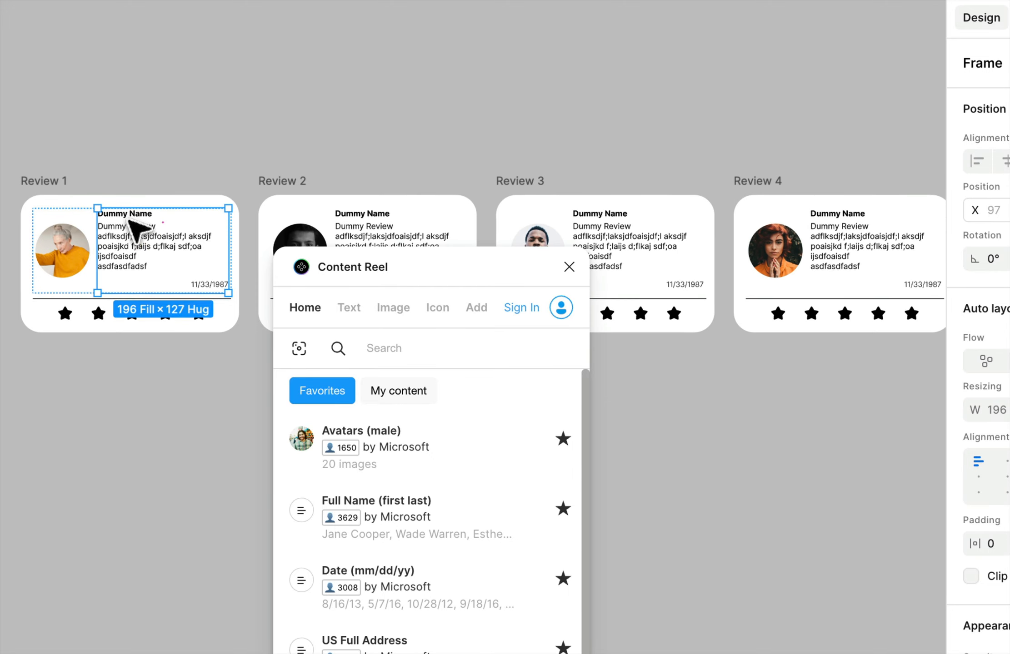
click(133, 224)
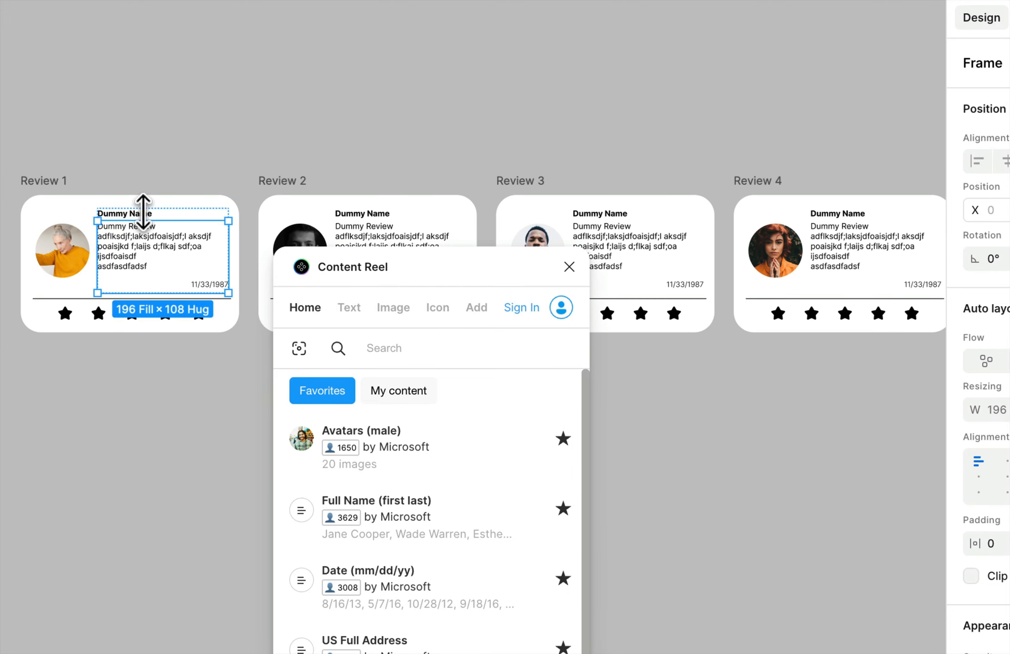
click(143, 213)
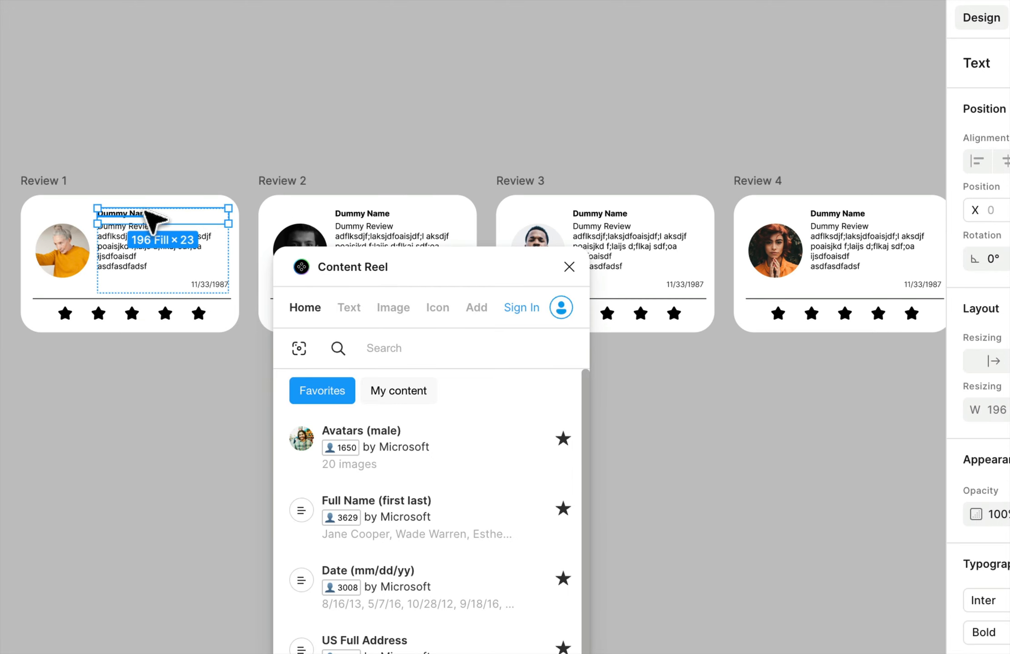
shift+click(400, 222)
shift+click(647, 223)
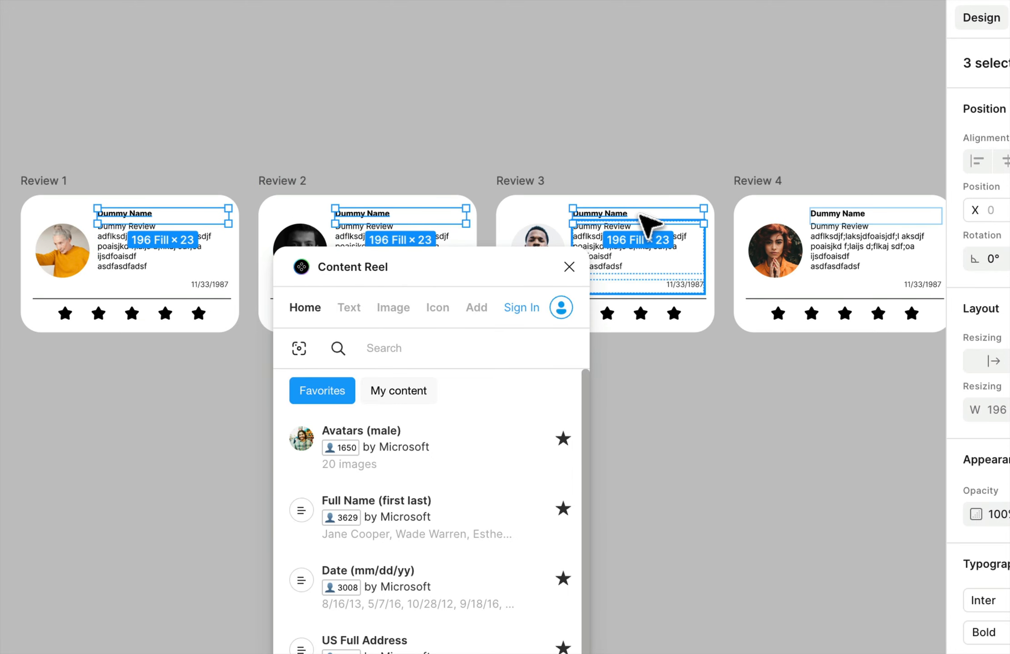
shift+click(843, 223)
scroll(843, 225, down, 2)
scroll(843, 225, right, 3)
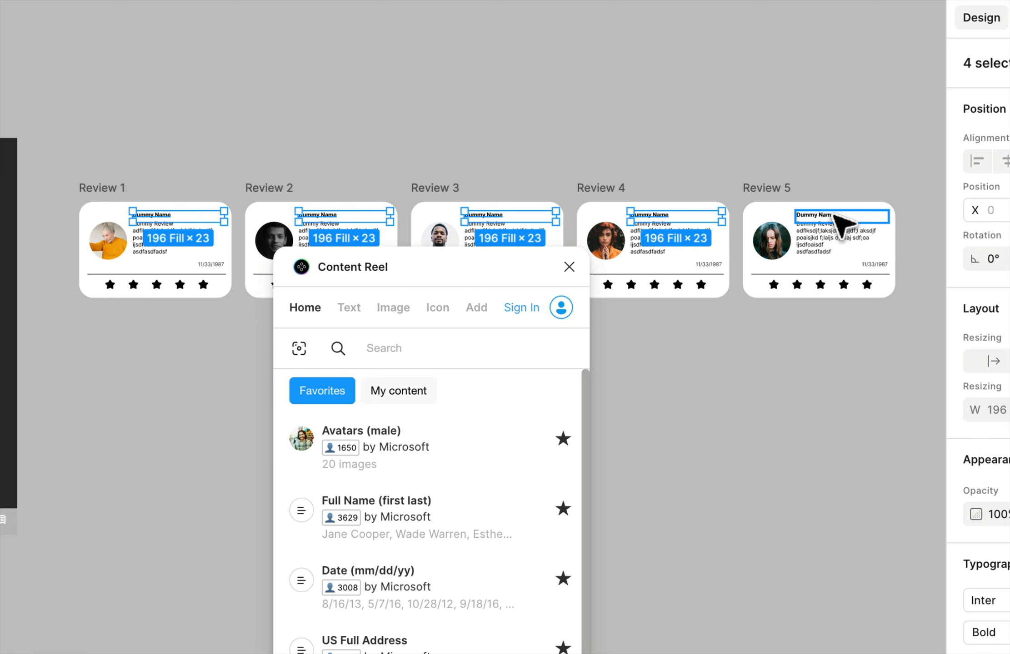
shift+click(835, 217)
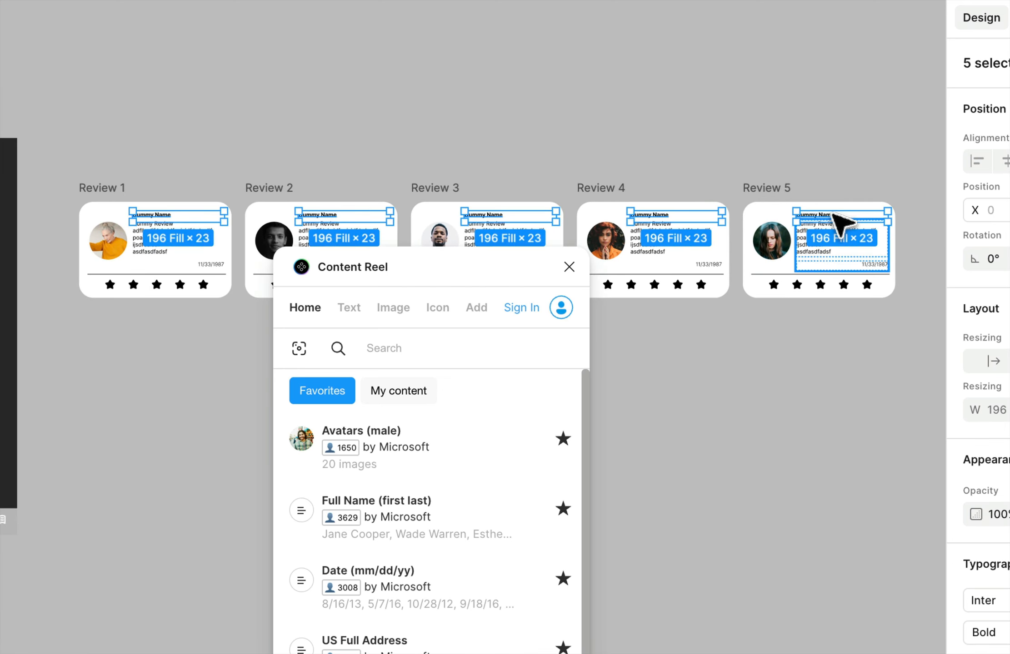
click(345, 311)
scroll(396, 504, down, 2)
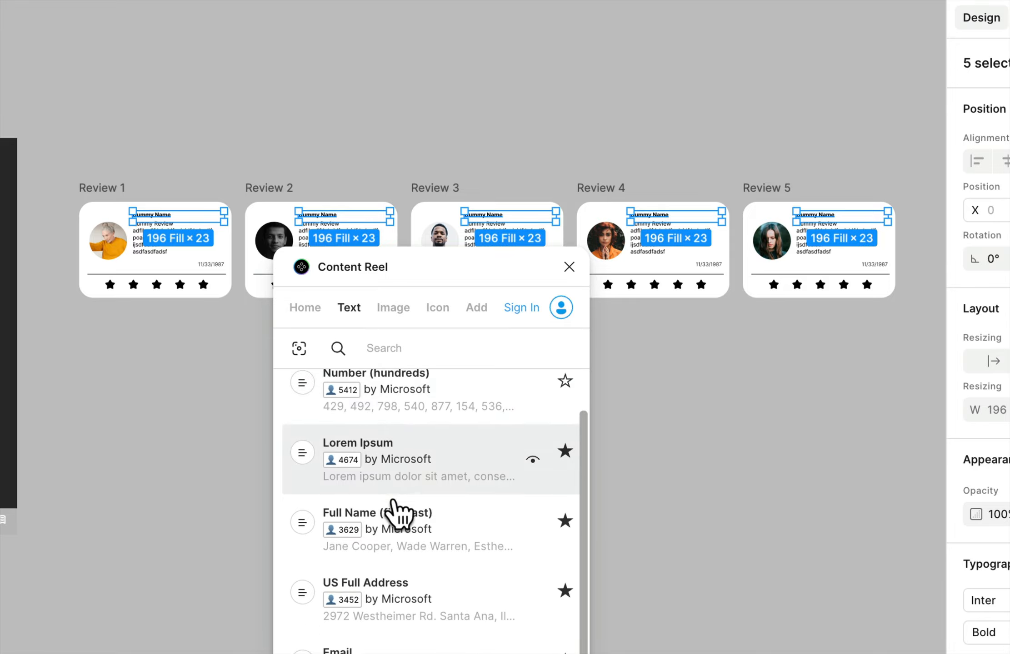
scroll(398, 511, down, 2)
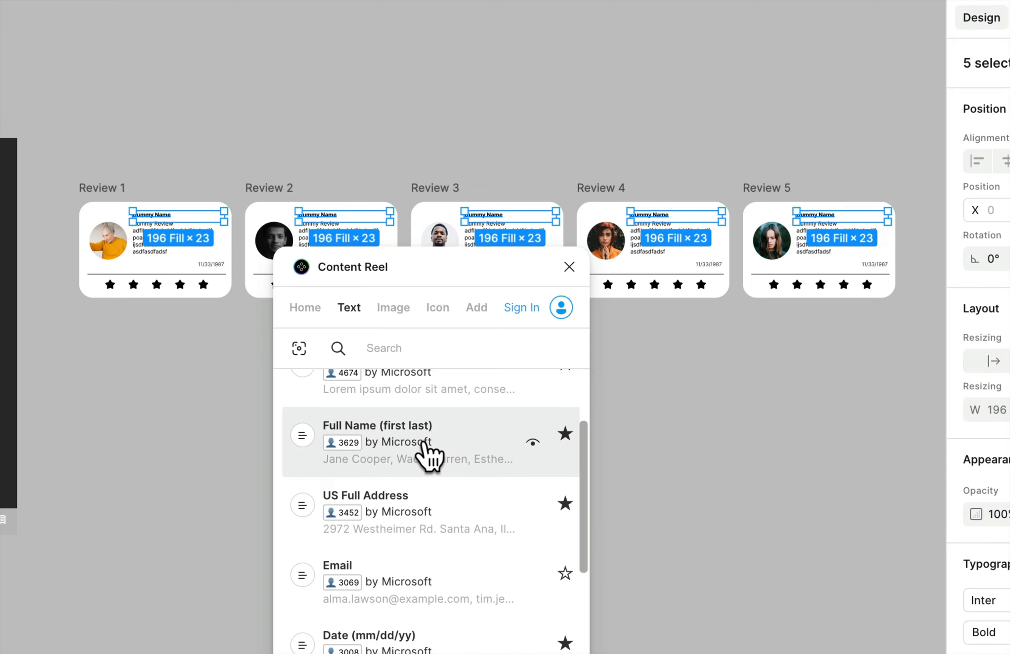
click(448, 445)
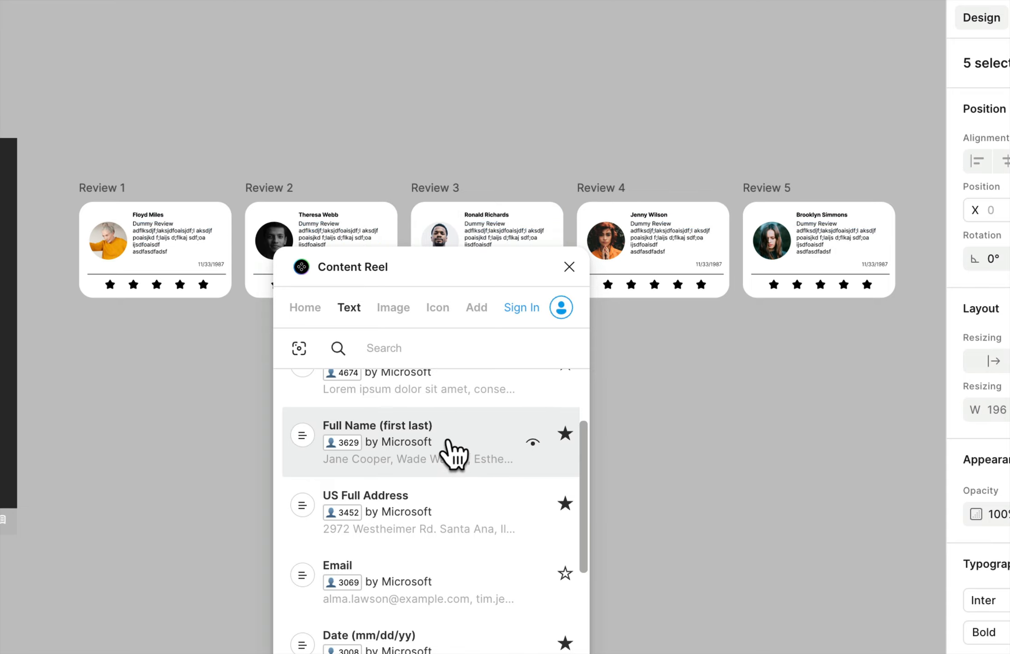
click(450, 448)
click(454, 447)
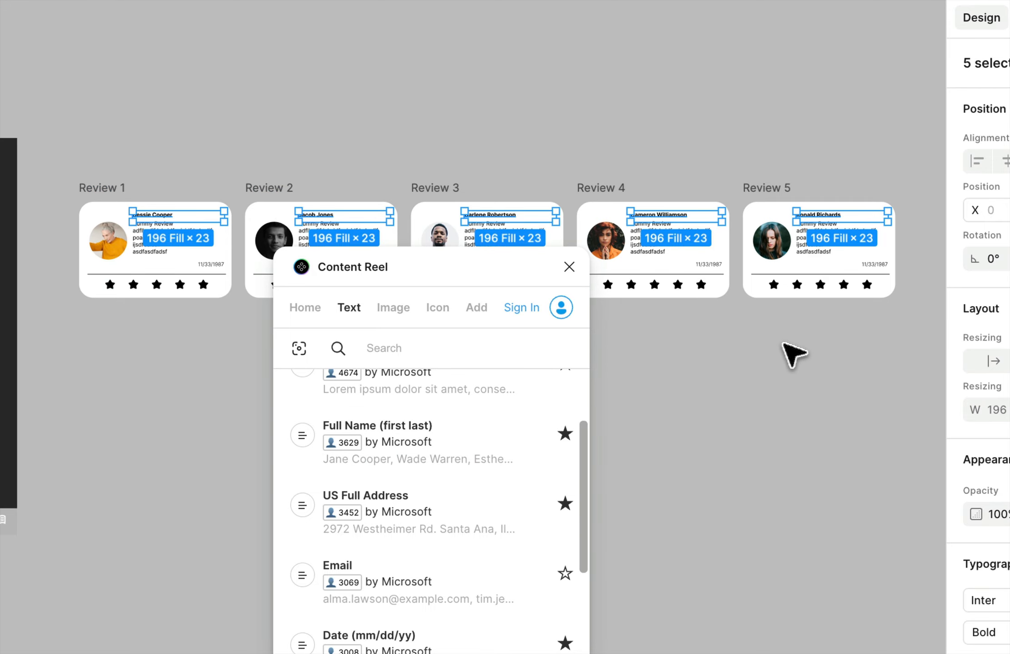
click(795, 375)
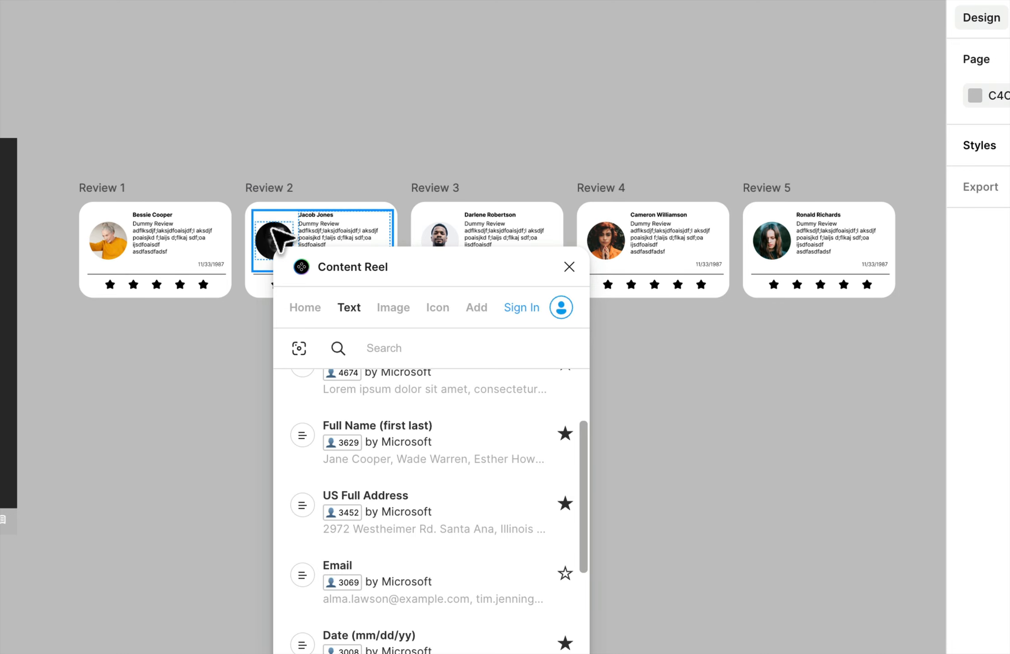
Select the date text in all five review cards, fill it with the Date (mm/dd/yy) text set, and close Content Reel
click(209, 271)
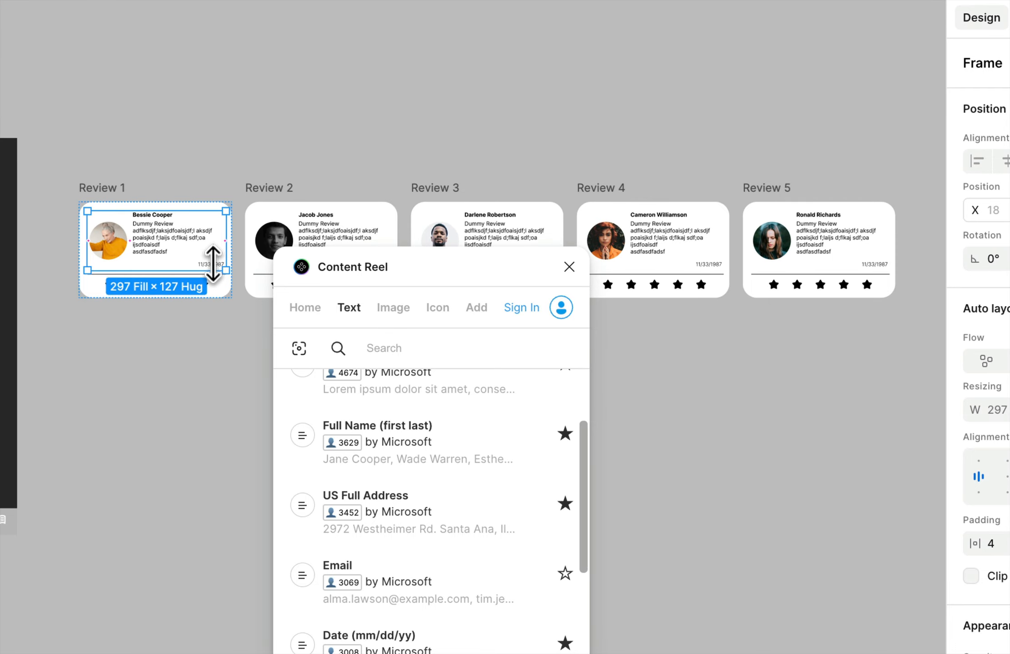
double_click(213, 264)
double_click(212, 263)
double_click(212, 261)
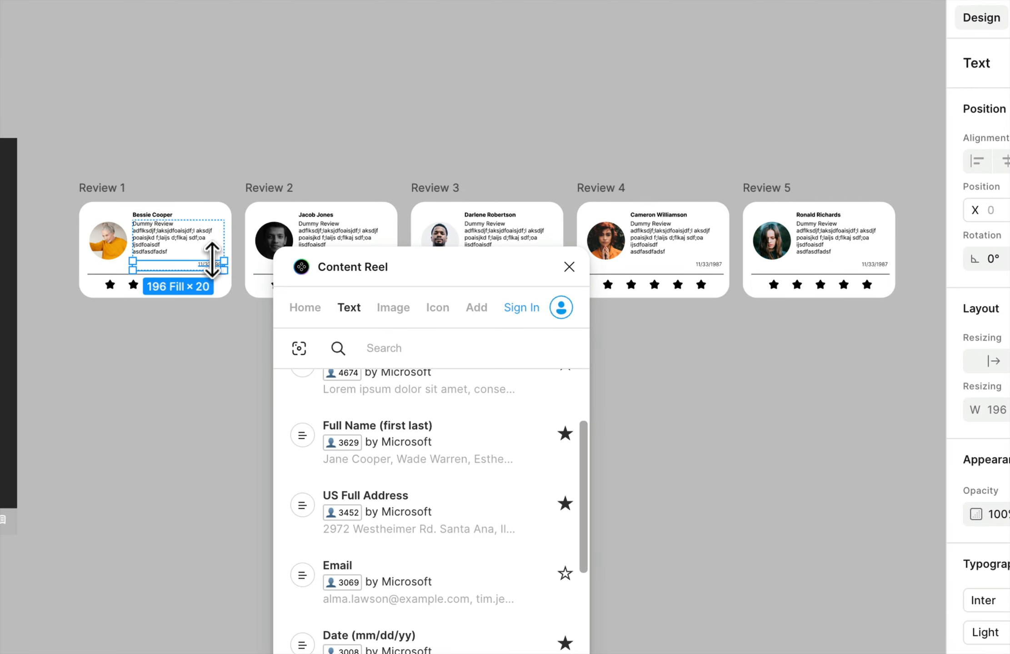
scroll(211, 259, up, 3)
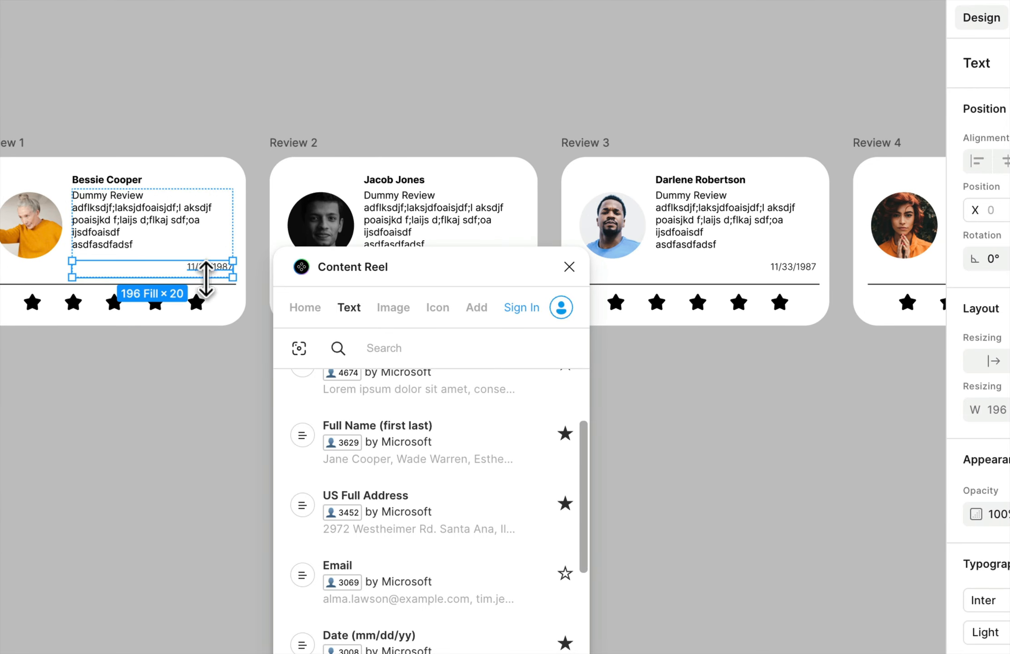
scroll(219, 289, down, 3)
scroll(218, 290, right, 2)
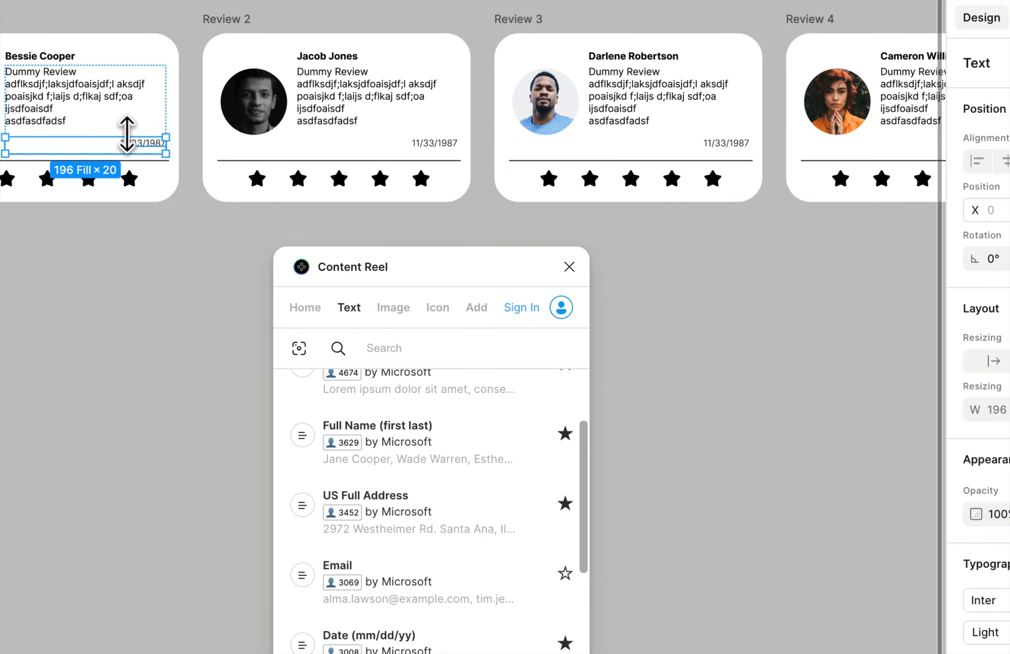
shift+click(433, 145)
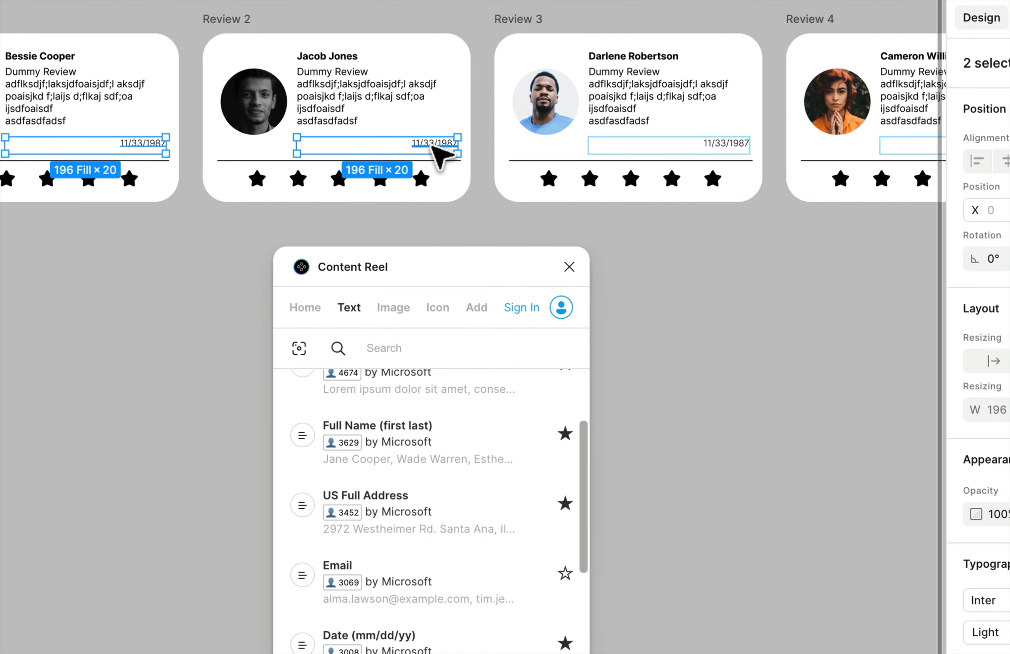
shift+click(698, 149)
scroll(698, 151, right, 3)
scroll(698, 151, up, 1)
shift+click(809, 175)
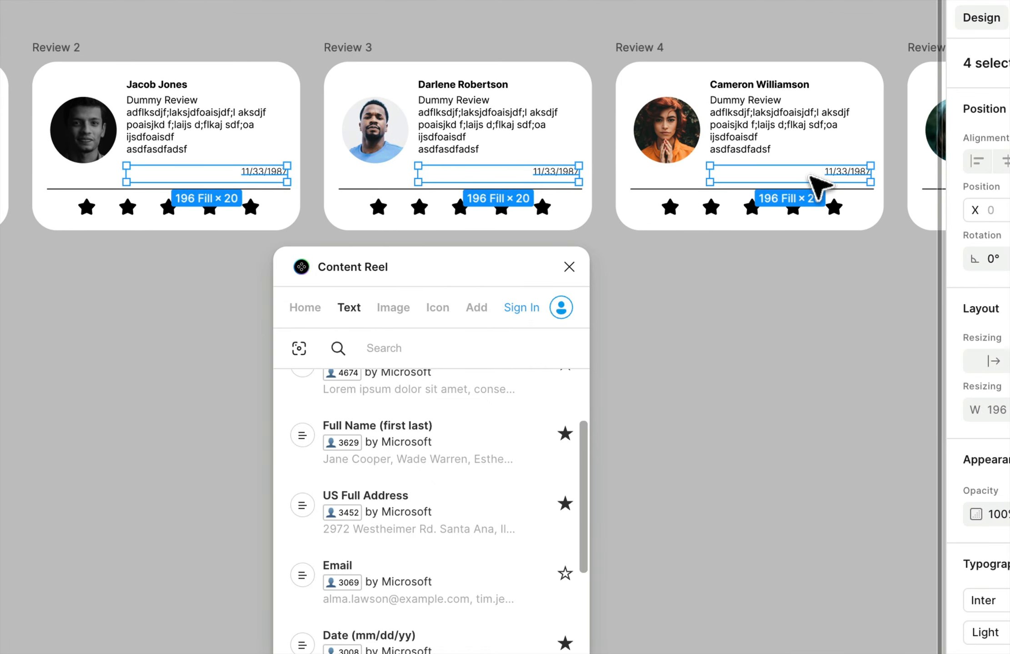
scroll(809, 177, right, 3)
shift+click(853, 172)
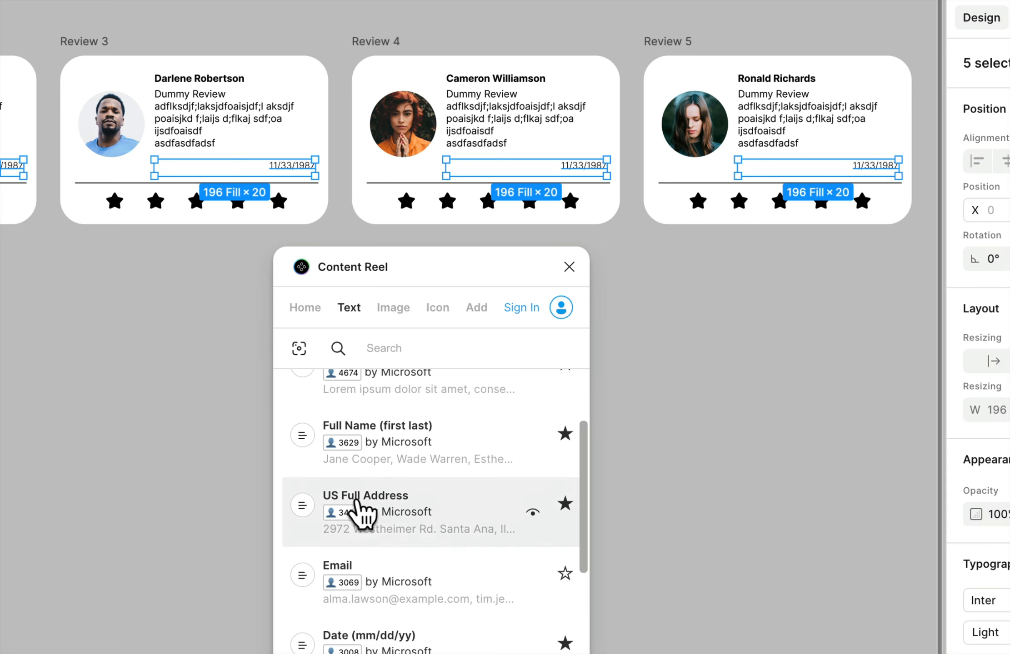
scroll(392, 546, down, 1)
scroll(392, 546, down, 5)
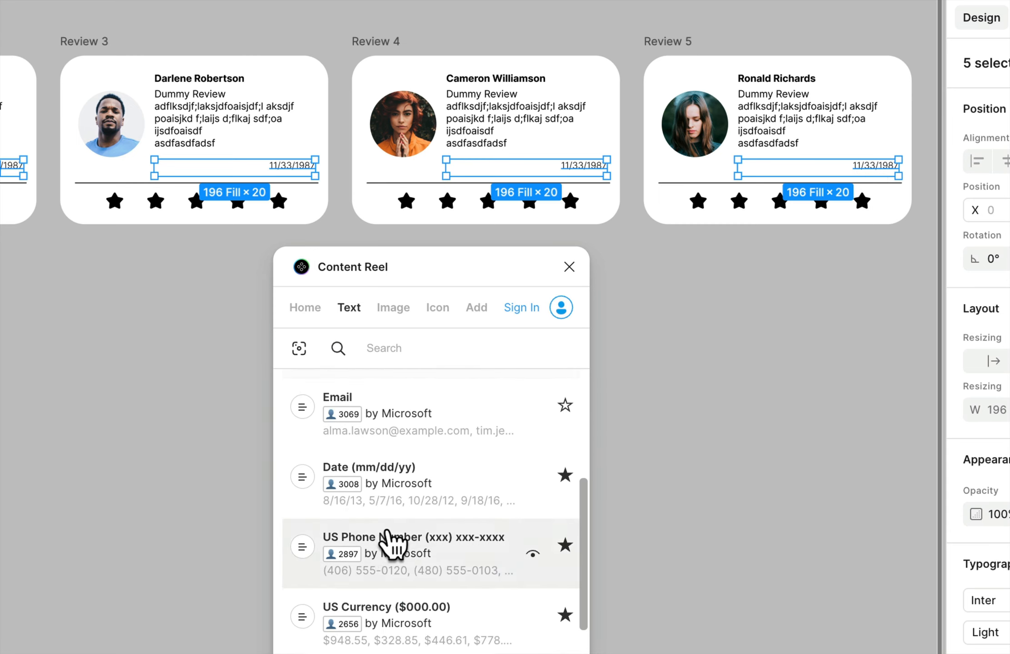
click(445, 432)
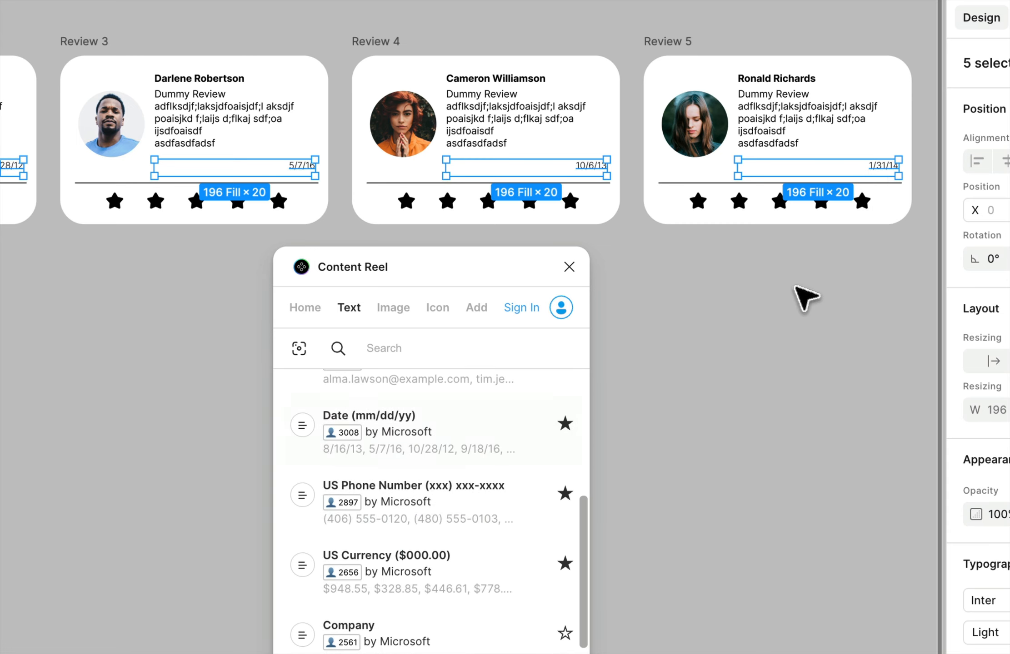
key(Escape)
scroll(738, 361, down, 3)
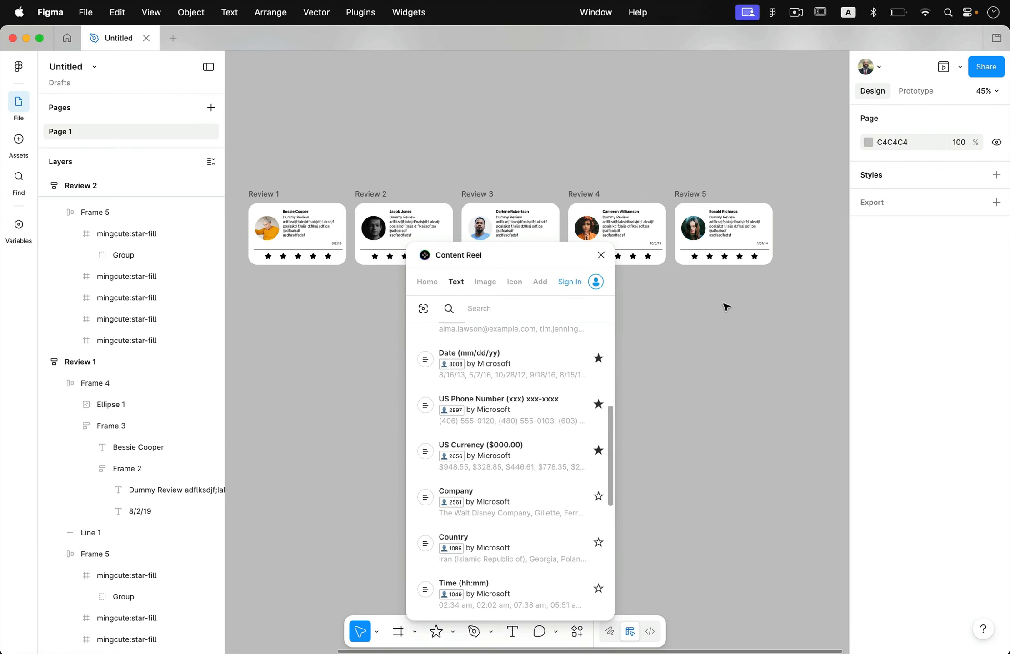
click(601, 255)
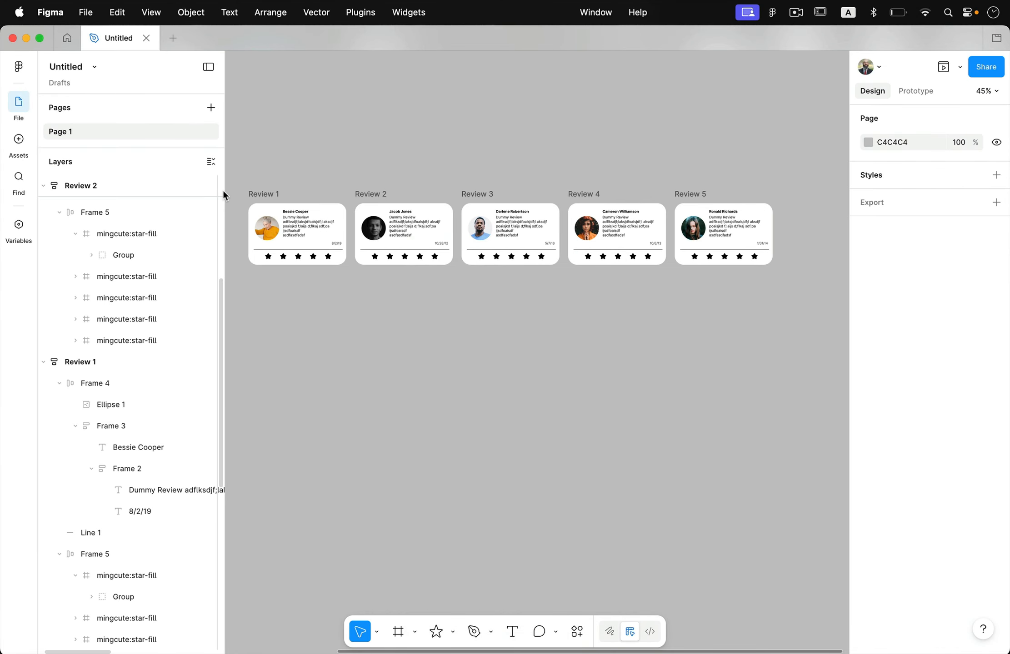
Examine the avatars, names and dates filled in across the five review cards
scroll(223, 189, up, 2)
scroll(289, 227, up, 5)
scroll(289, 227, up, 6)
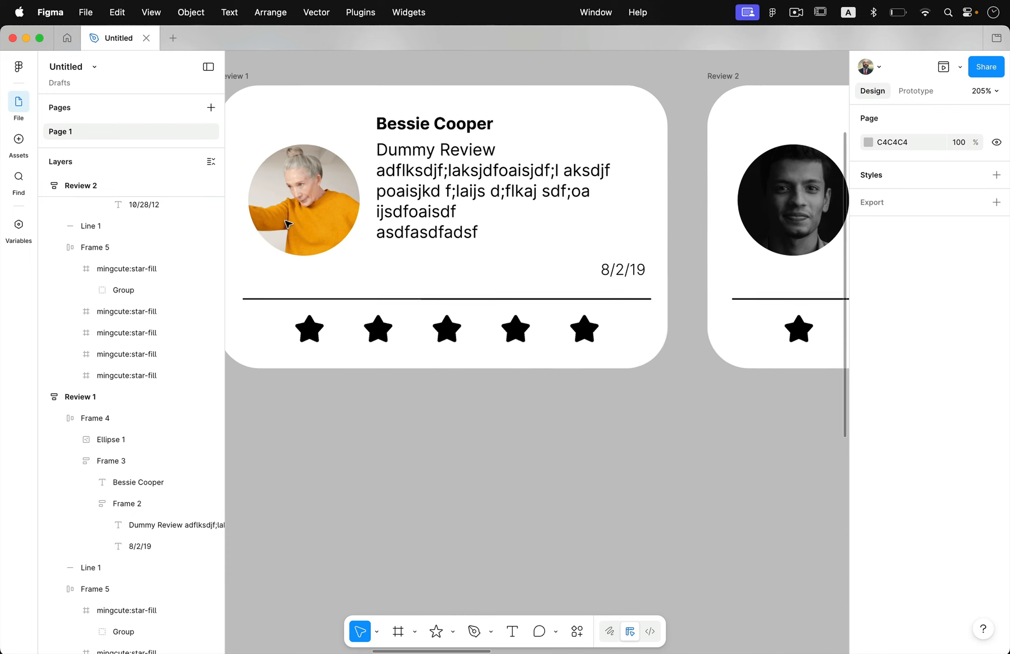
scroll(406, 233, right, 15)
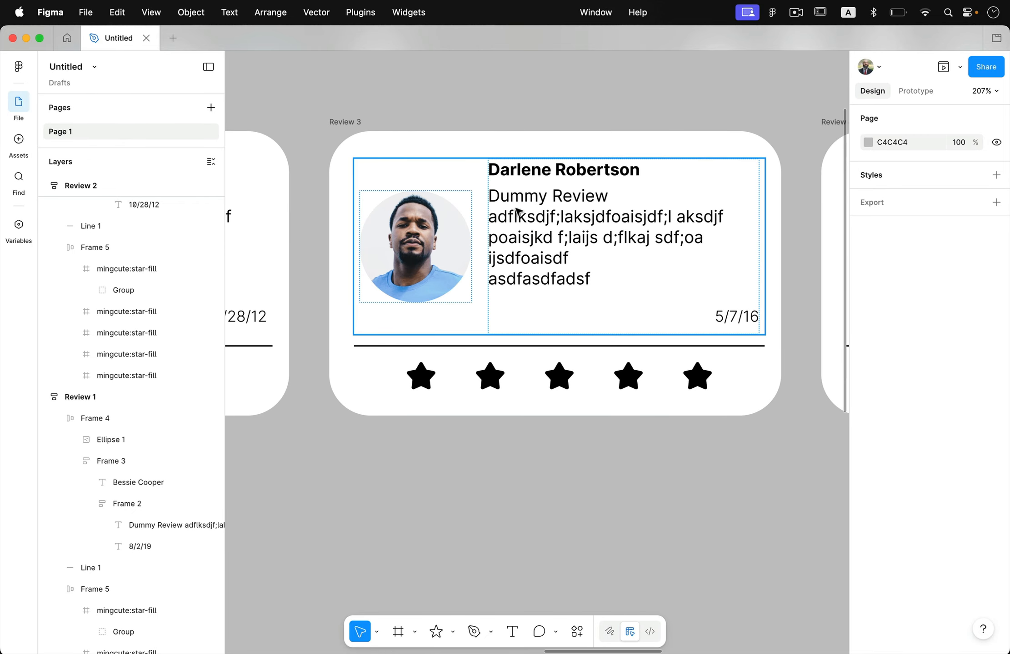
scroll(509, 209, right, 12)
scroll(517, 210, left, 10)
scroll(518, 211, left, 3)
scroll(518, 212, up, 1)
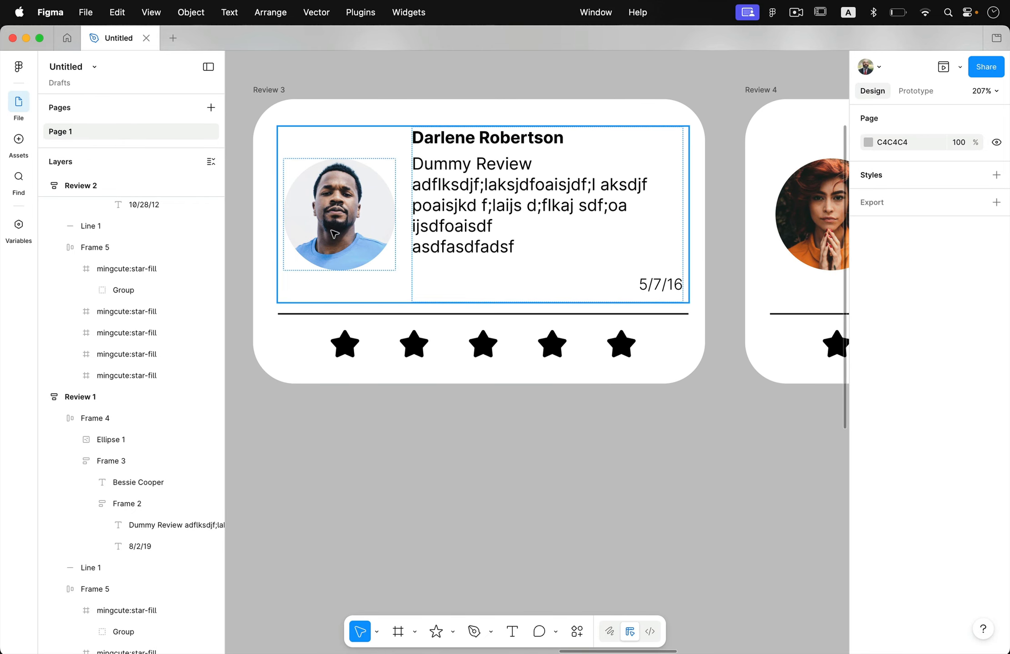
scroll(453, 229, right, 12)
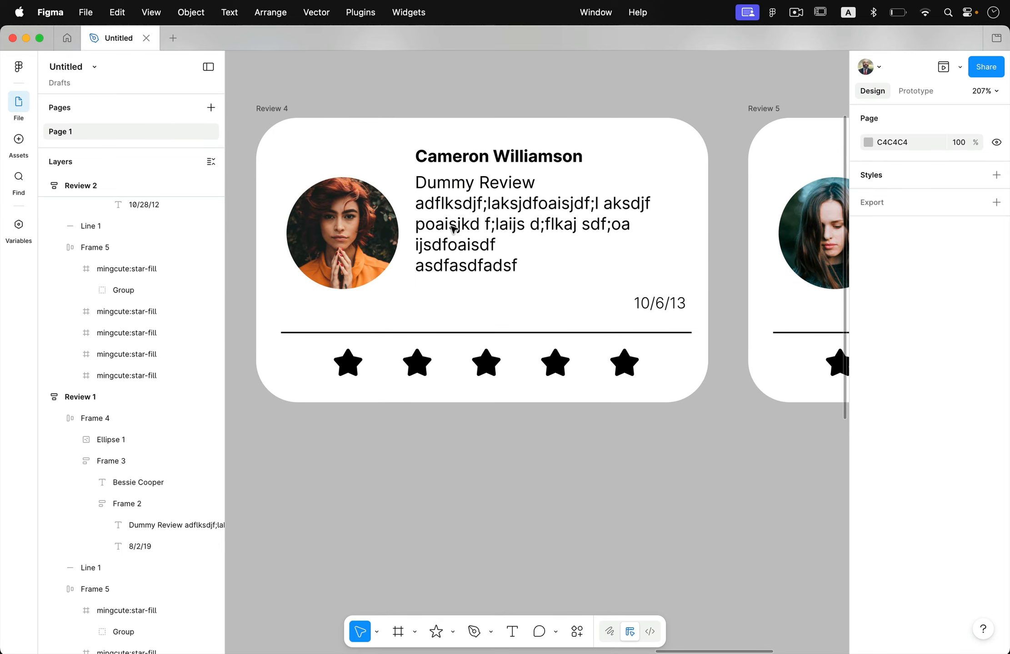
scroll(425, 230, right, 12)
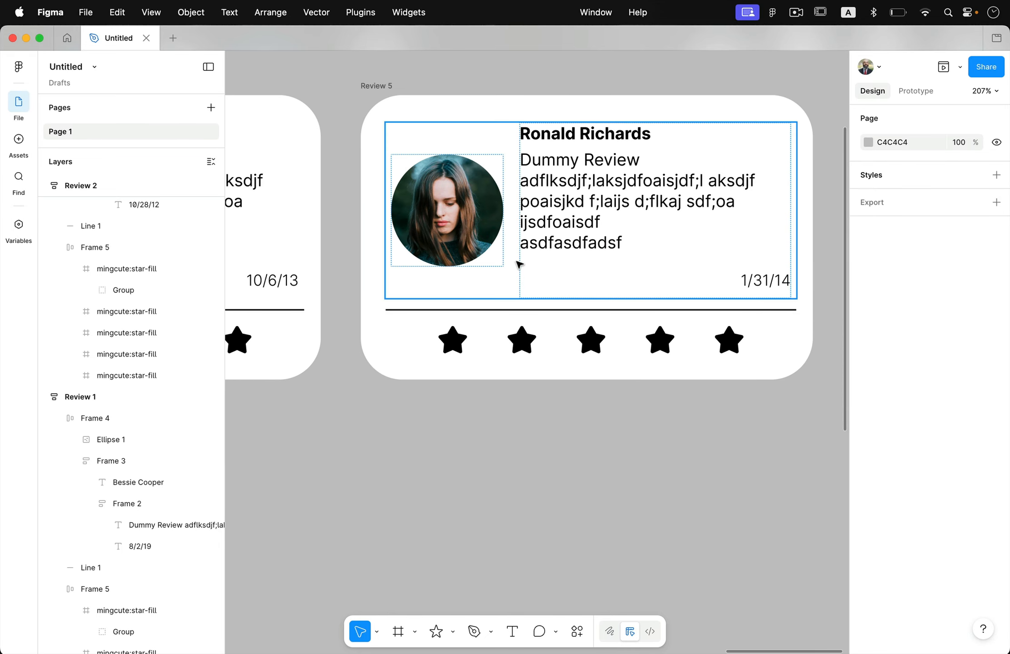
scroll(517, 268, down, 3)
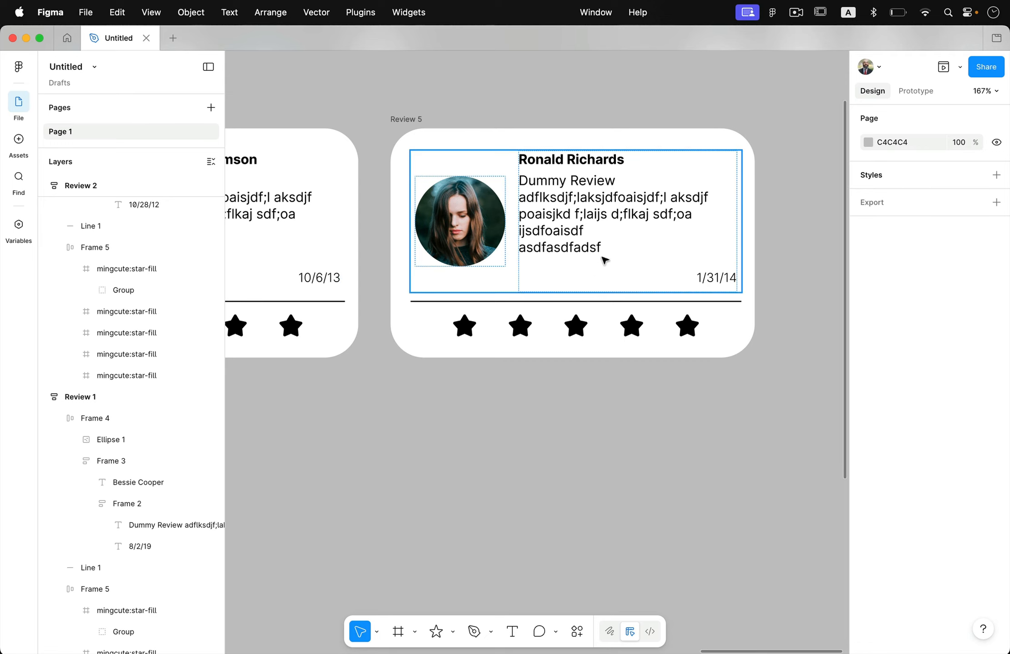
scroll(599, 268, left, 10)
scroll(596, 280, left, 15)
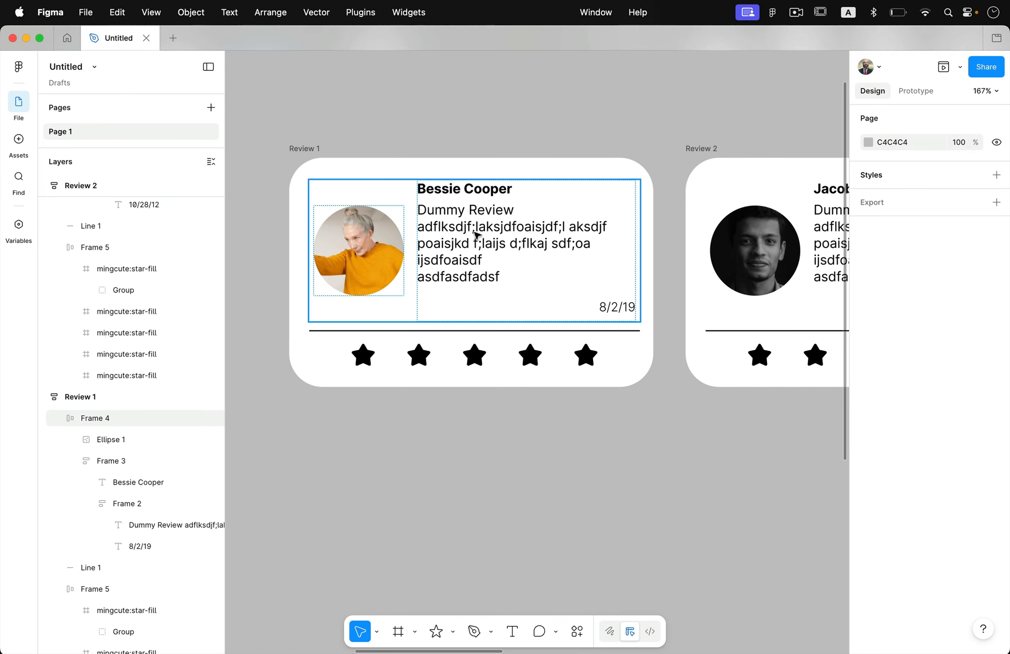
Select all of the dummy review text in the Review 1 card and rewrite it with AI using the prompt "Restaurant review"
click(488, 257)
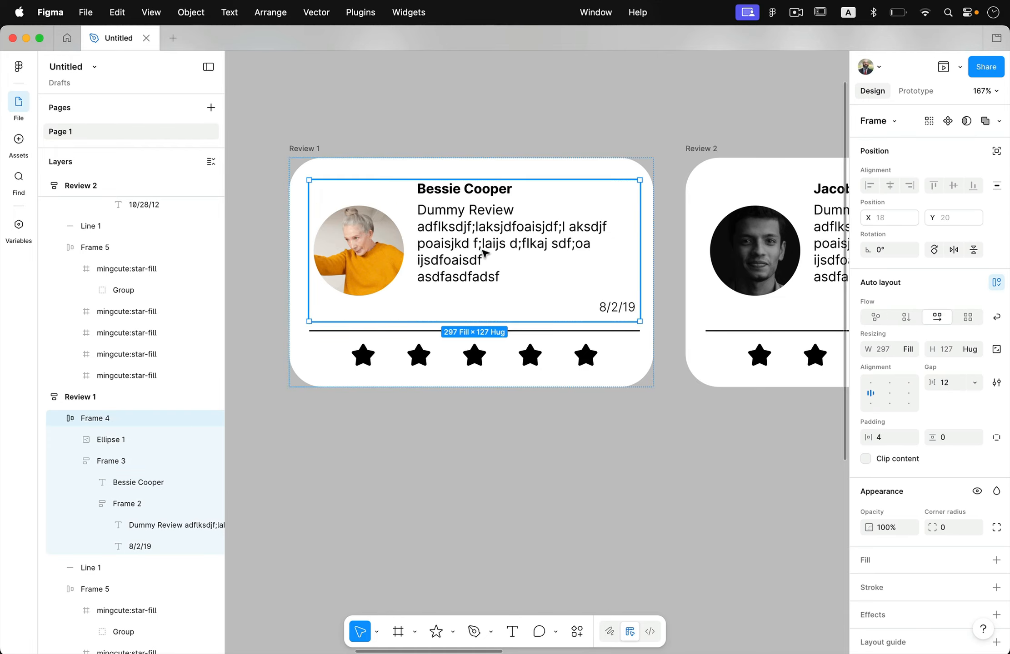
double_click(486, 256)
double_click(484, 254)
double_click(447, 237)
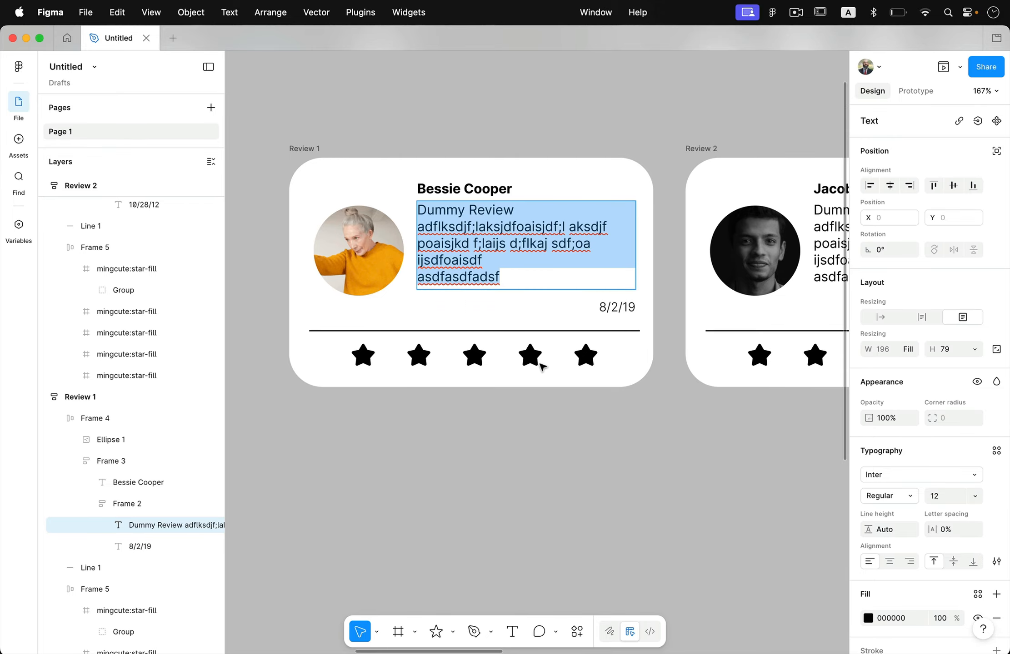
click(578, 638)
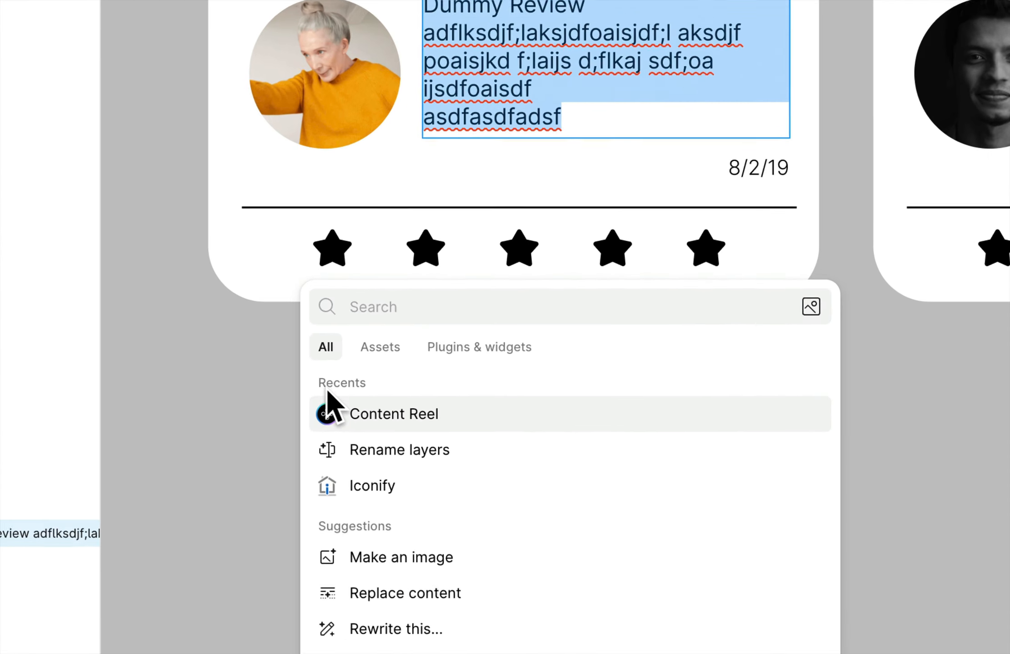
scroll(466, 526, down, 3)
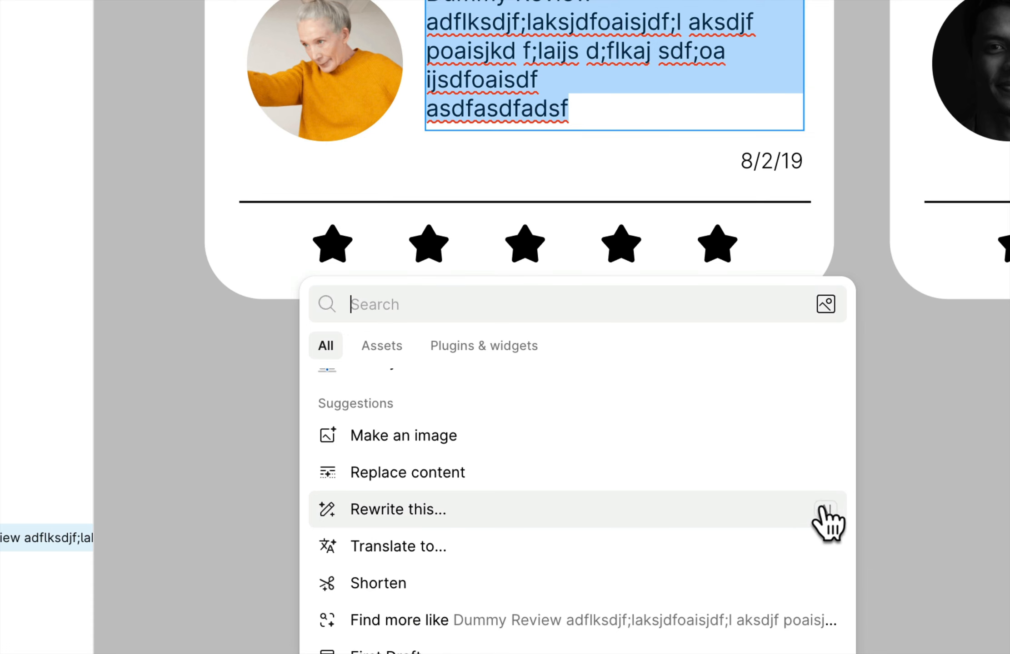
click(380, 514)
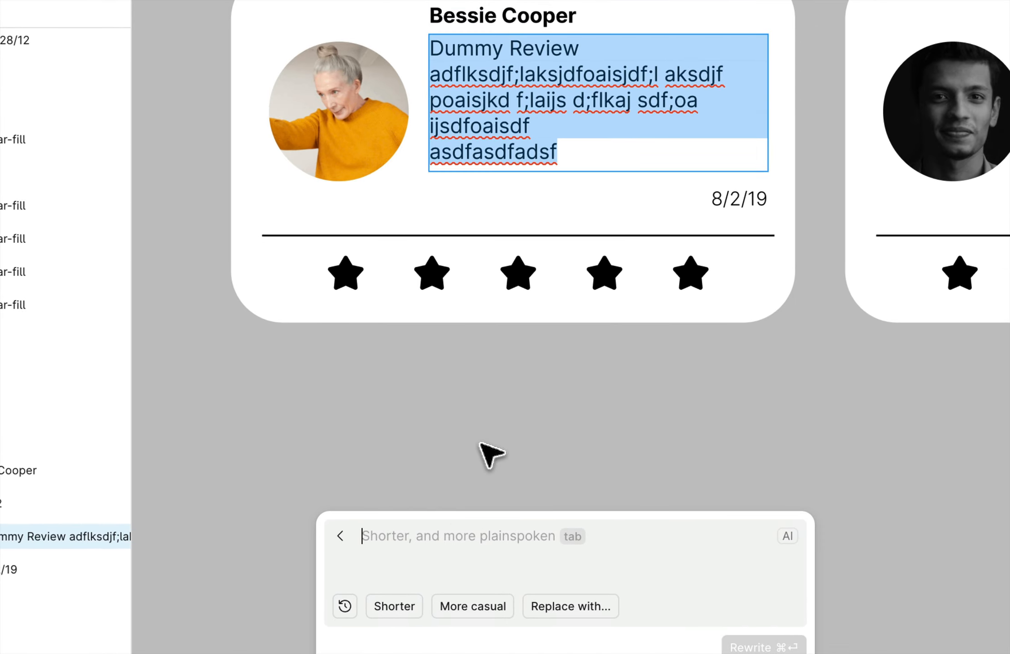
text(re)
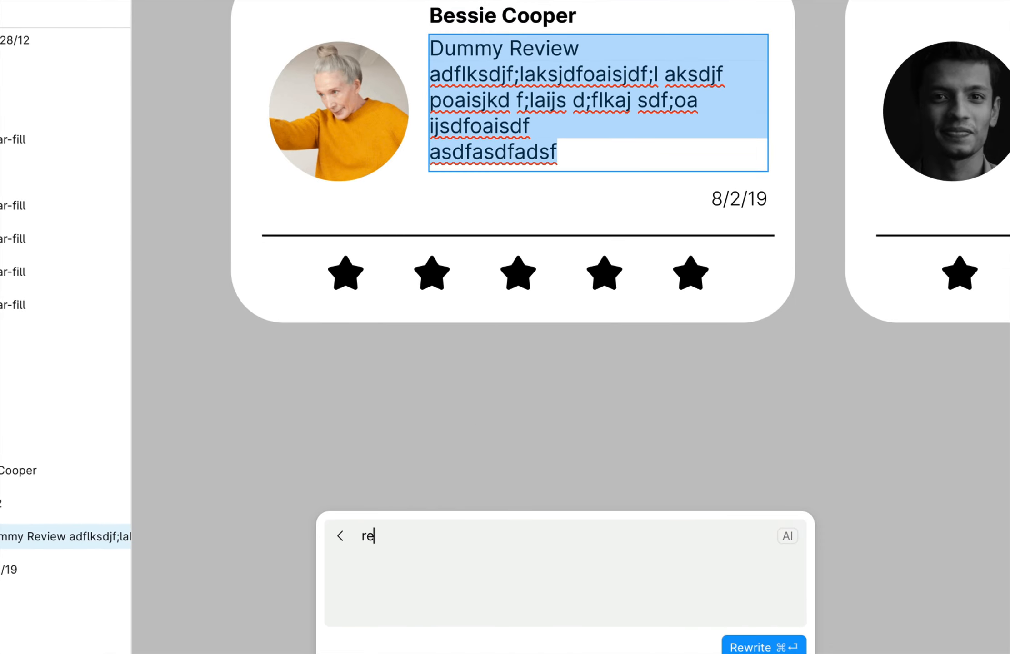
key(BackSpace)
key(BackSpace)
text(Restaurant review)
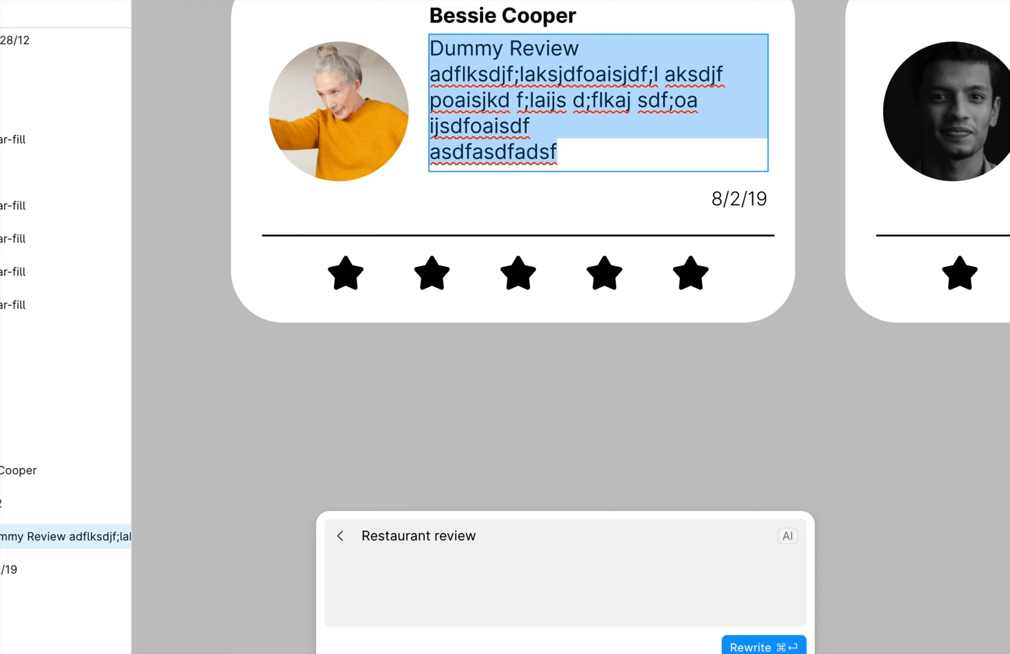
click(739, 646)
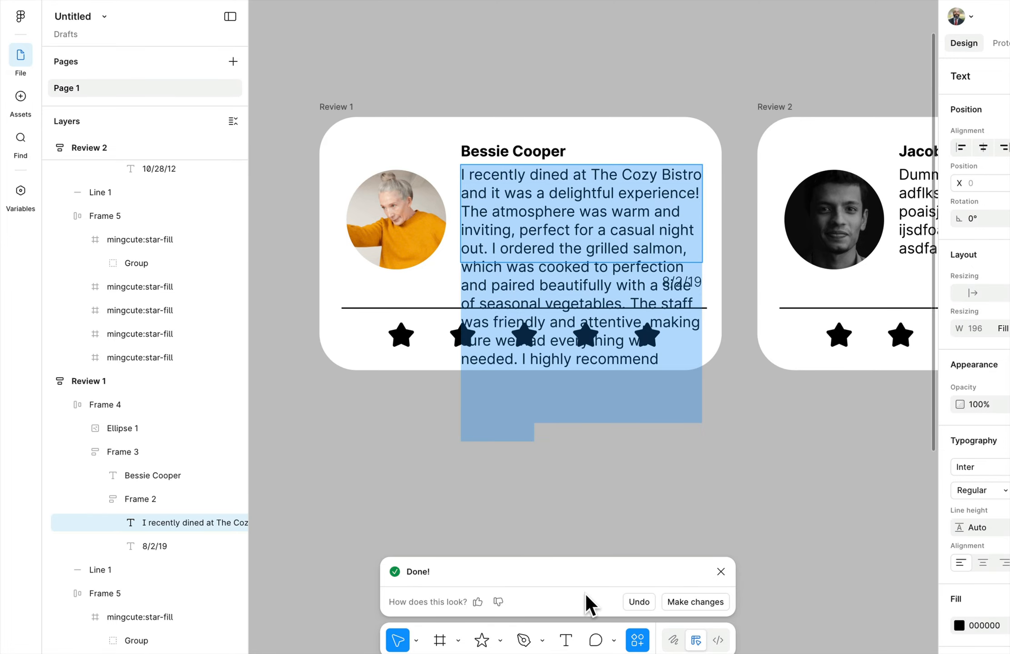
Rewrite the generated Review 1 text again with the AI prompt "shorter. just two sentences"
click(690, 608)
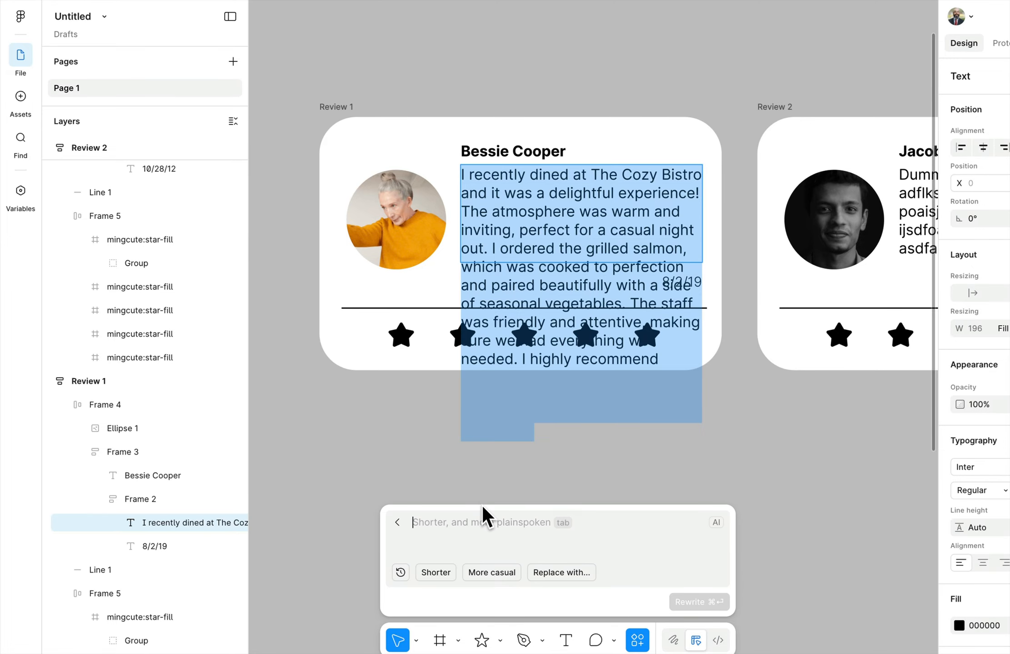
text(shortter. just two sentences)
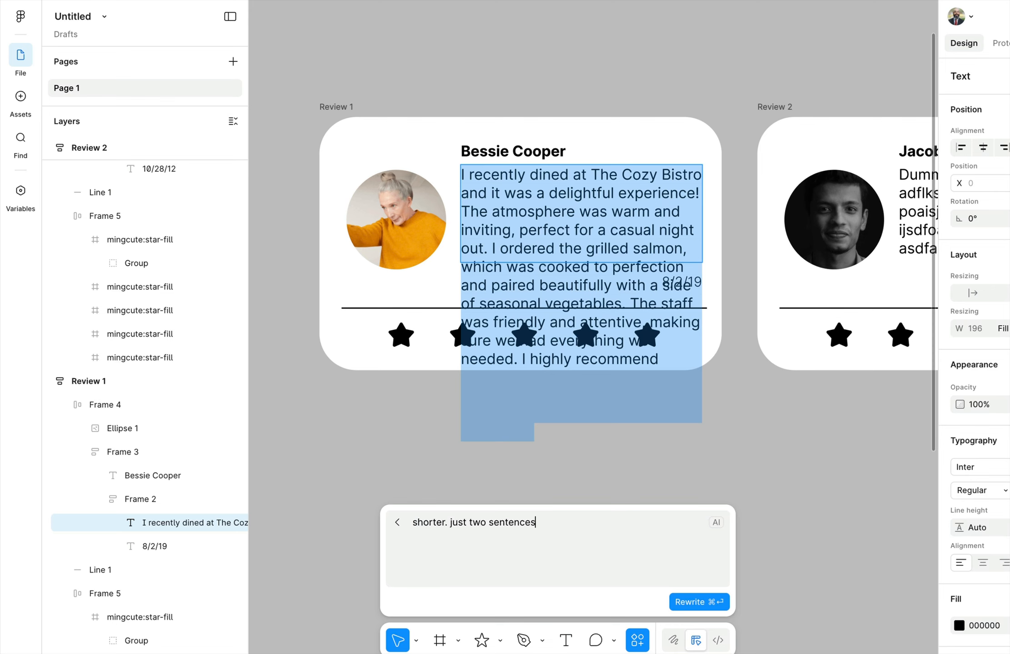
click(689, 604)
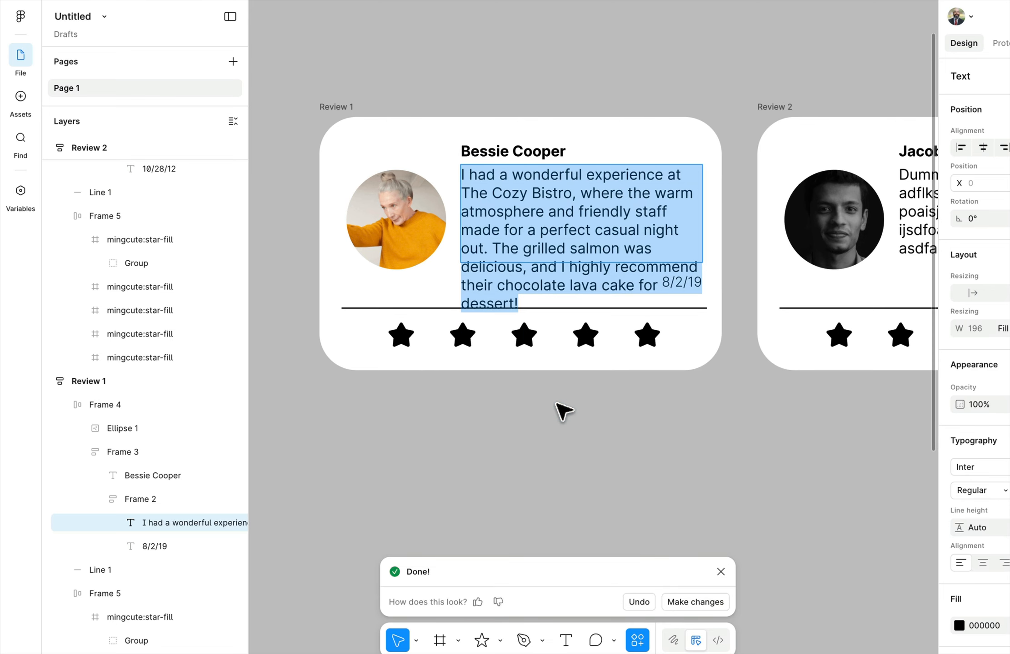
Delete the second sentence of the Review 1 text, starting at "The grilled salmon", and finish editing
click(499, 250)
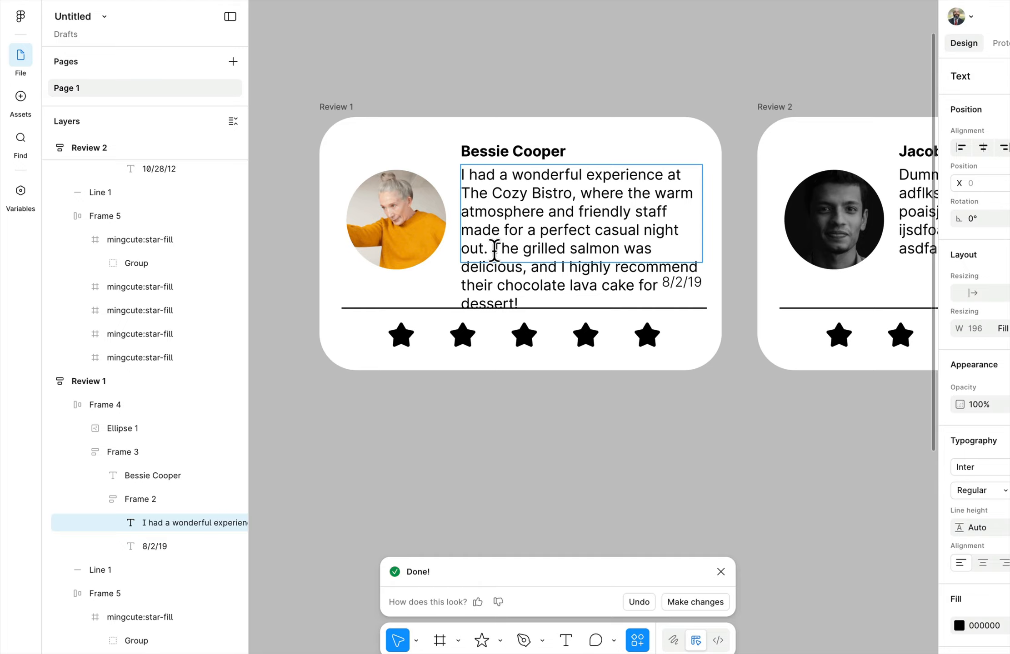
drag(494, 250, 548, 323)
key(BackSpace)
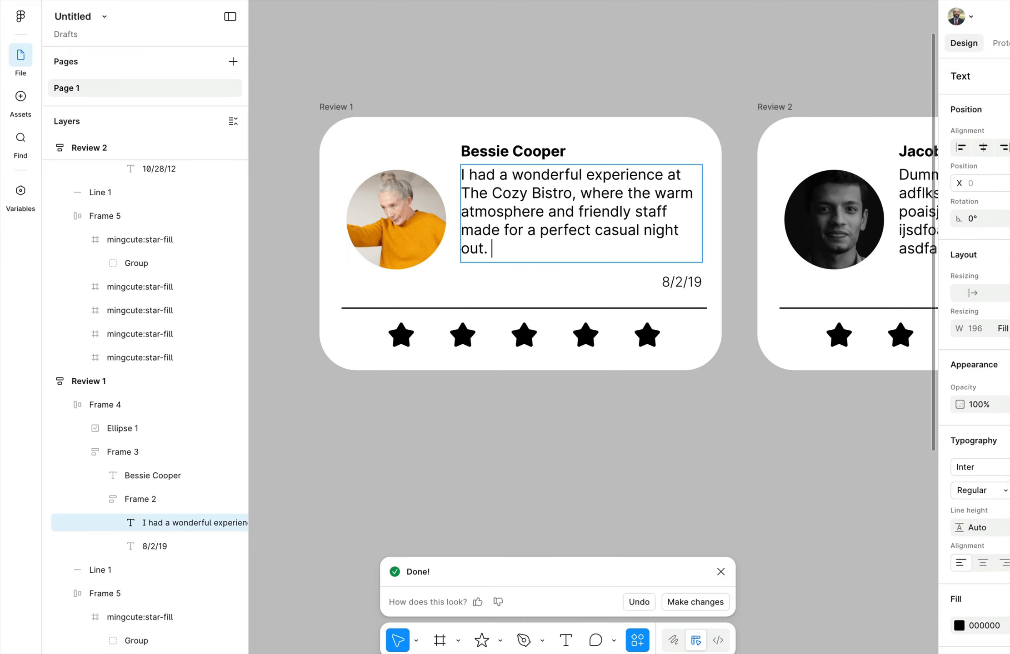
key(Escape)
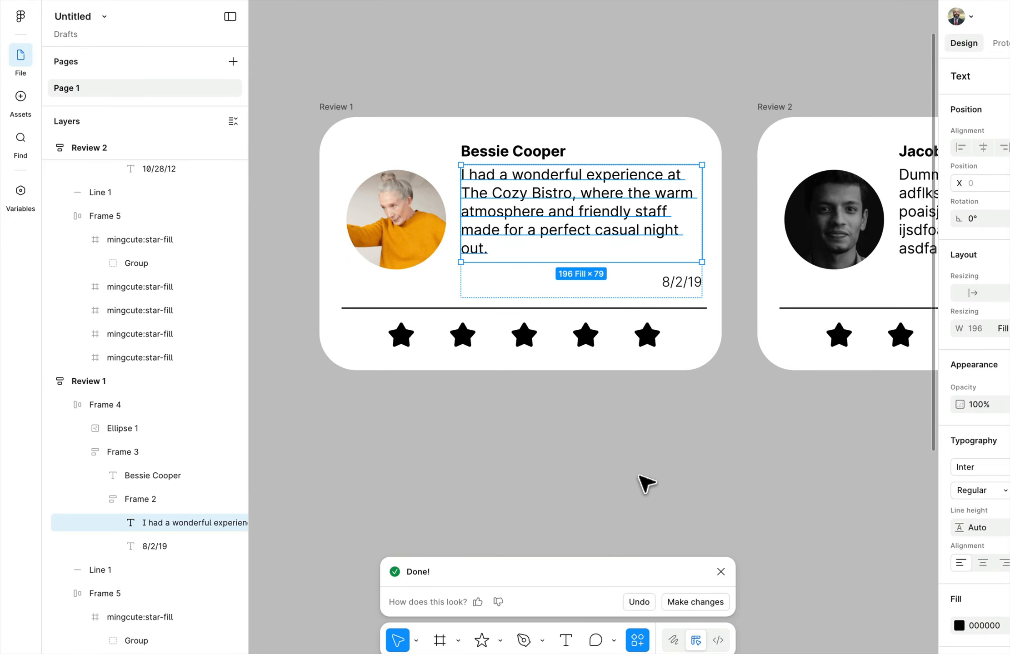
click(640, 437)
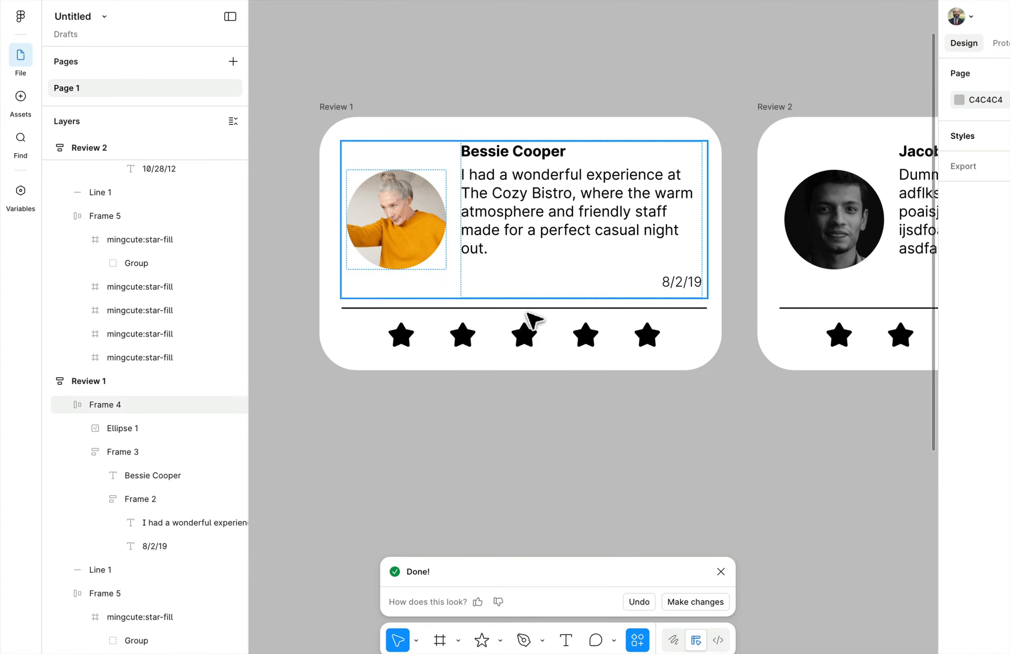
Rewrite the Review 1 text with AI, asking it to call the restaurant "Mr. Ivey's Place"
click(552, 226)
click(553, 226)
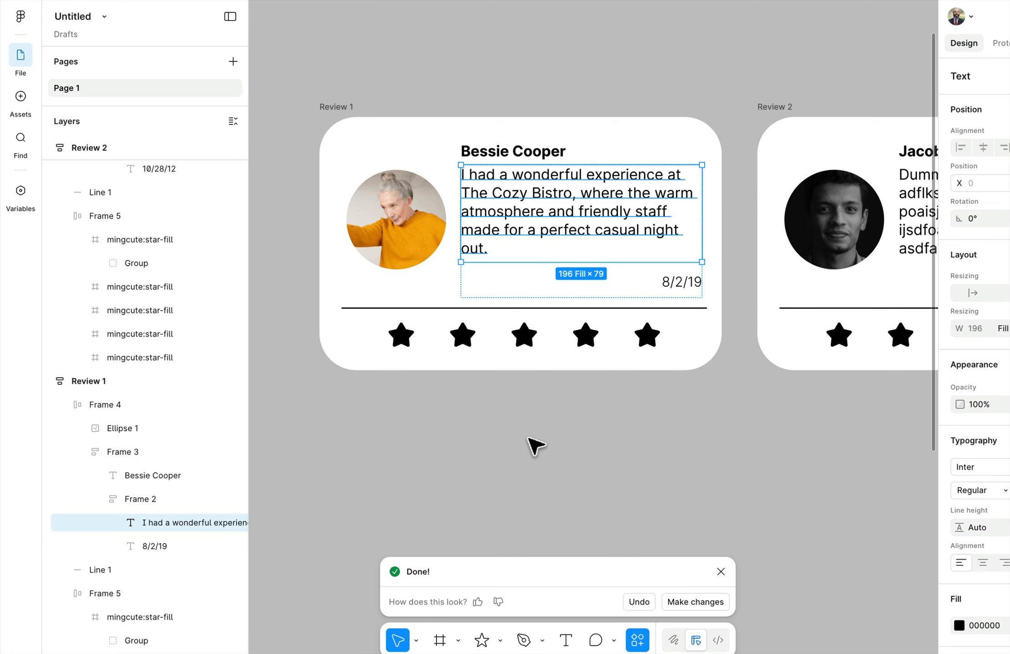
click(699, 605)
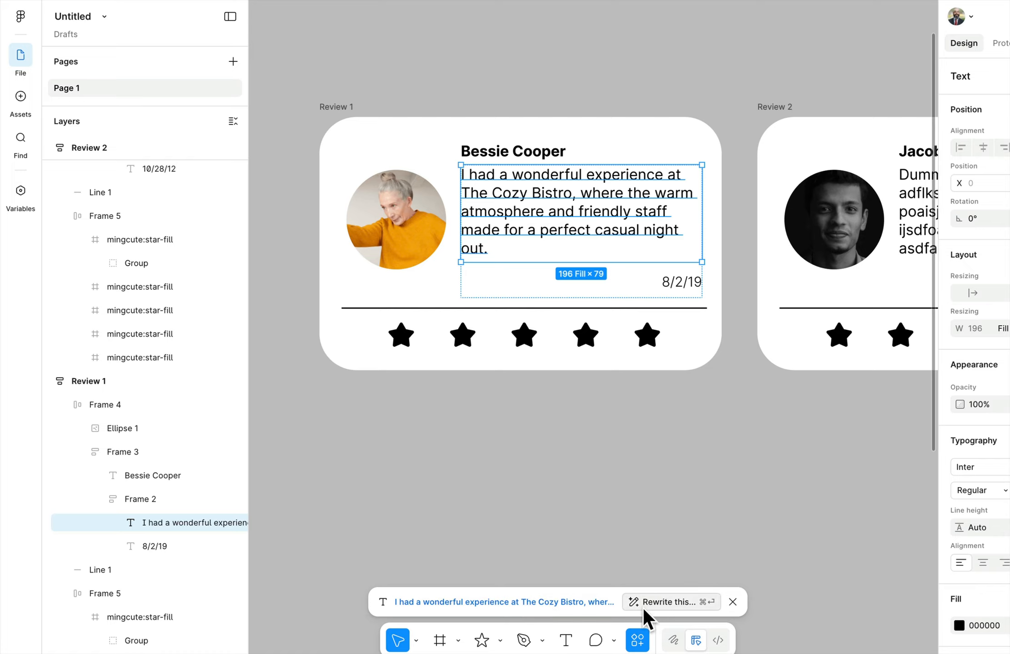
click(661, 599)
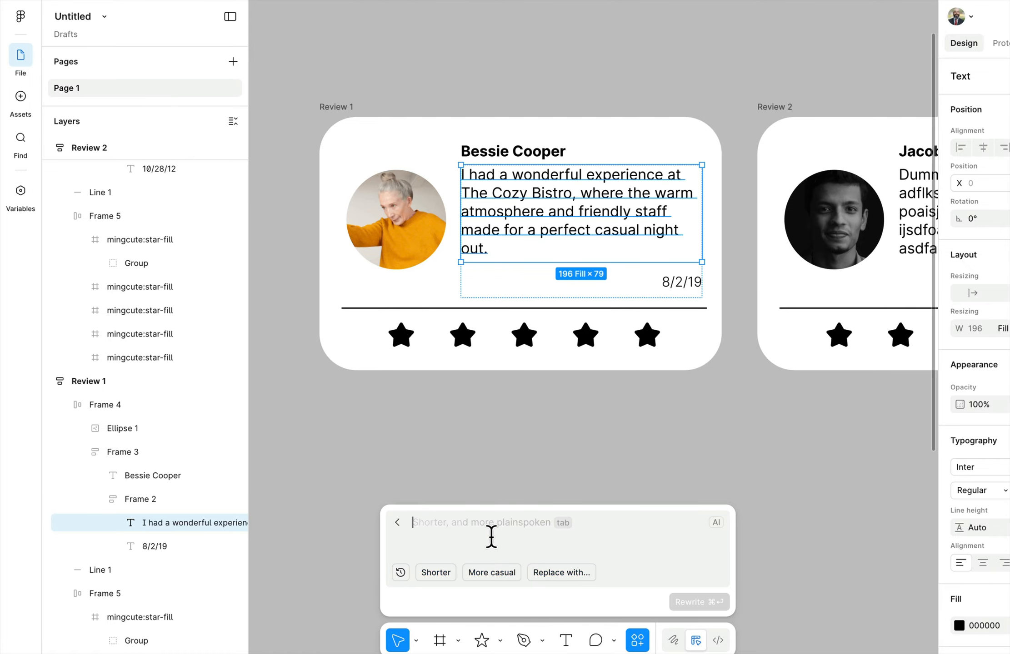
text(Mr. Ivey's Place)
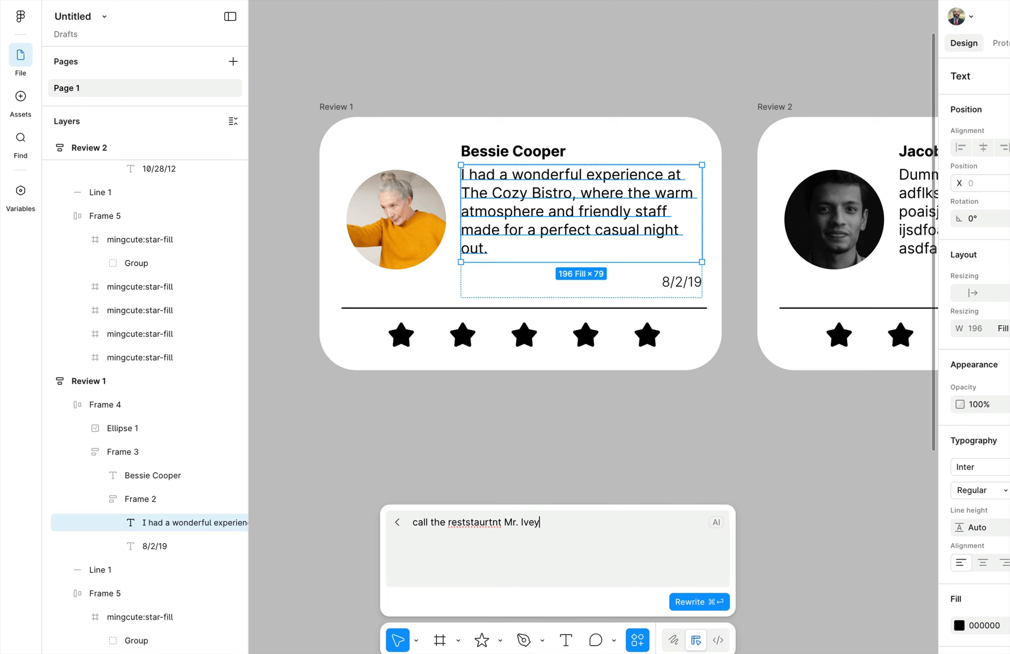
click(700, 603)
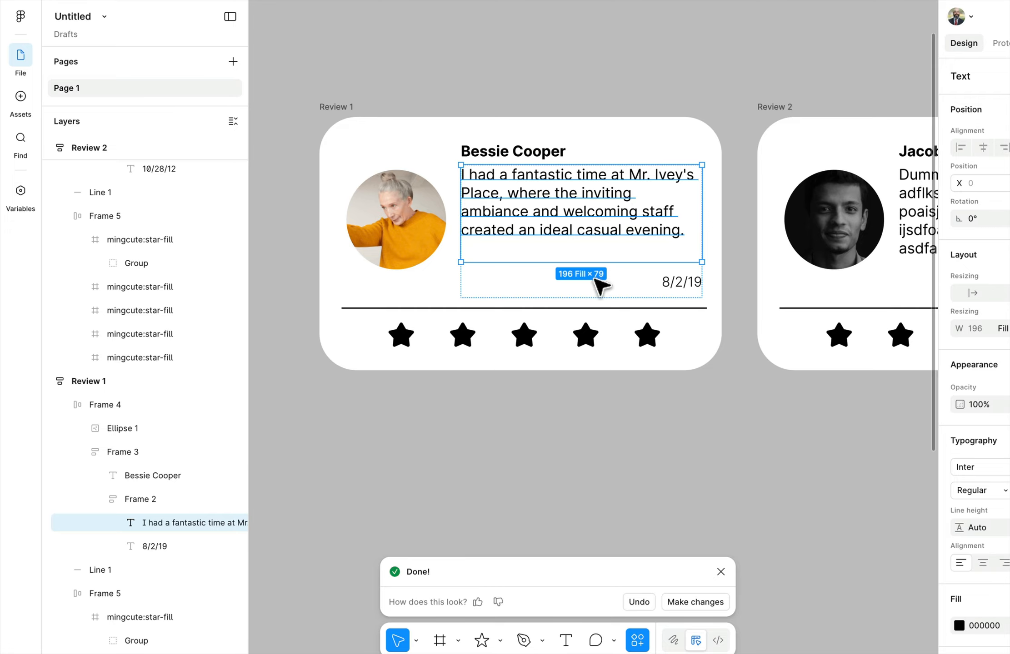
click(609, 449)
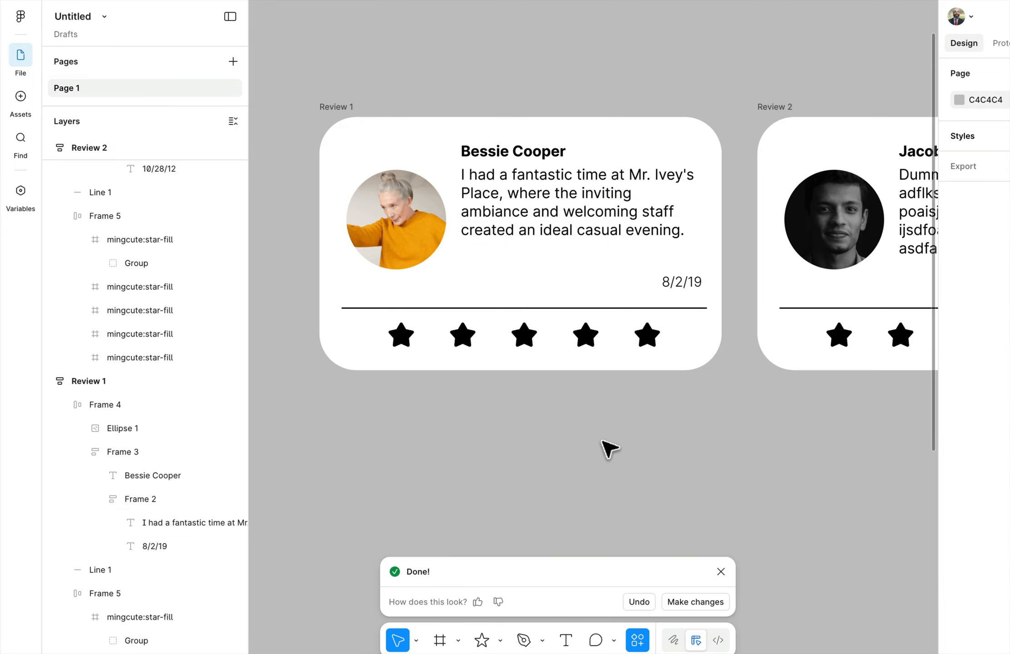
scroll(609, 449, right, 10)
scroll(604, 446, up, 2)
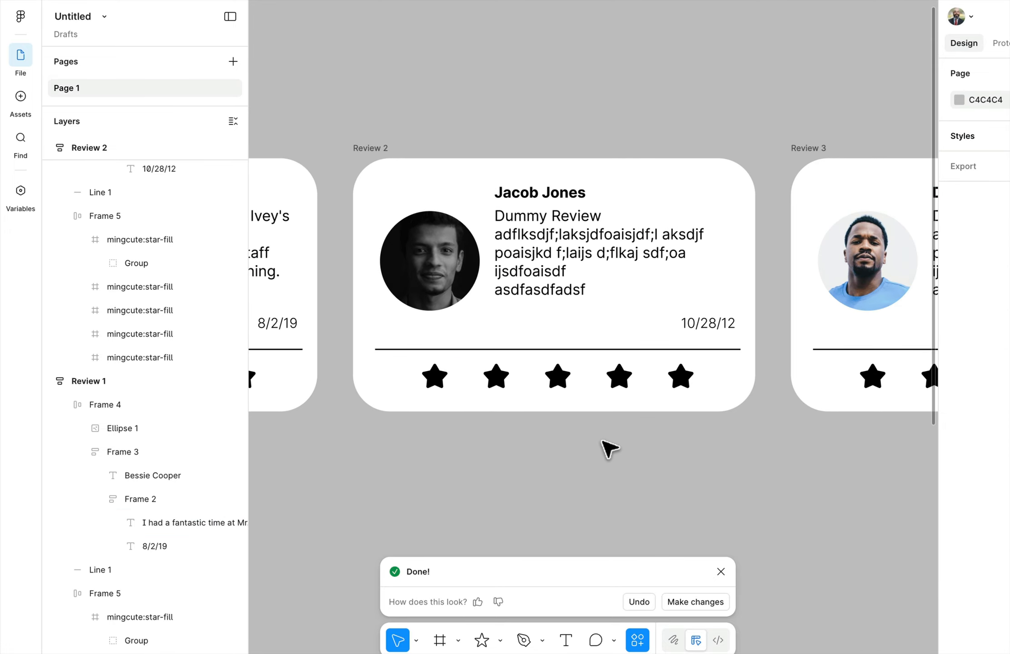
click(519, 237)
double_click(532, 244)
double_click(559, 254)
click(595, 148)
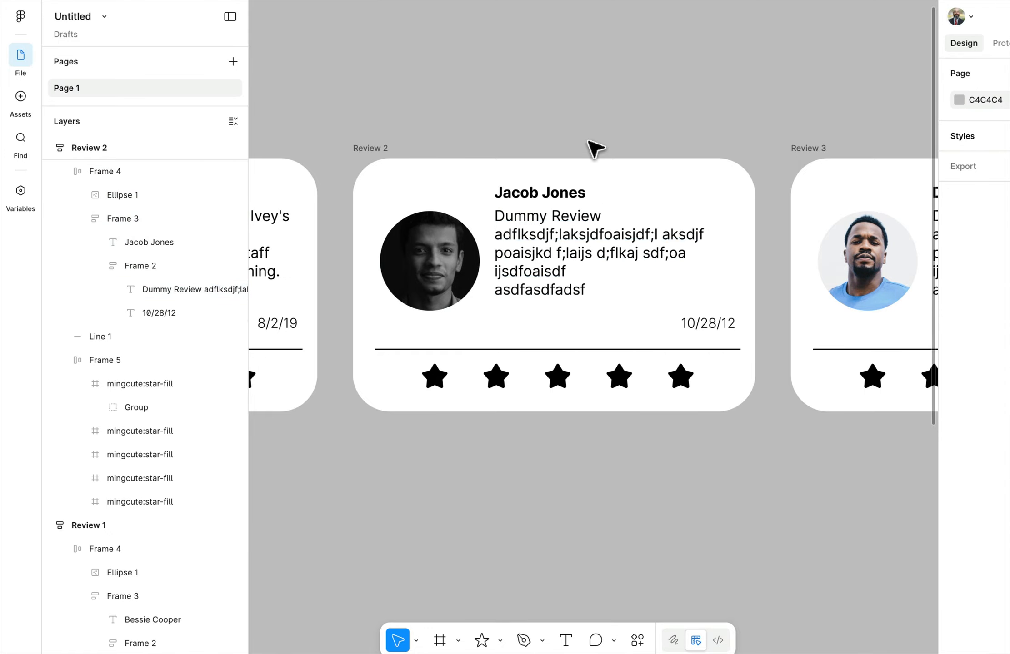
Select the frames holding the review text and date in the Review 2, Review 3, Review 4 and Review 5 cards together
scroll(593, 150, down, 5)
scroll(545, 182, right, 1)
click(491, 254)
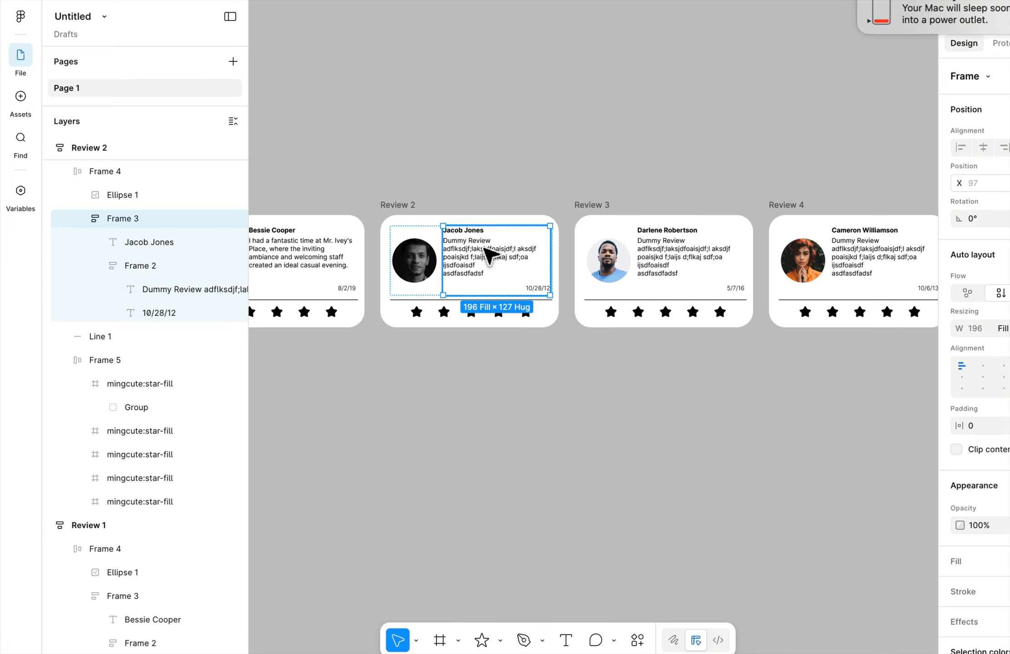
double_click(498, 261)
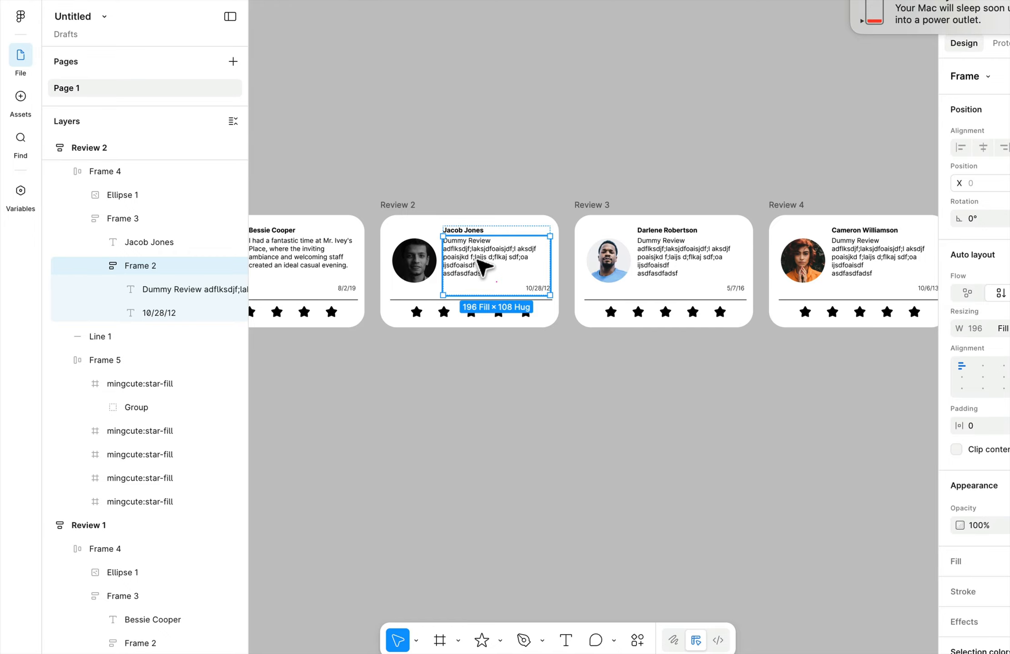
scroll(482, 268, right, 5)
scroll(483, 268, down, 1)
shift+click(504, 257)
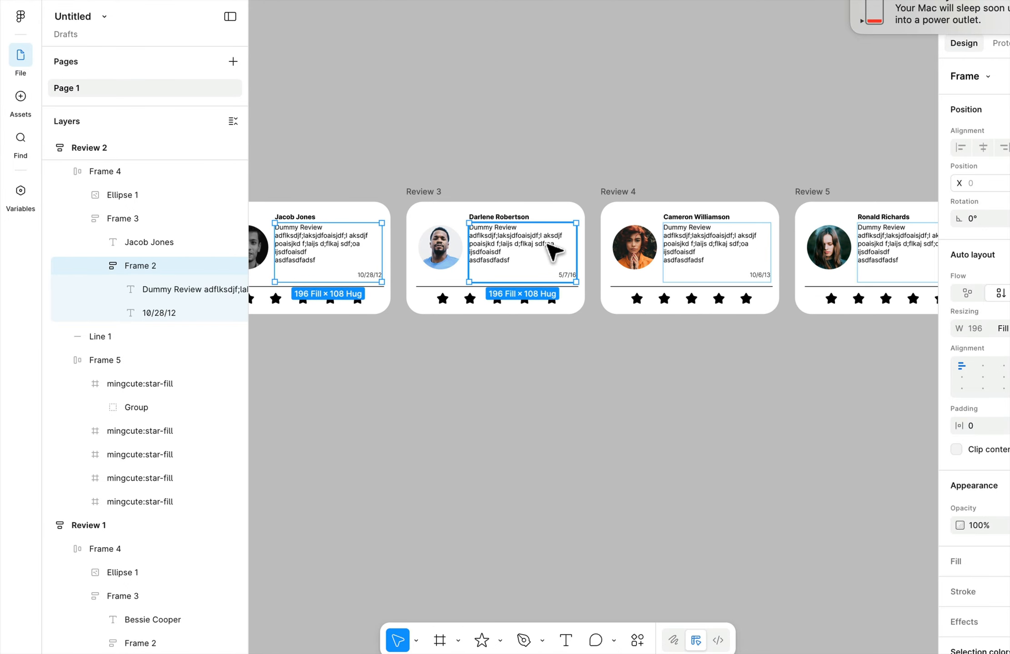
shift+click(709, 262)
scroll(707, 264, right, 3)
scroll(707, 264, up, 2)
scroll(702, 263, right, 2)
shift+click(778, 278)
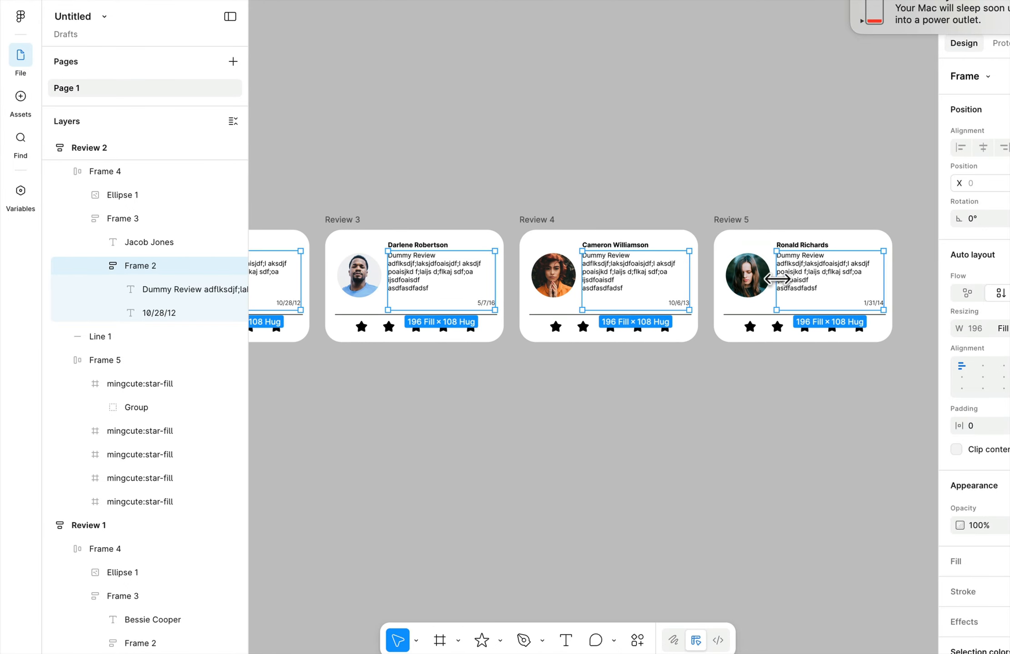
Rewrite the four selected text-and-date frames with the AI prompt "one sentence review of Mr. Iveys Place" and clear the selection
click(637, 640)
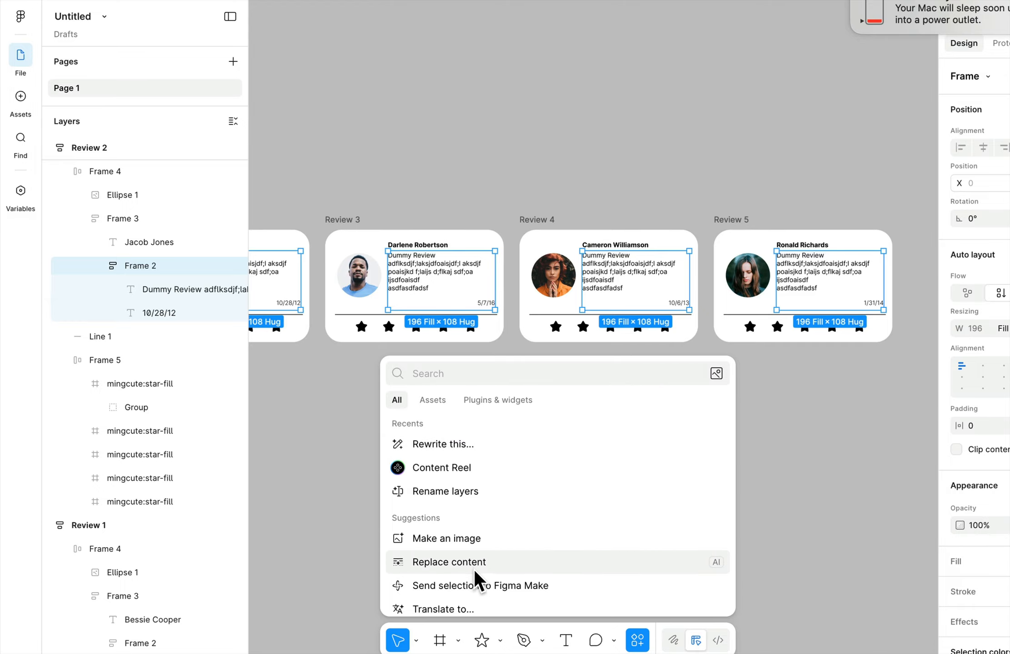
scroll(474, 577, down, 1)
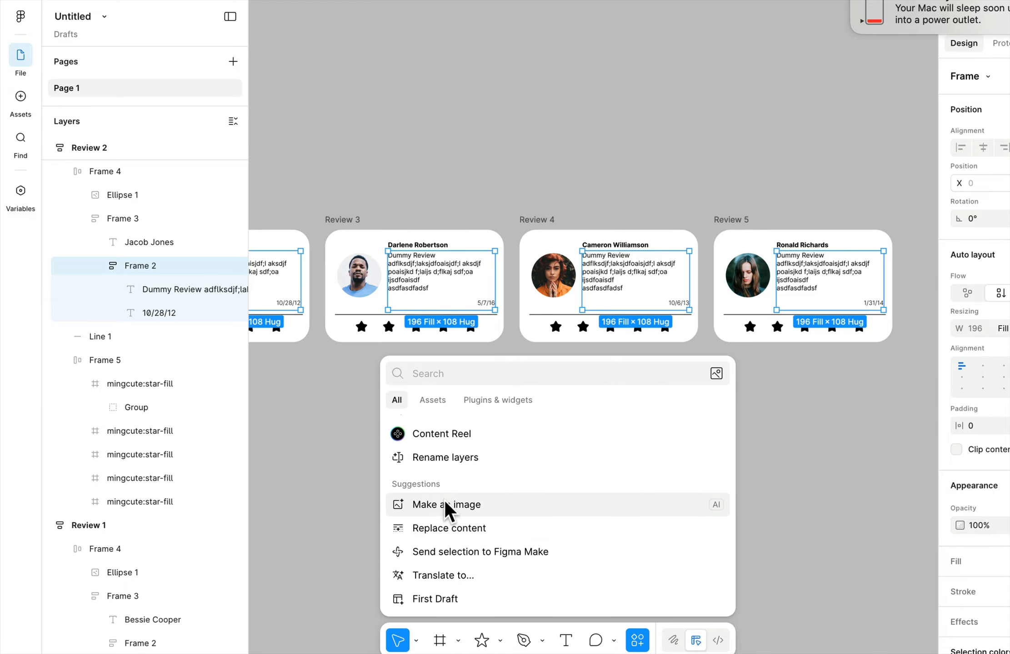
scroll(452, 514, up, 2)
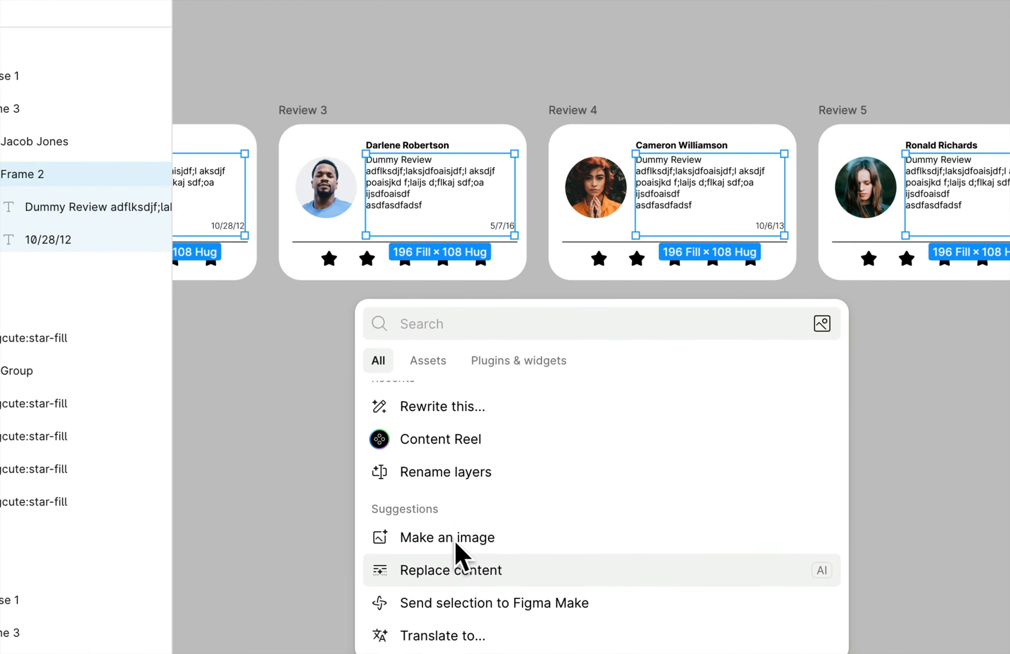
click(445, 435)
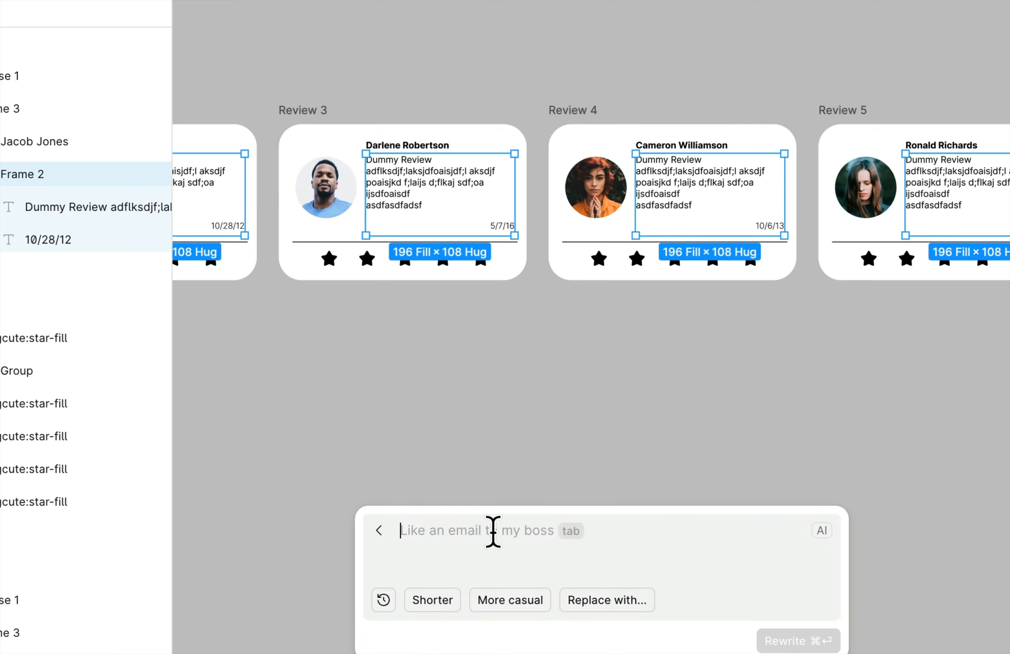
text(one)
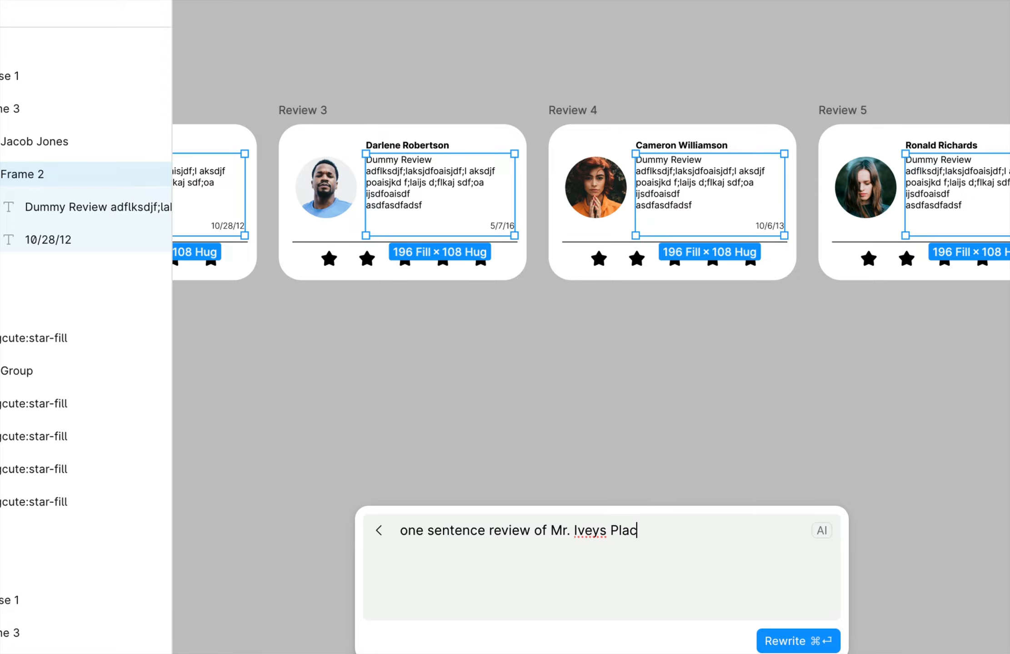
text(sentence review of Mr. Iveys Place)
click(772, 643)
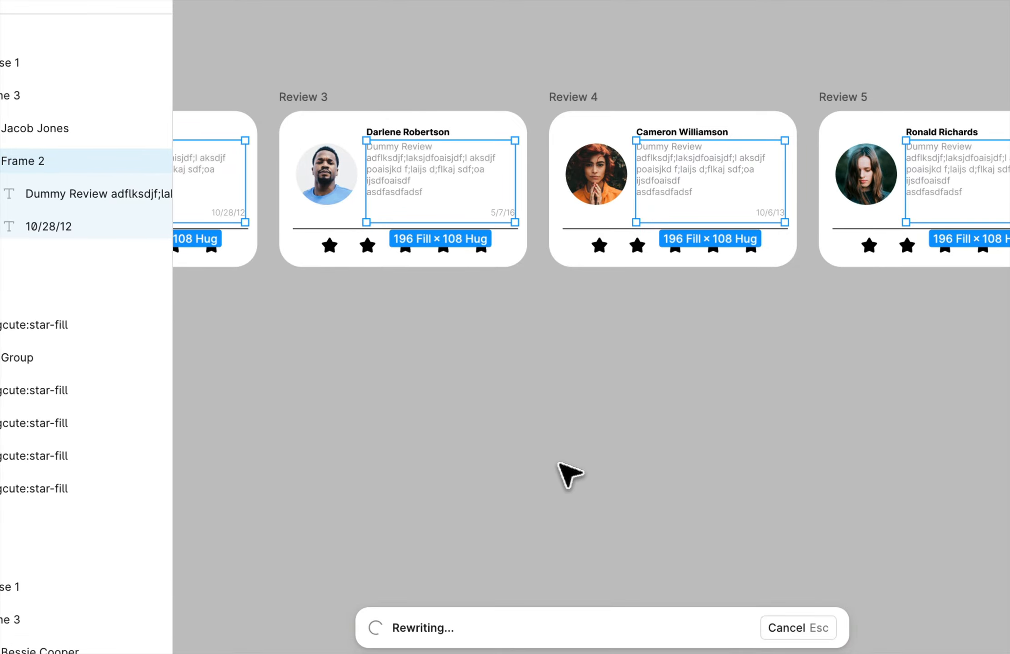
scroll(570, 475, down, 5)
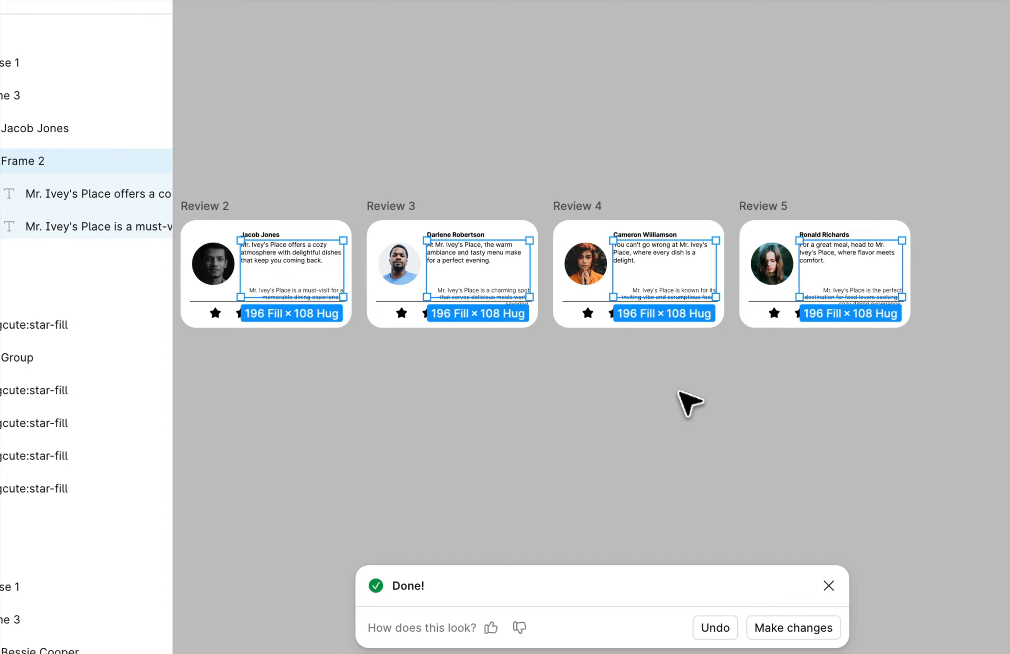
click(687, 404)
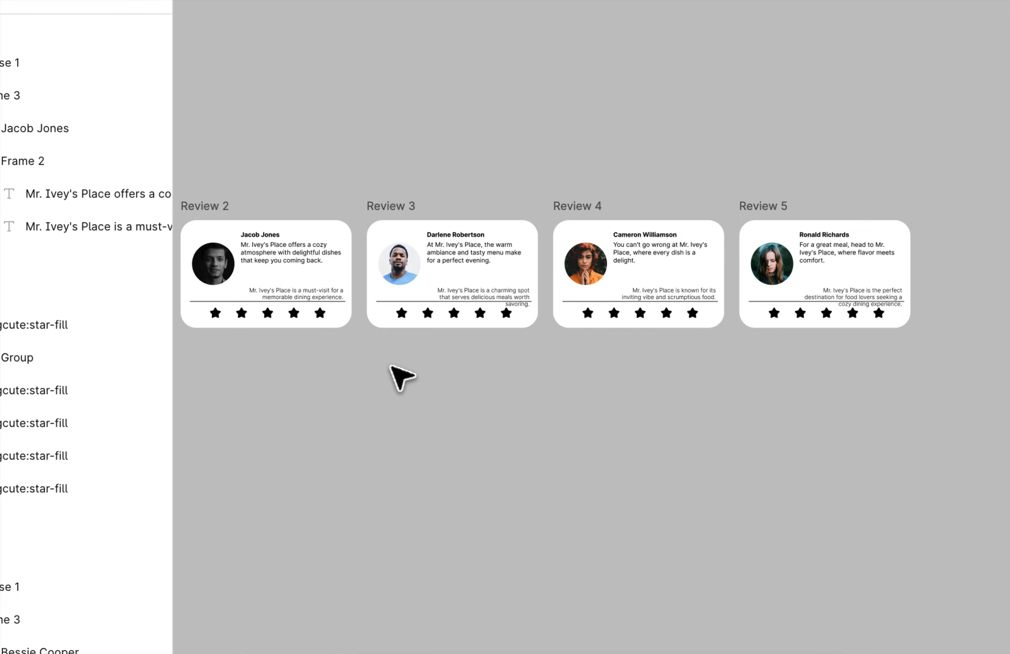
Undo the AI rewrite of the texts and dates in the Review 2 to Review 5 cards
key(ctrl+z)
key(ctrl+z)
click(427, 379)
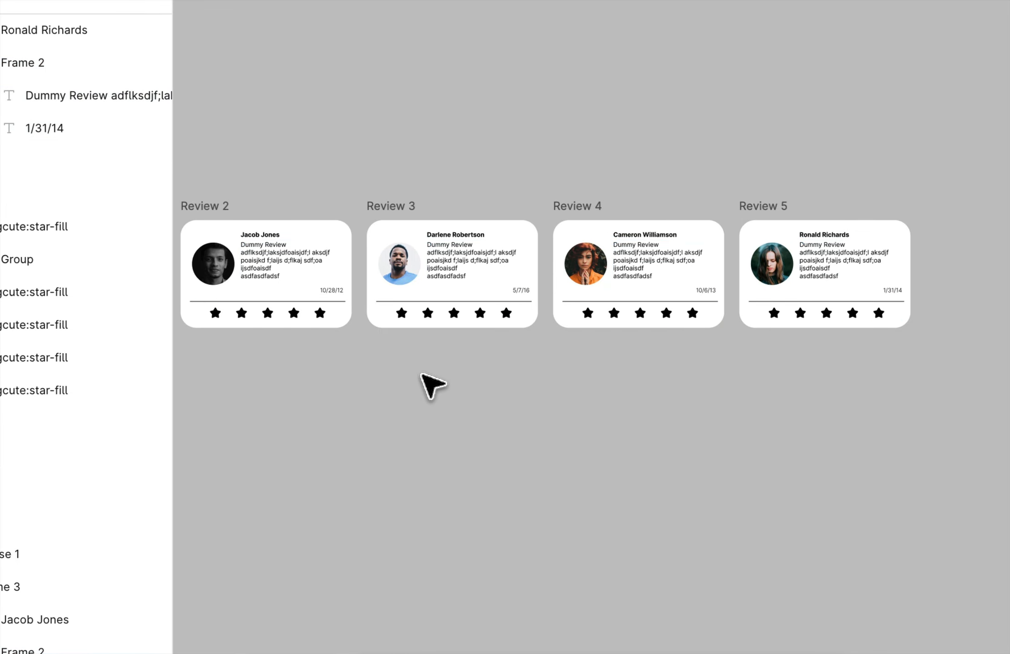
Select all of the dummy review text in the Review 2 card and rewrite it with the AI prompt "one sentence review of Mr. Iveys Place"
scroll(349, 338, left, 4)
click(475, 300)
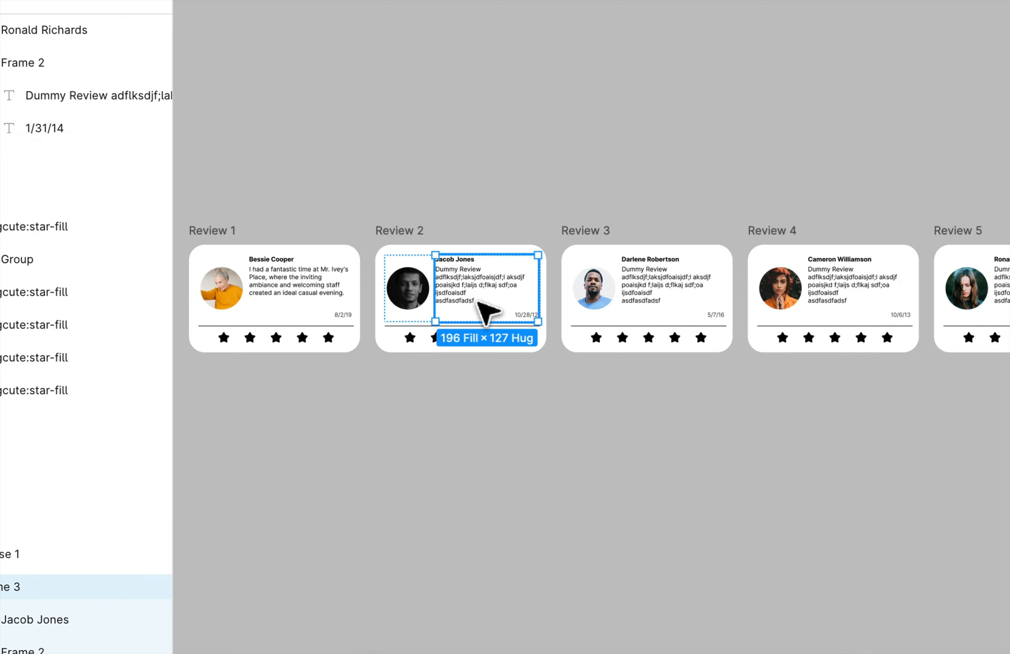
double_click(473, 277)
double_click(474, 279)
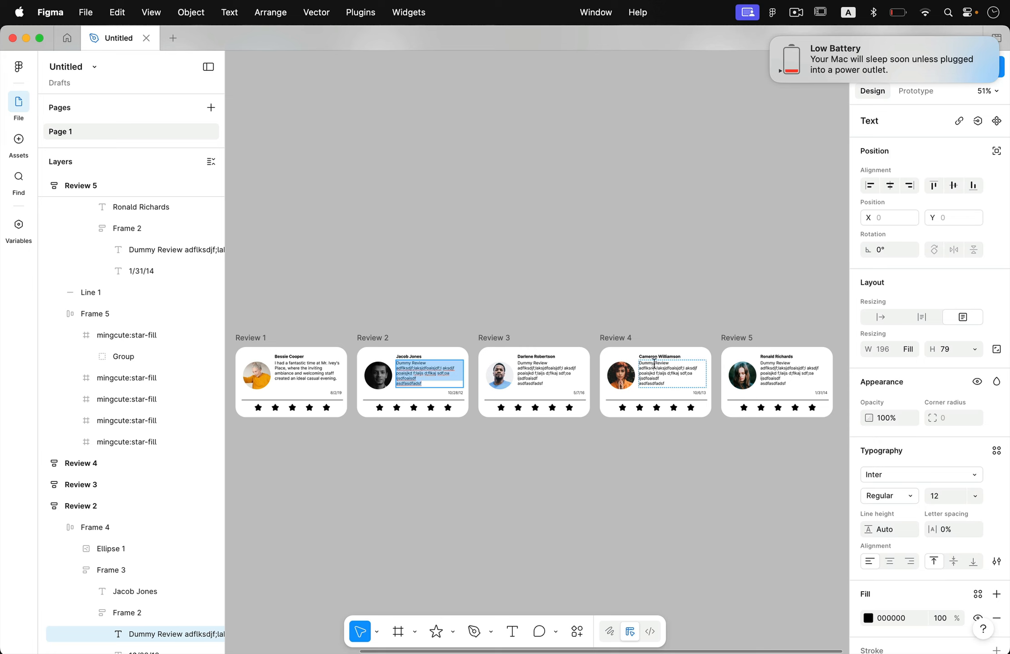
scroll(591, 449, down, 3)
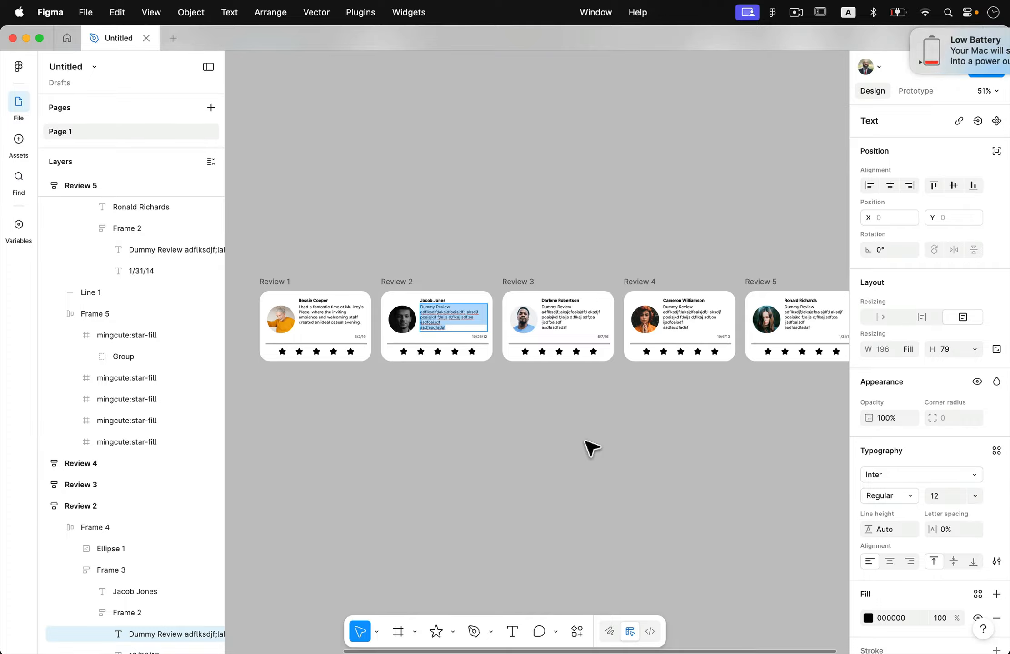
key(XF86MonBrightnessUp)
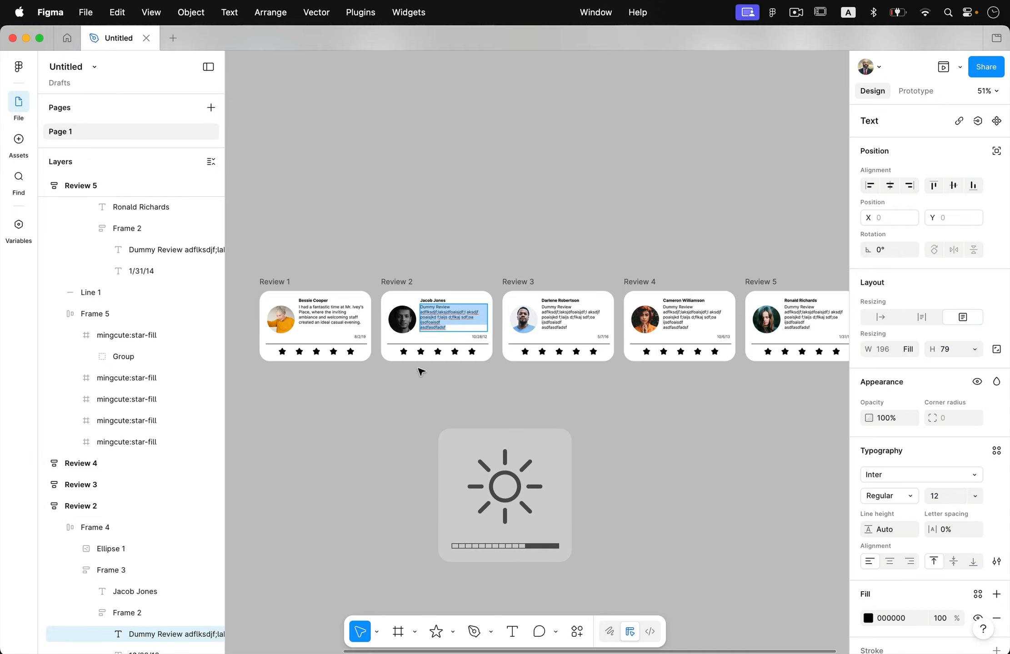
scroll(420, 372, up, 5)
click(582, 638)
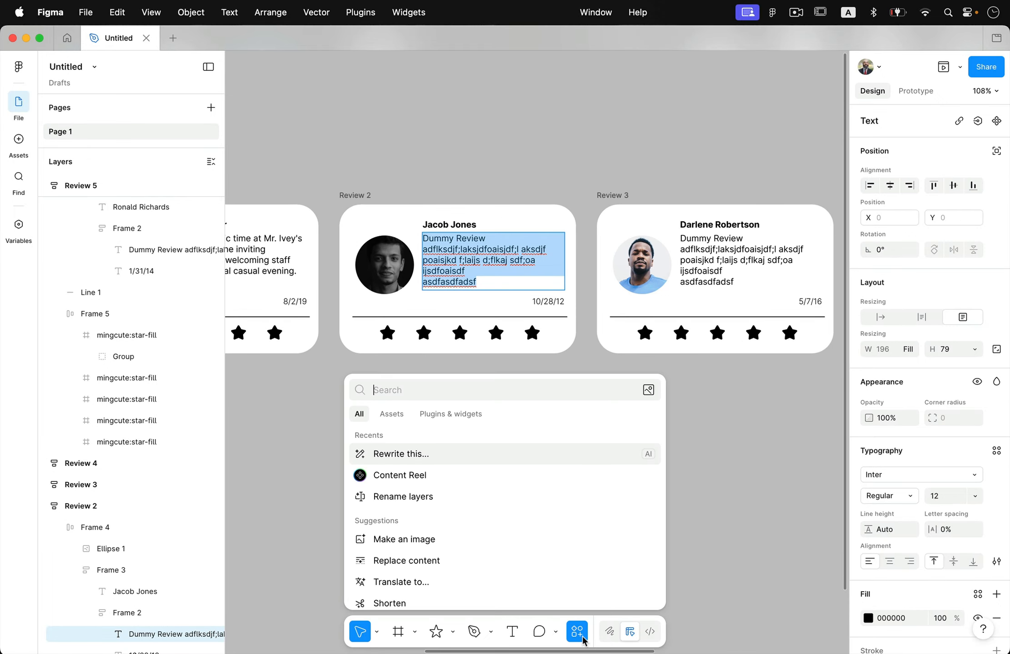
click(442, 457)
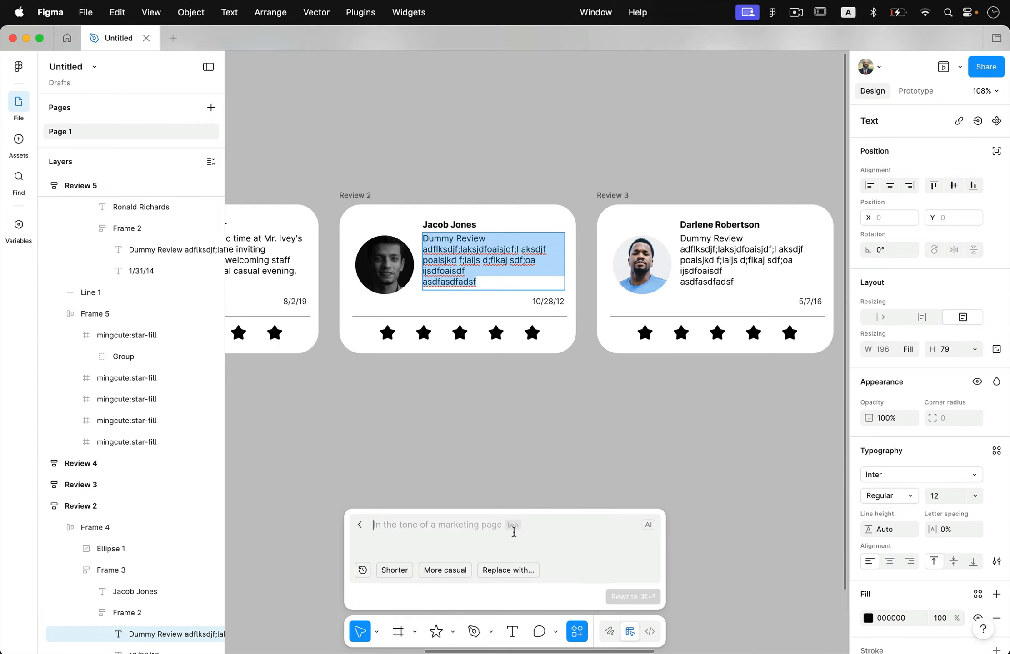
text(on)
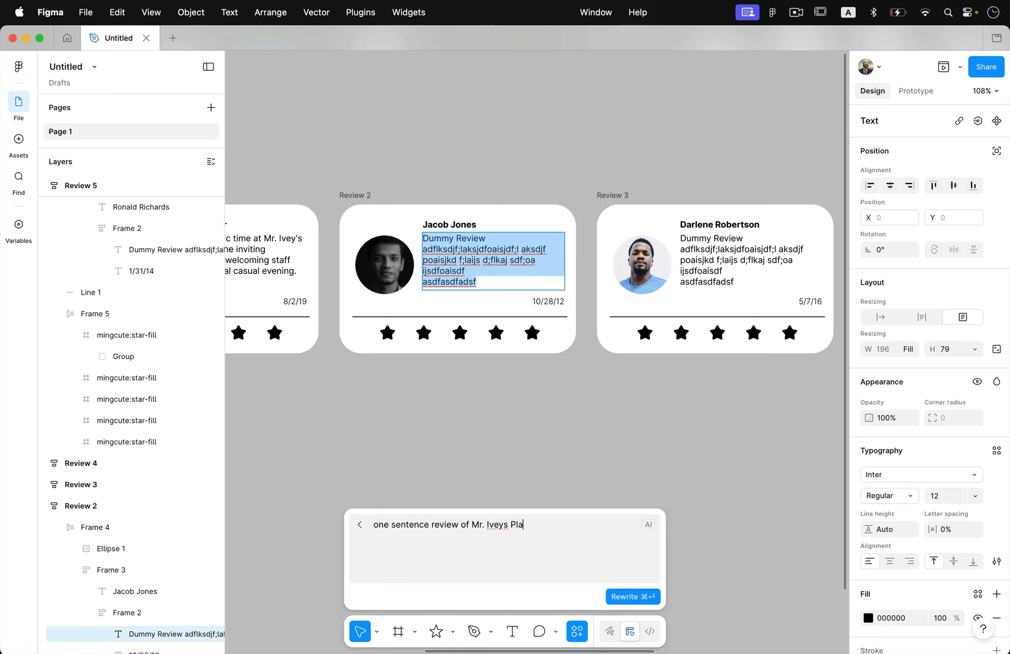
click(640, 597)
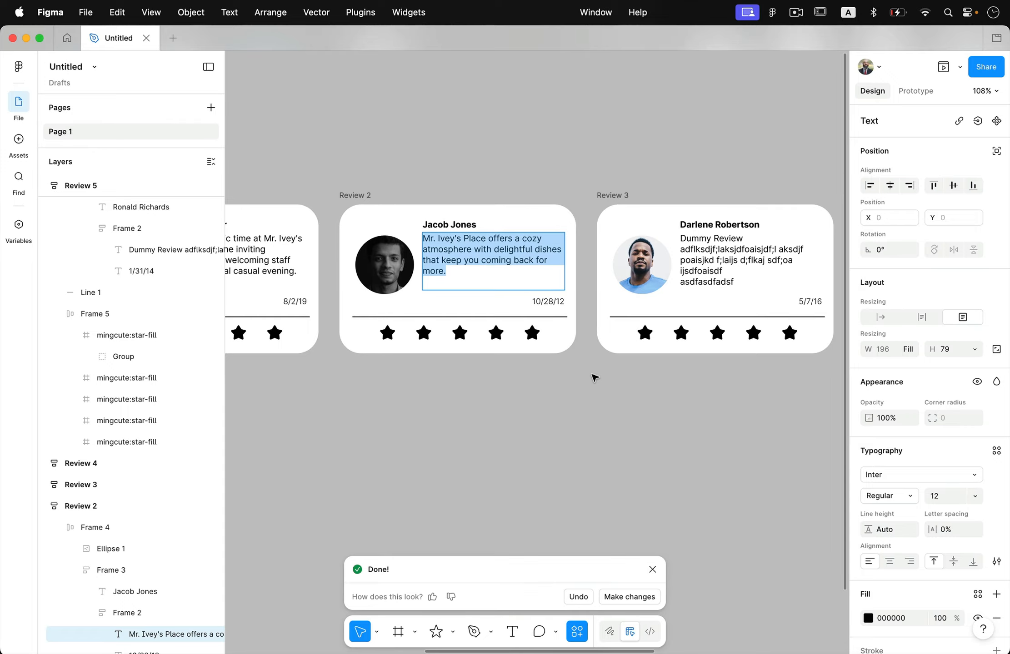
Rewrite the dummy review text in the Review 3 card with AI, leaving its date out of the selection
click(778, 267)
scroll(717, 477, right, 5)
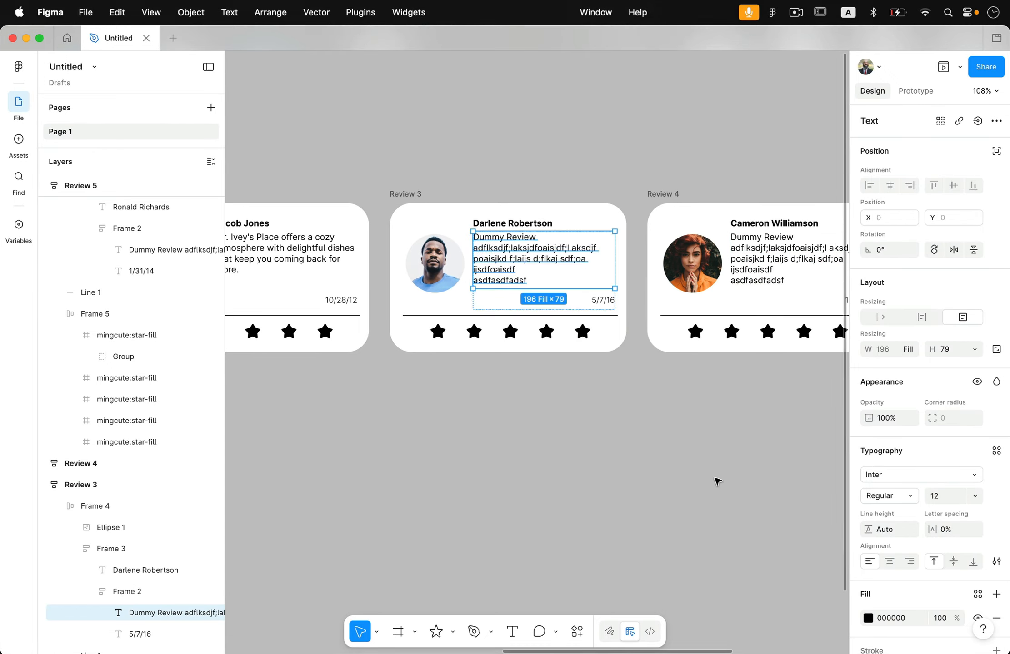
click(633, 596)
Rewrite the dummy review texts in the Review 4 and Review 5 cards with AI, one card at a time
scroll(566, 288, right, 5)
double_click(577, 236)
click(577, 632)
click(441, 454)
click(633, 597)
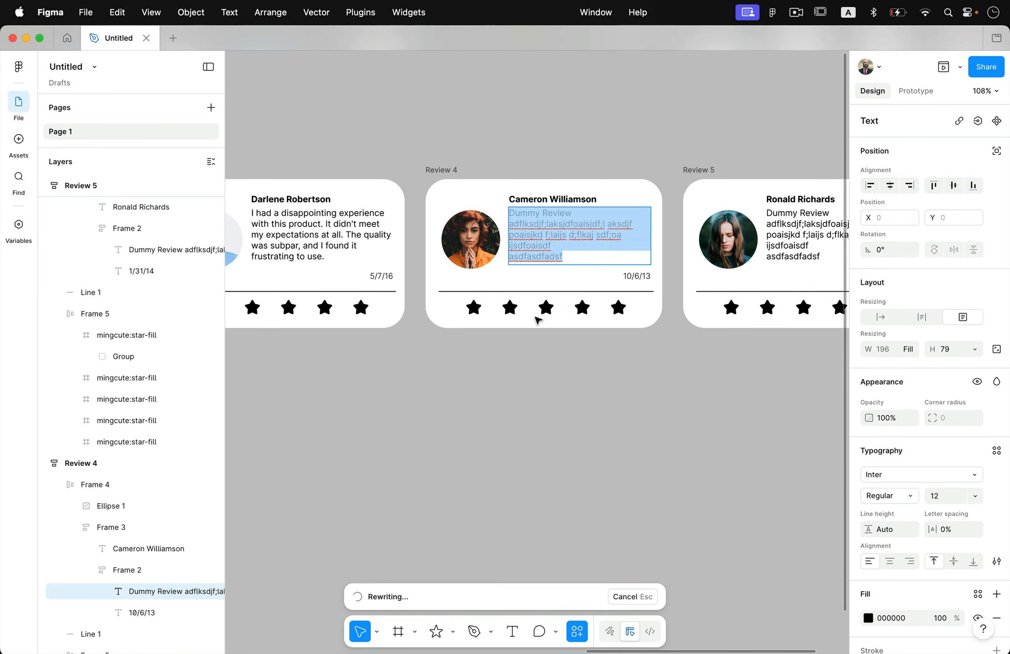
double_click(673, 233)
click(441, 455)
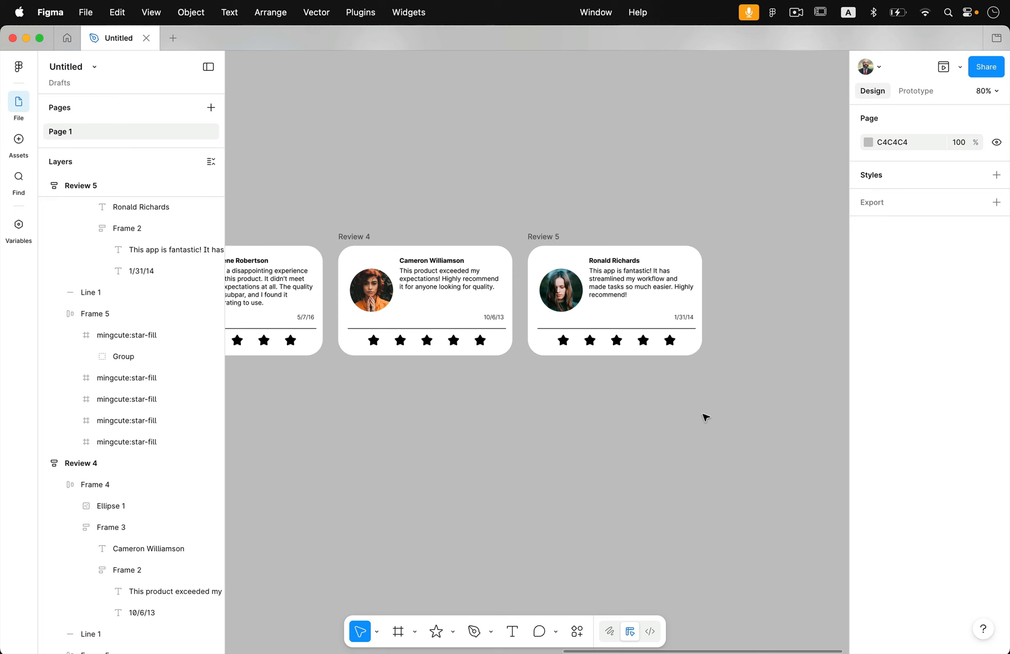
Delete the last two stars from the rating row of the Review 5 card
click(670, 342)
click(671, 342)
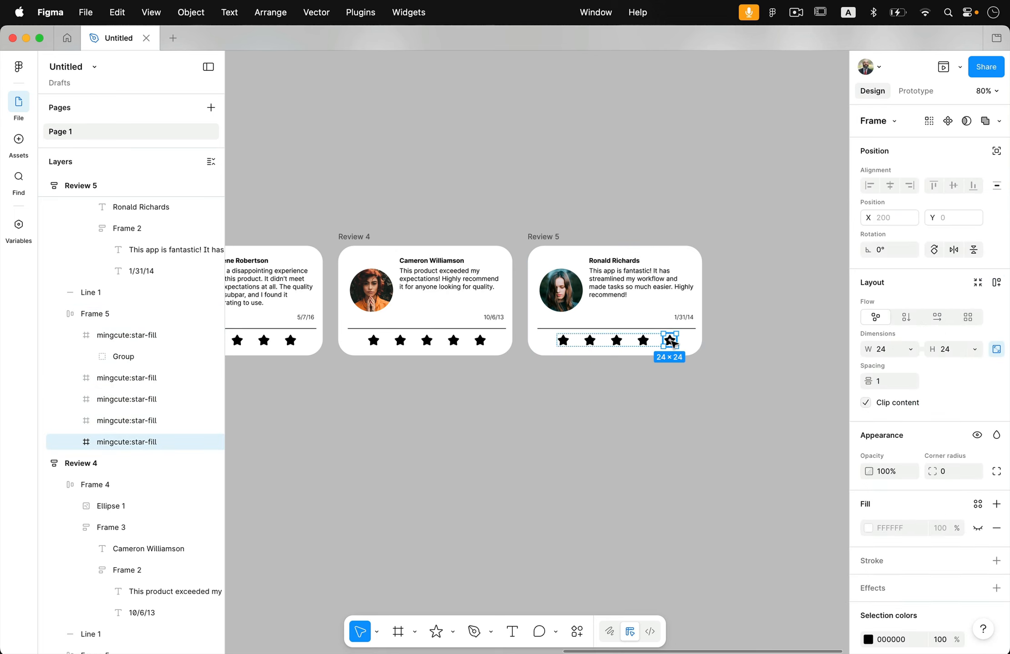
key(Delete)
click(644, 342)
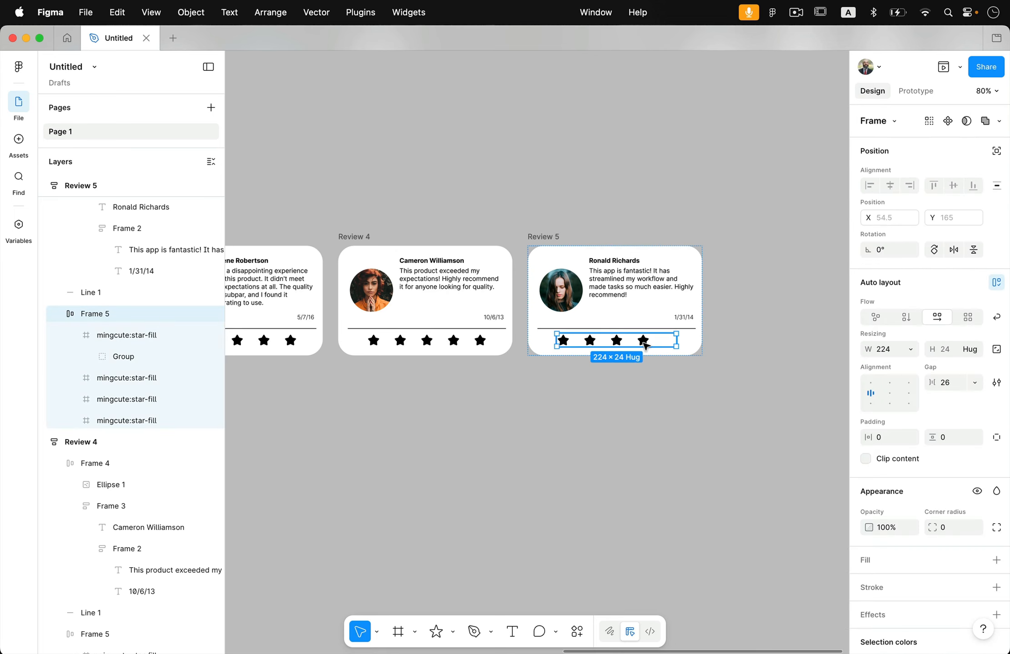
click(645, 343)
key(Delete)
scroll(670, 390, left, 5)
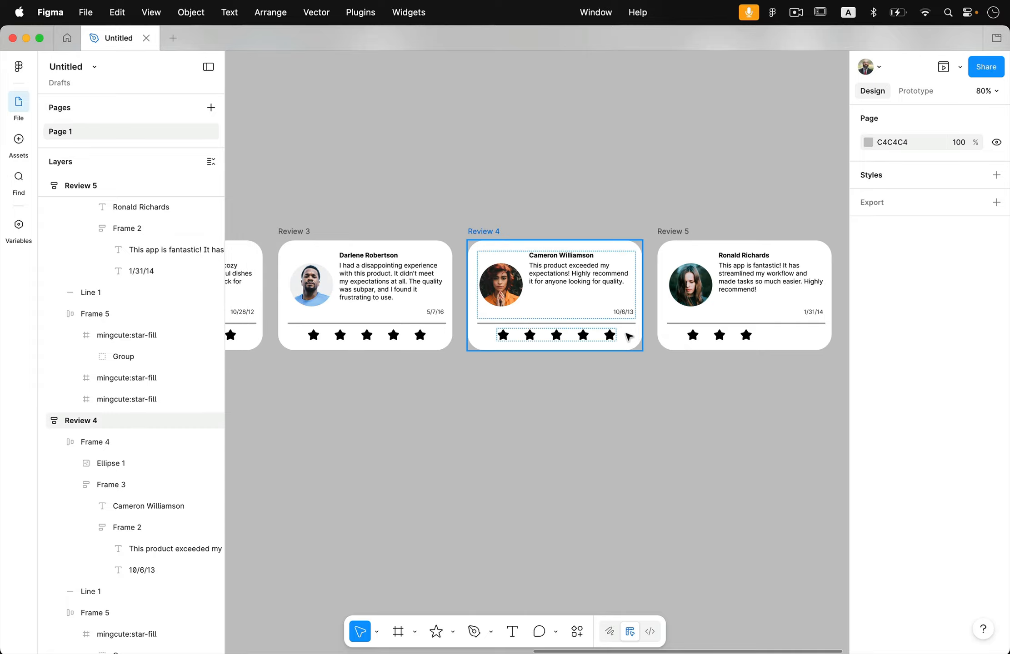
Delete the last three stars from the rating row of the Review 3 card, leaving two
scroll(611, 344, left, 5)
click(625, 343)
click(625, 344)
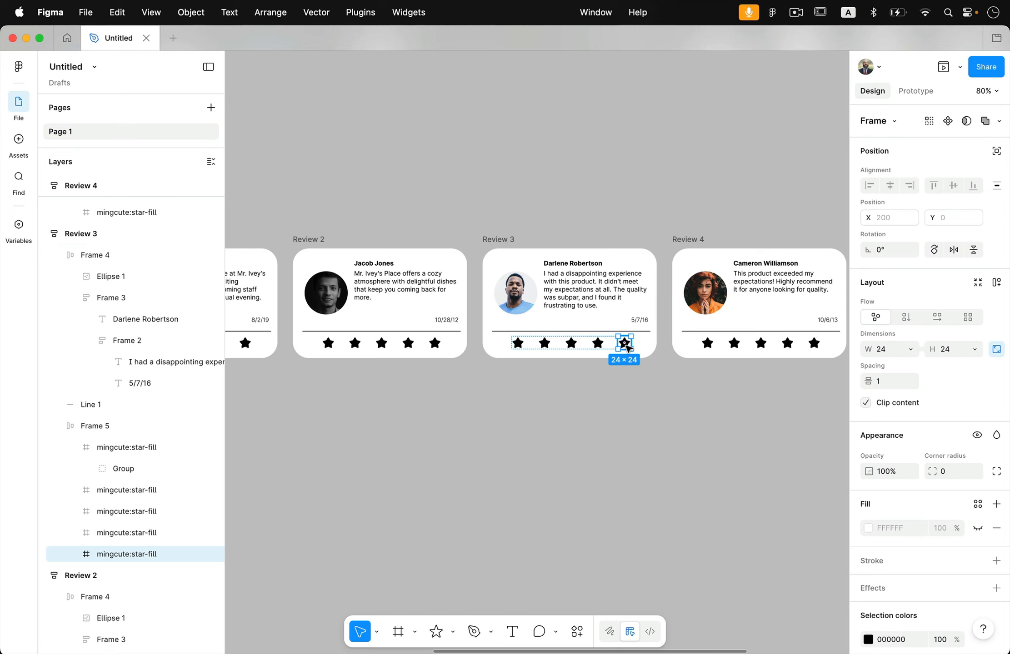
key(Delete)
click(601, 347)
key(Delete)
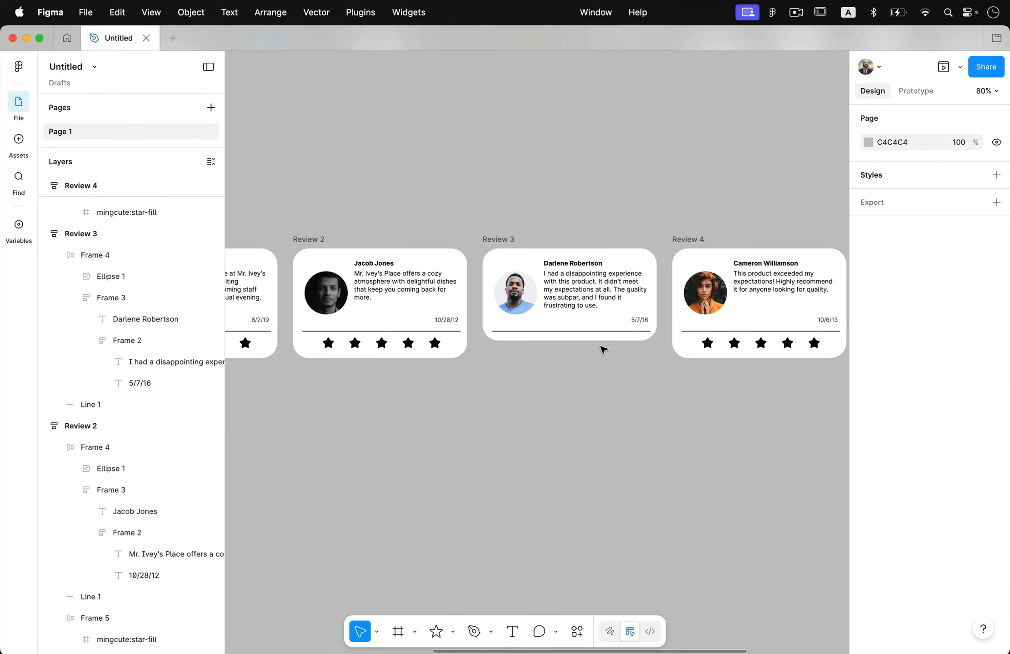
key(super+z)
click(601, 347)
key(Delete)
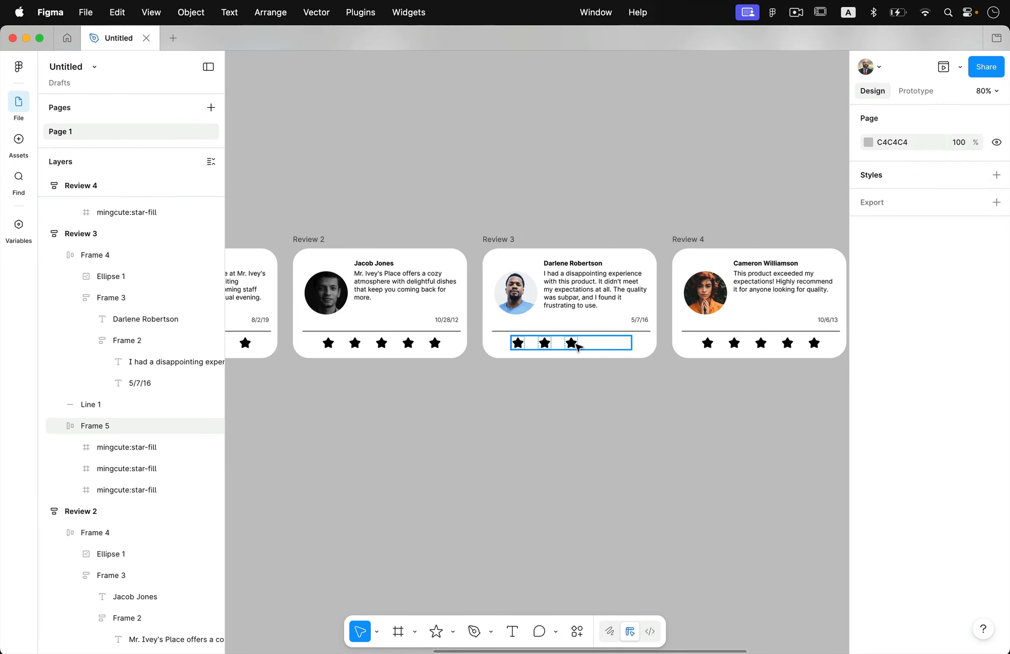
click(574, 344)
key(Delete)
Delete the last star from the rating row of the Review 2 card
scroll(581, 348, left, 2)
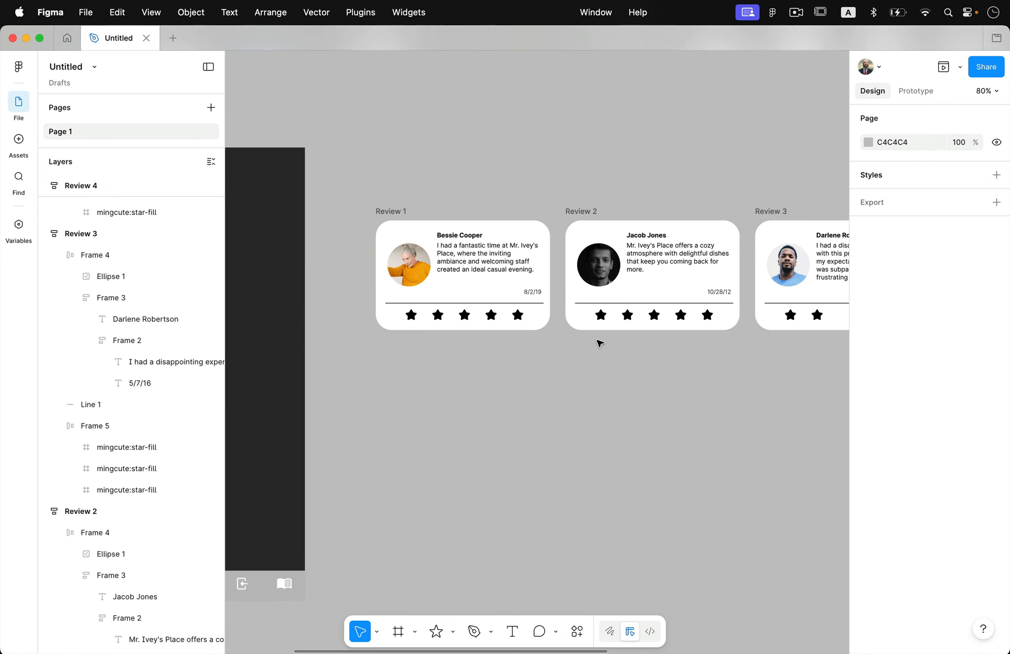
click(707, 317)
click(707, 317)
key(Delete)
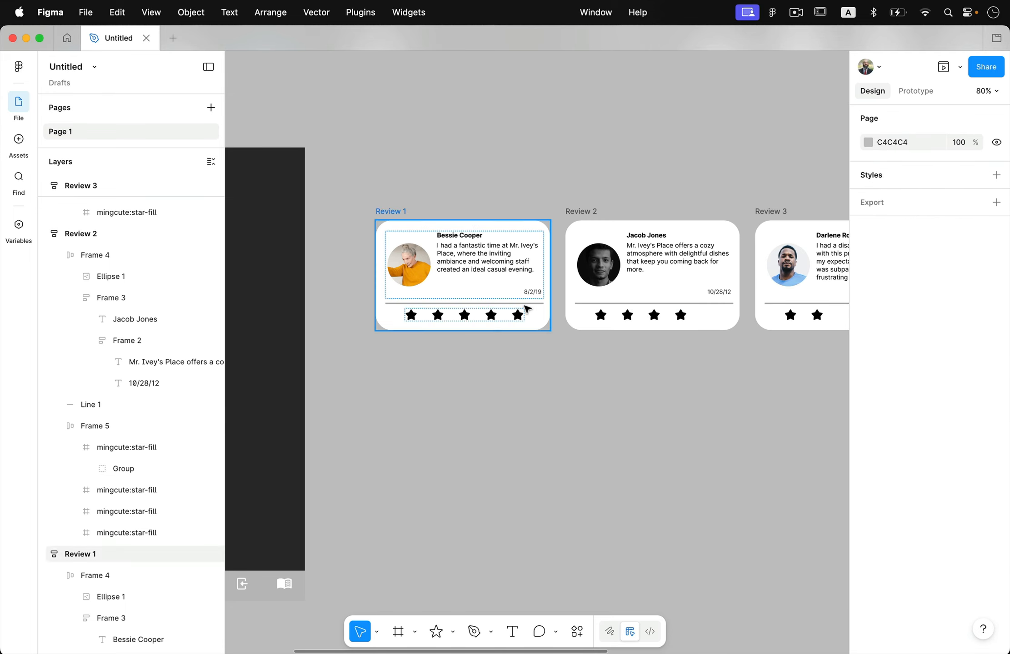
Look over the row of five review cards and the iPhone 16 - 1 frame beside it
scroll(546, 403, down, 5)
scroll(546, 403, right, 3)
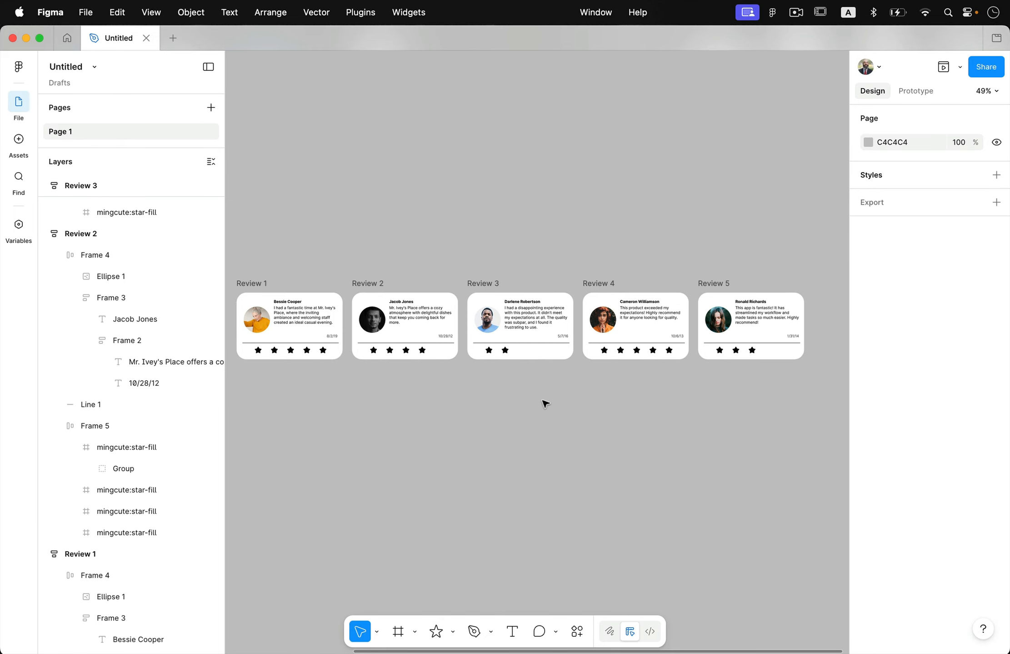
scroll(545, 401, left, 3)
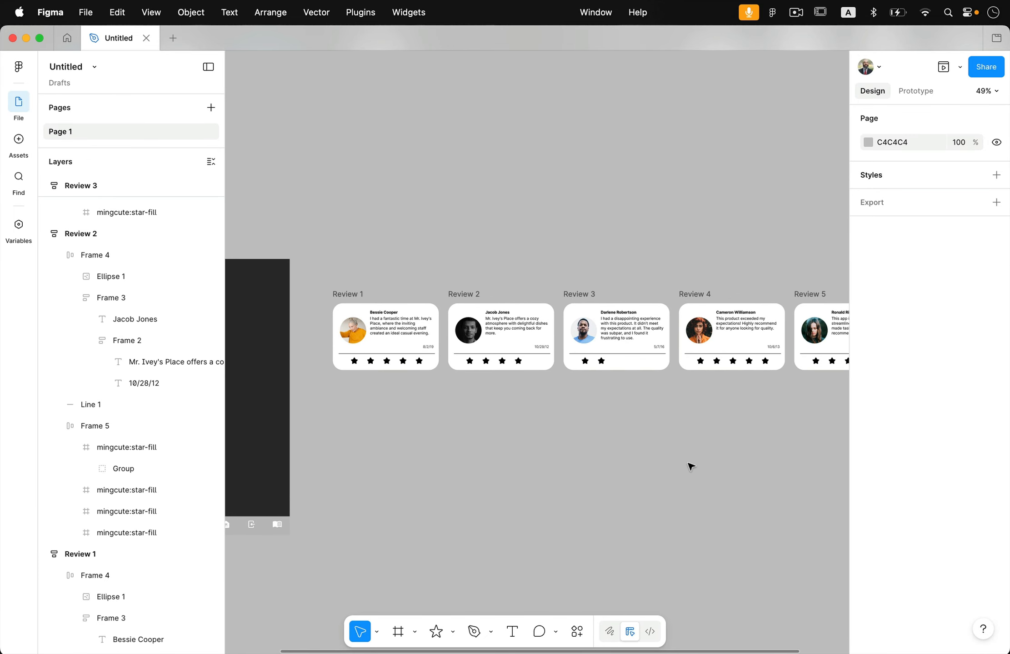
scroll(691, 467, down, 1)
scroll(690, 467, right, 2)
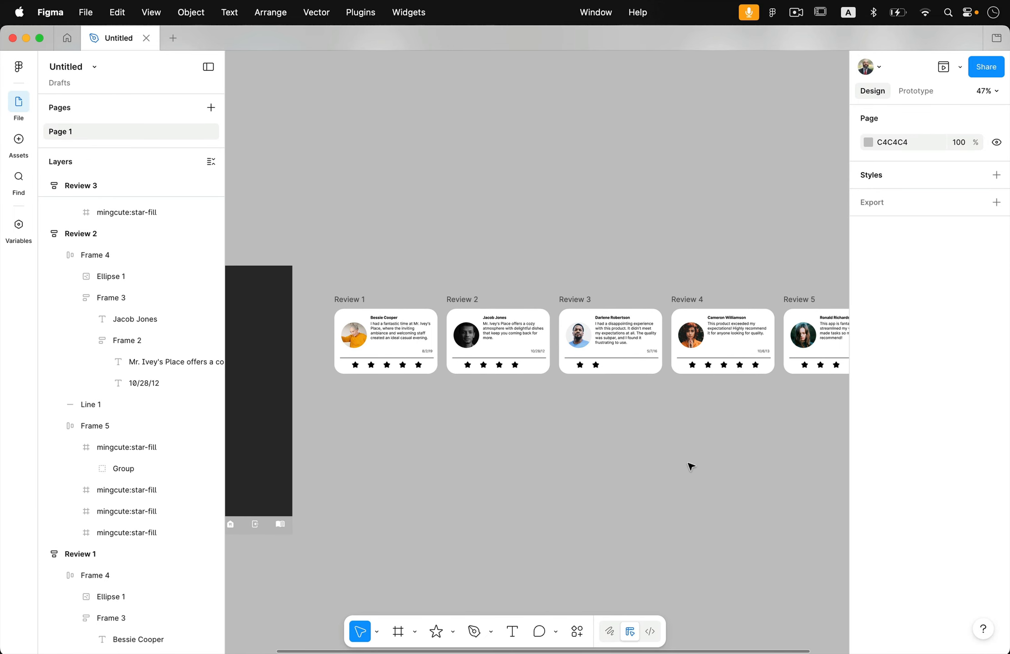
scroll(691, 467, right, 5)
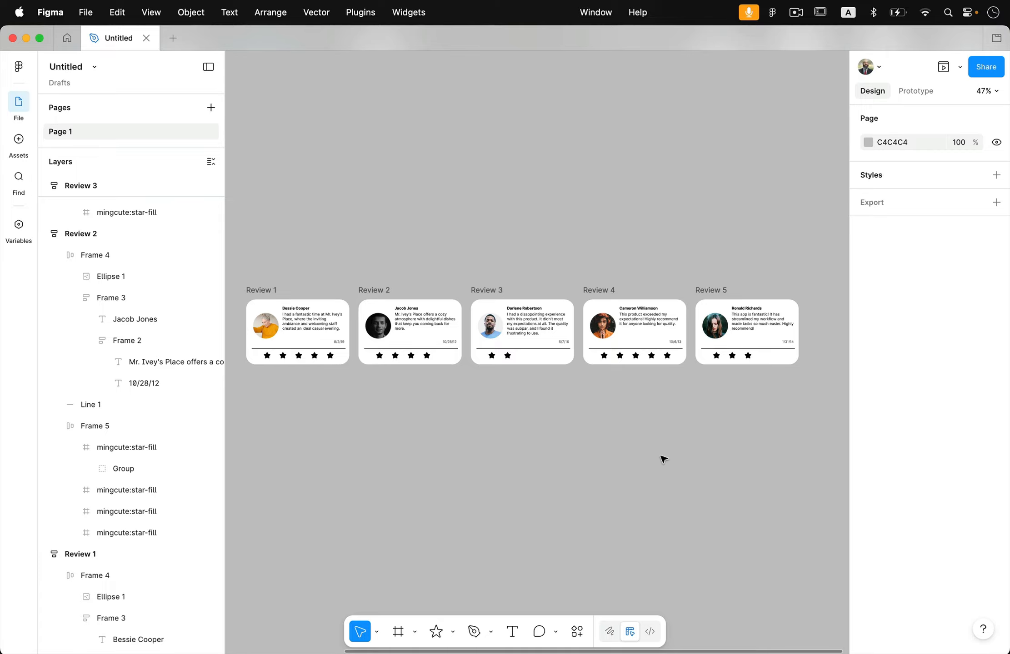
scroll(656, 376, left, 20)
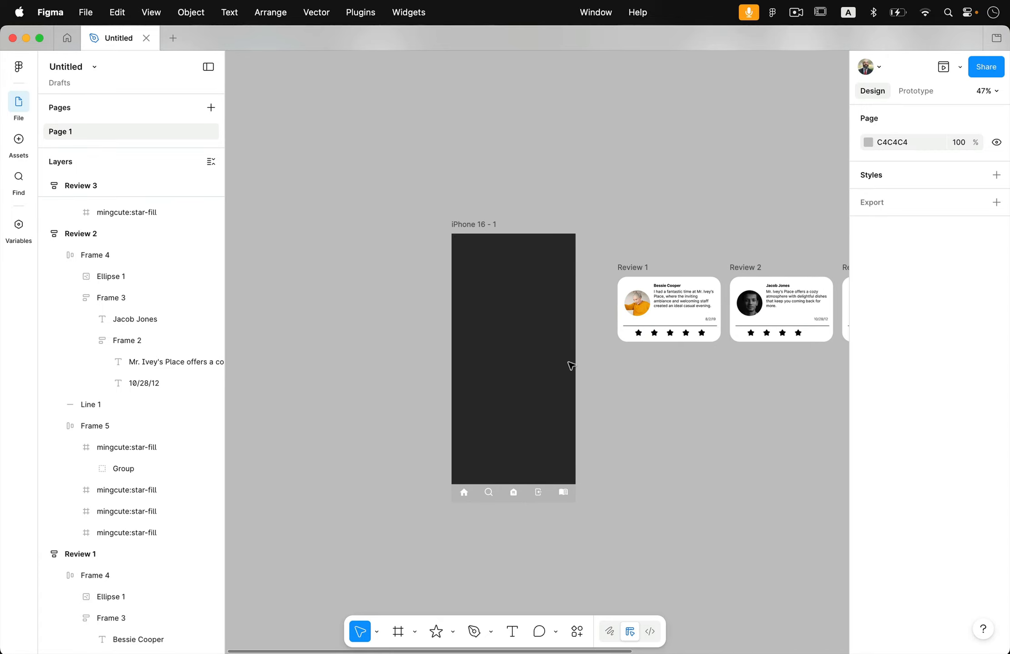
scroll(638, 363, right, 18)
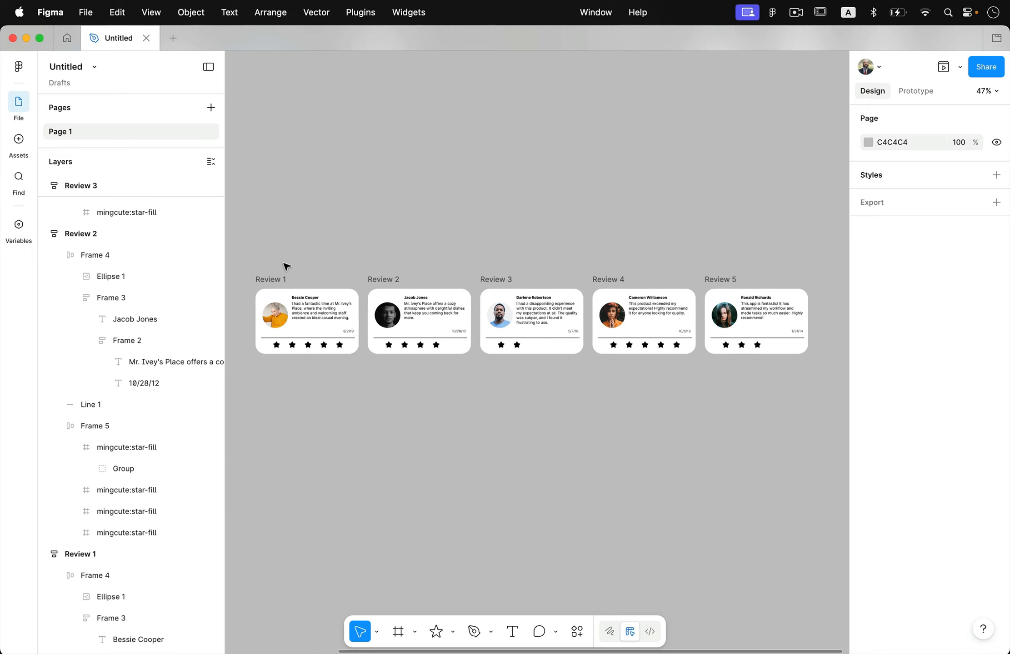
Wrap all five review cards together in one frame and name it "Side Scoll Reviews"
drag(251, 249, 828, 427)
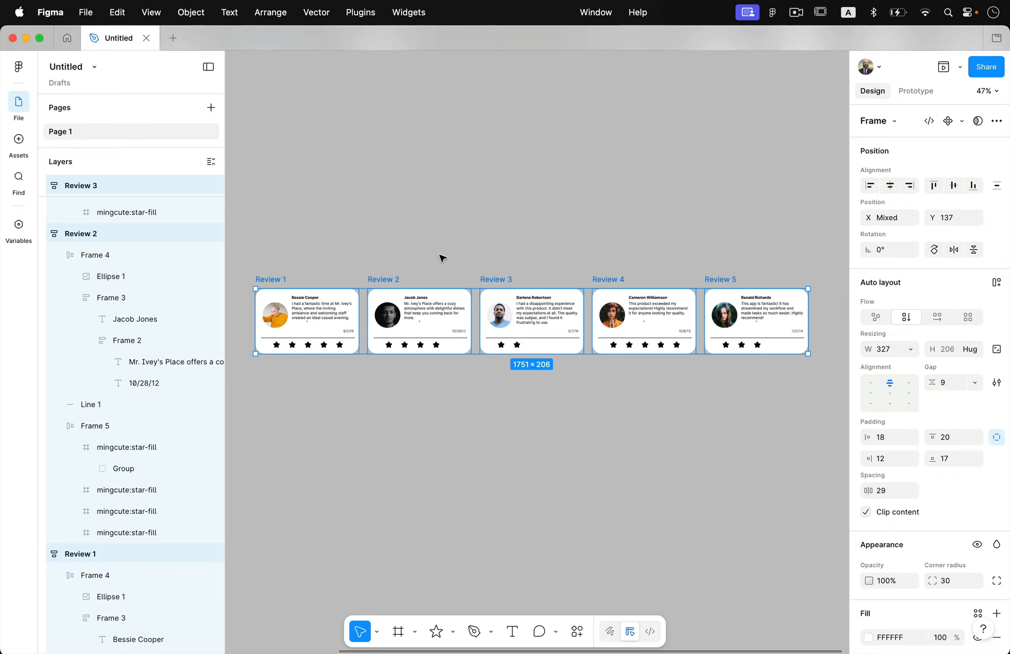
right_click(303, 324)
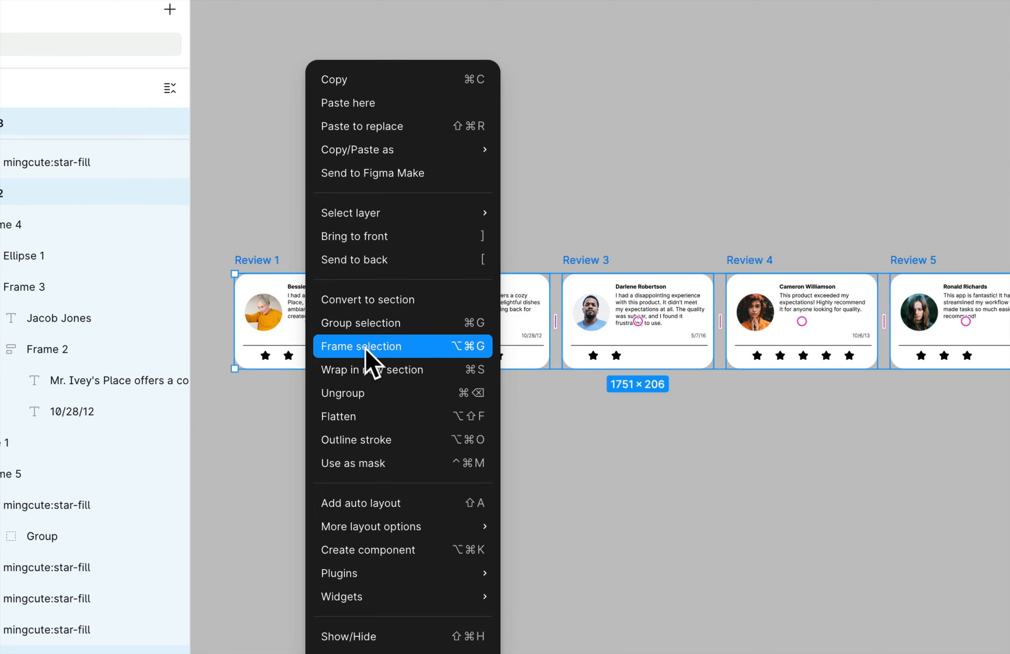
click(365, 348)
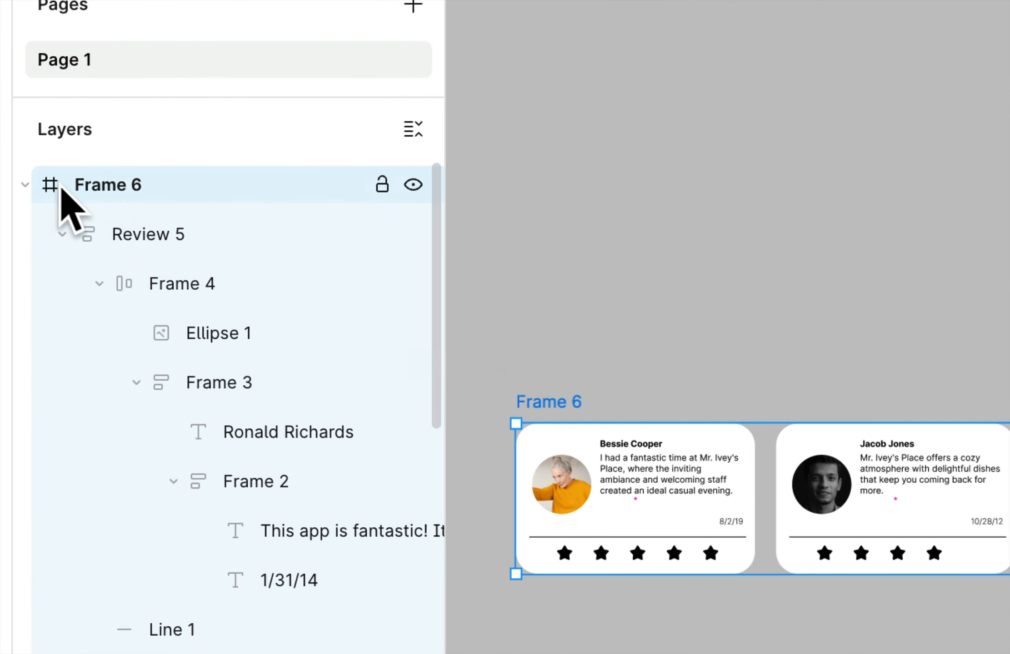
double_click(77, 188)
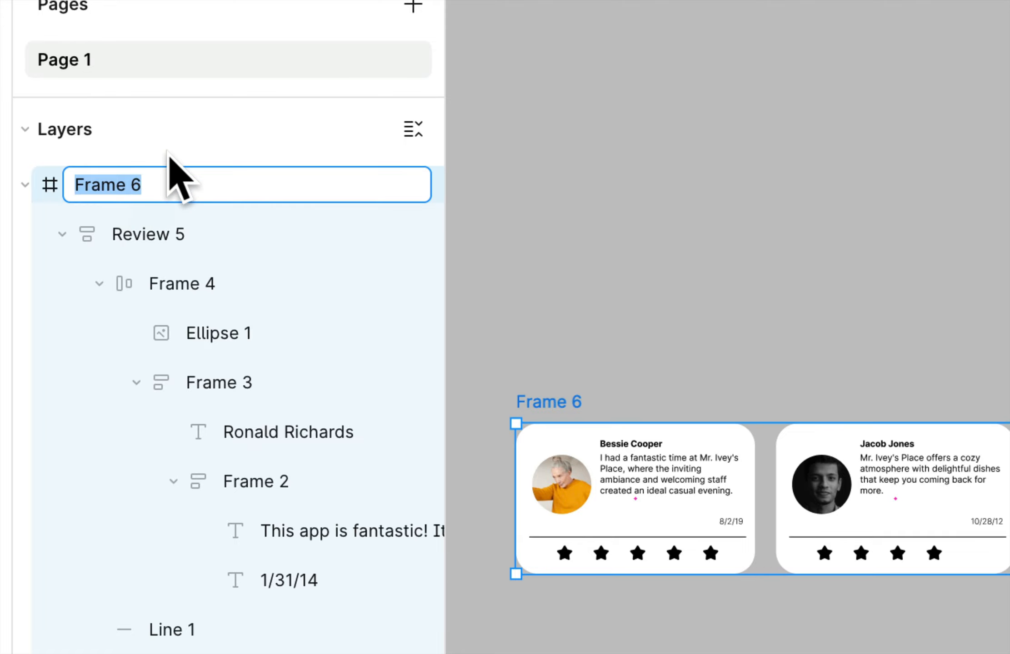
text(Side Scol)
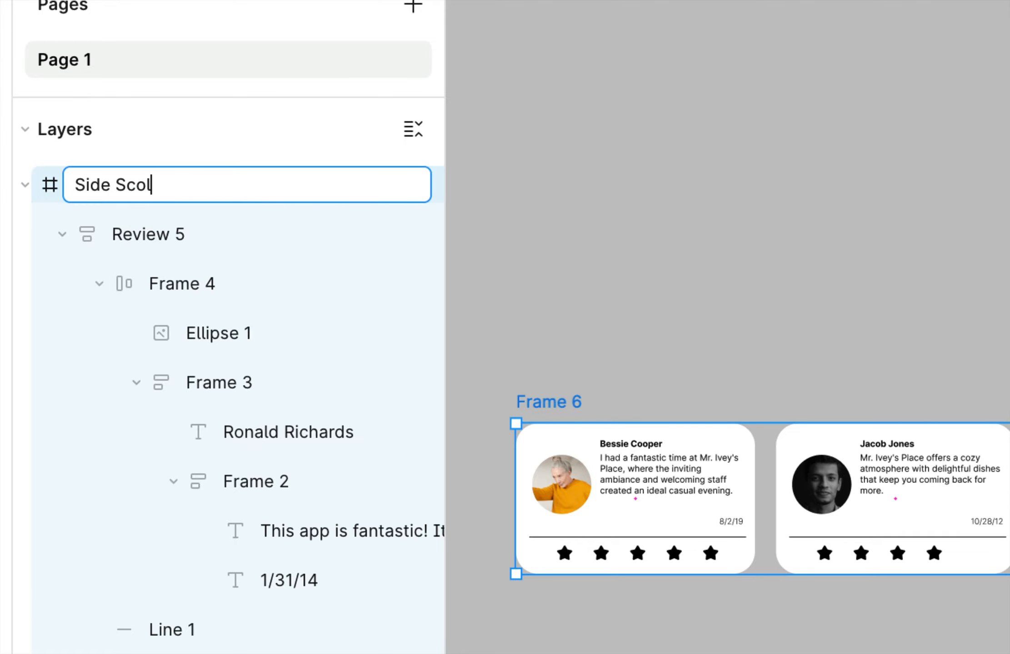
text(l Reviews)
key(Return)
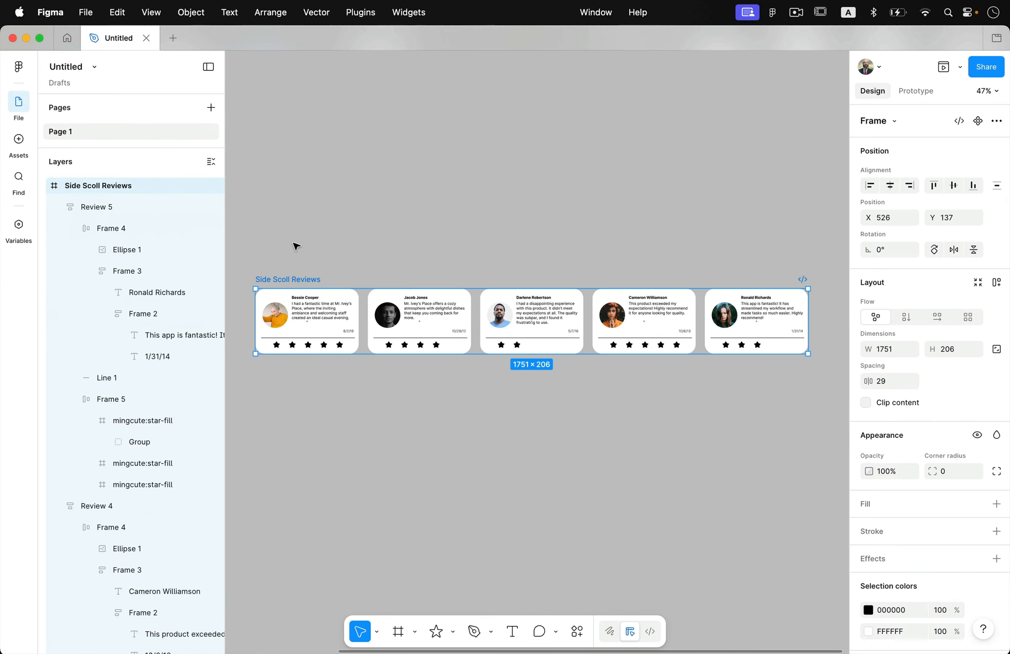
Move the Side Scoll Reviews frame into the upper part of the iPhone 16 - 1 frame, at about X 24, Y 124
click(436, 316)
scroll(437, 316, left, 5)
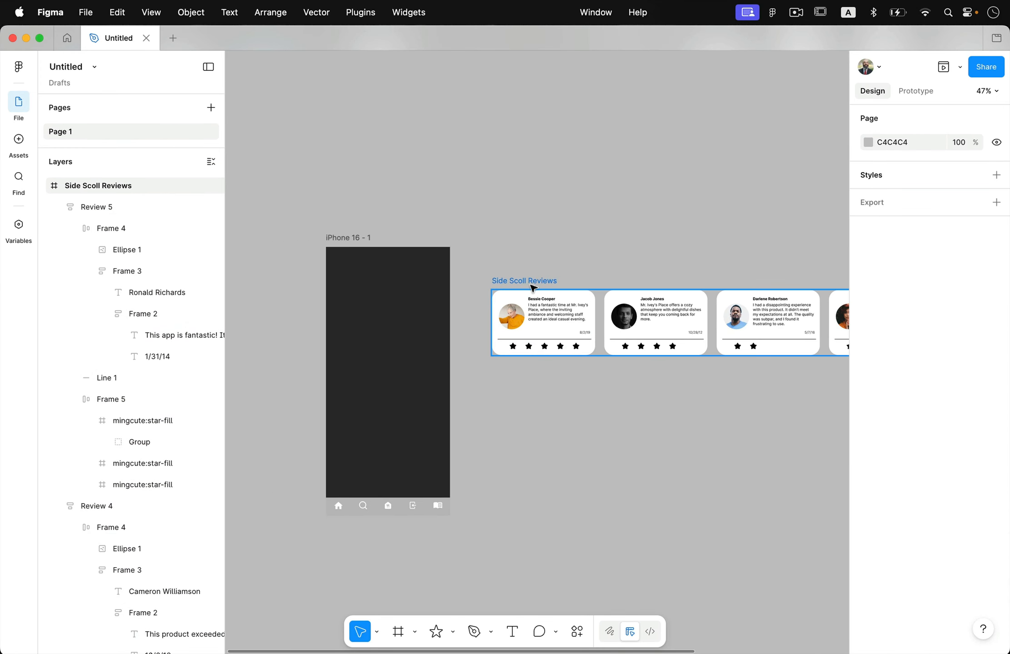
drag(534, 283, 374, 279)
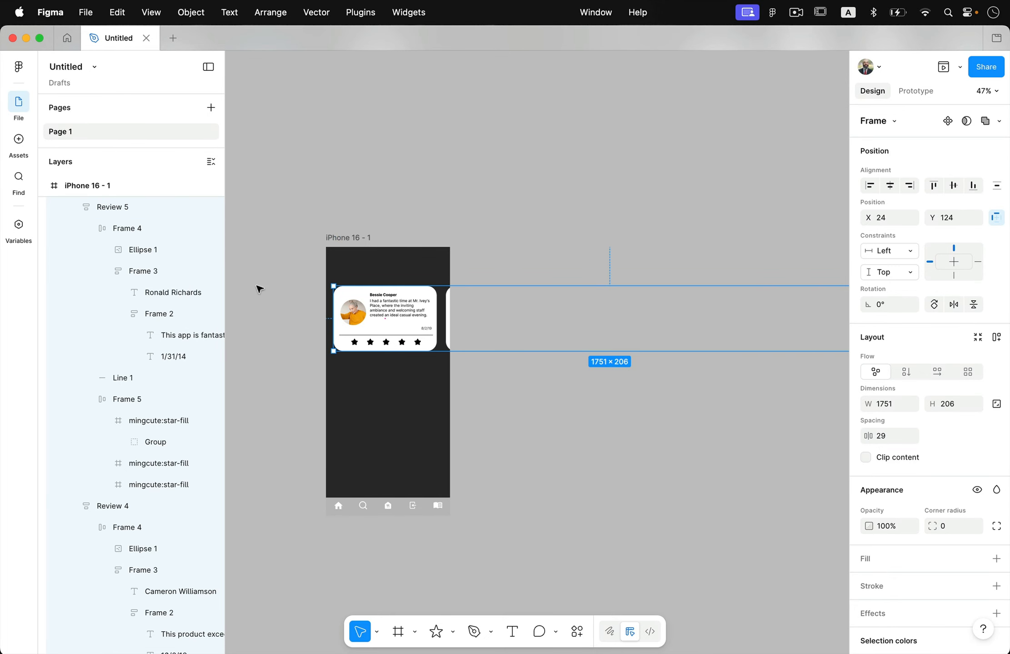
Narrow the Side Scoll Reviews frame to a width of 369 so its right edge meets the phone frame's right edge
scroll(380, 208, down, 3)
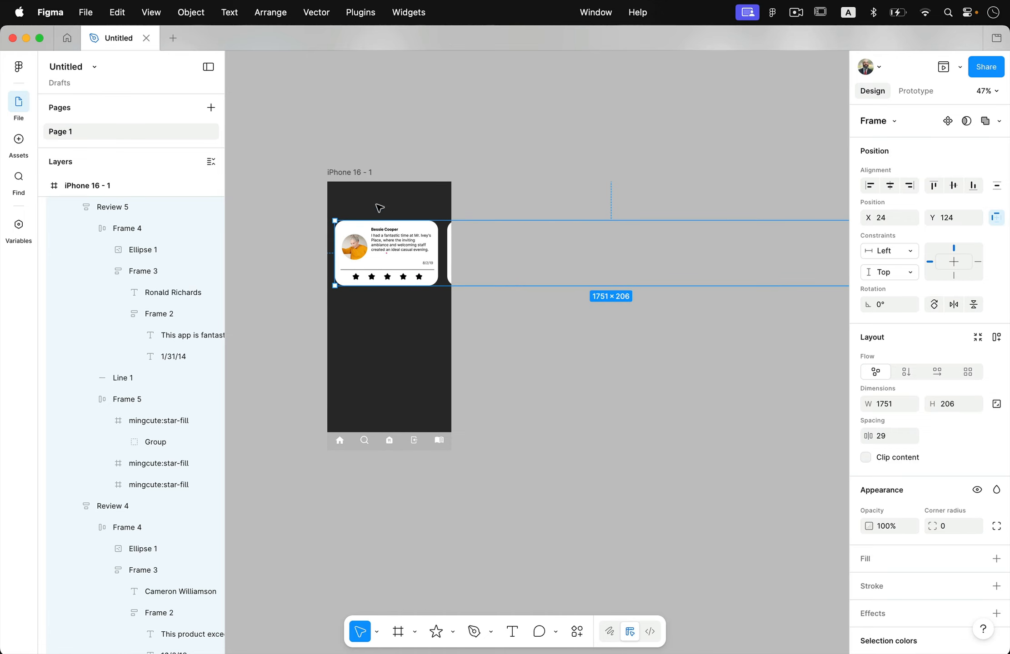
scroll(160, 350, down, 5)
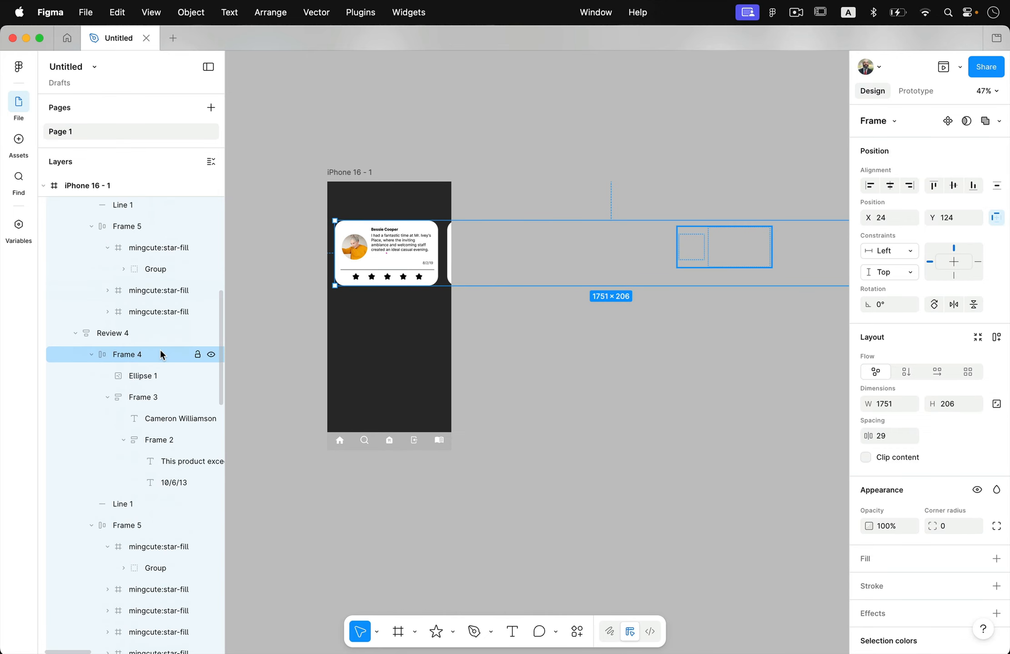
scroll(160, 349, up, 6)
scroll(160, 349, up, 5)
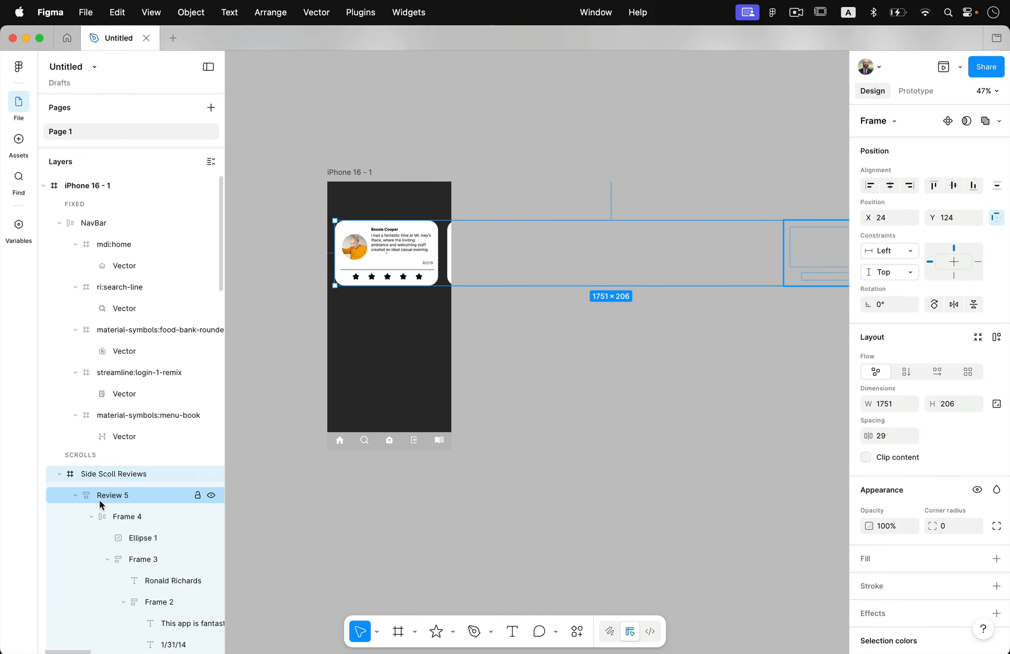
scroll(99, 499, down, 1)
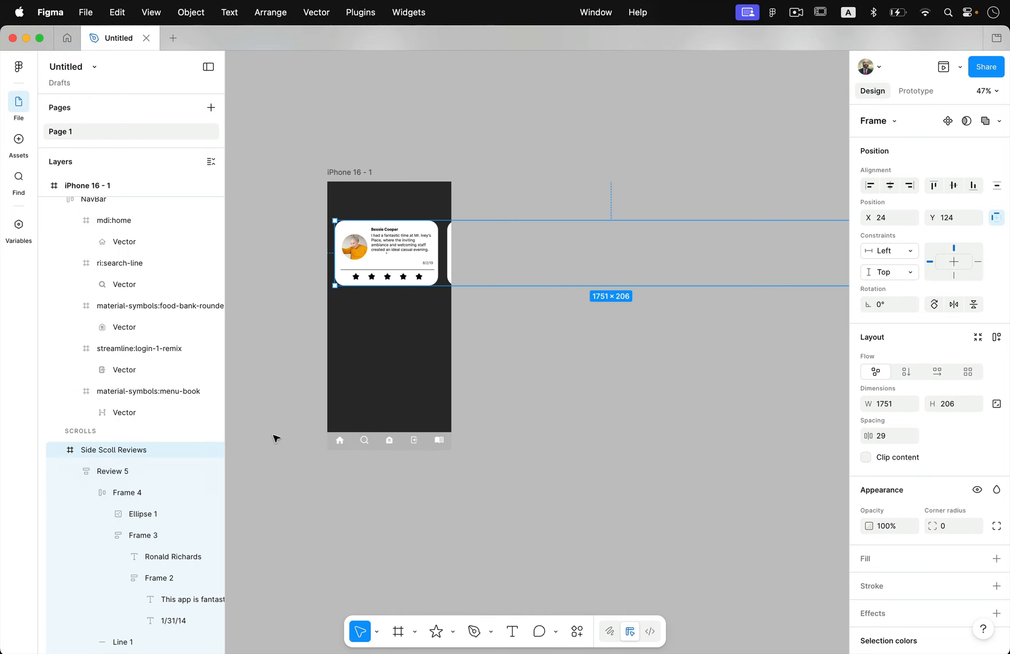
scroll(521, 365, right, 3)
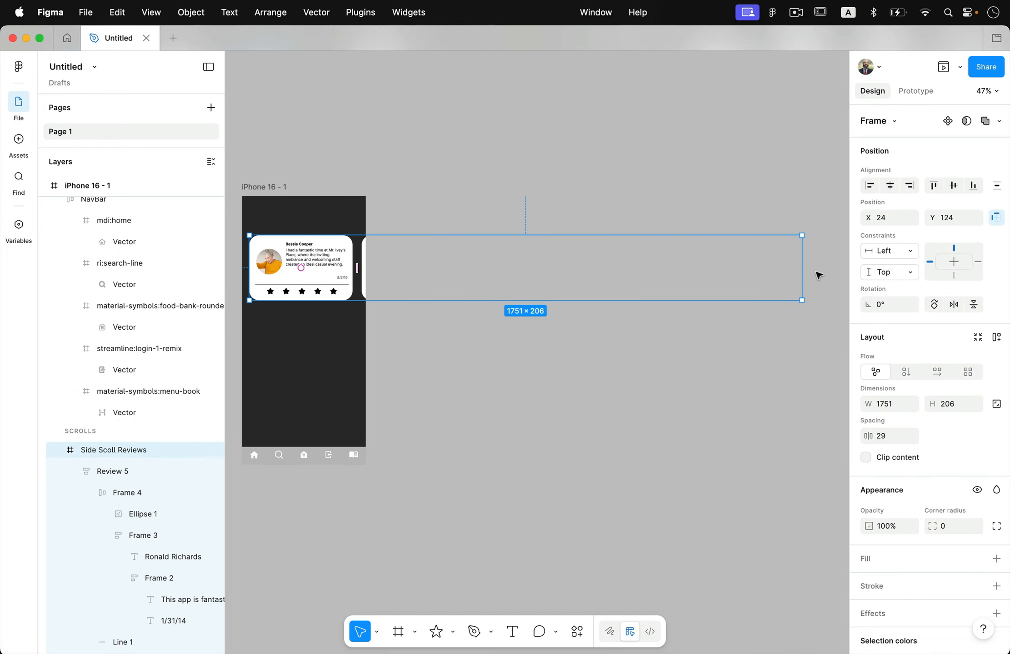
drag(806, 260, 365, 269)
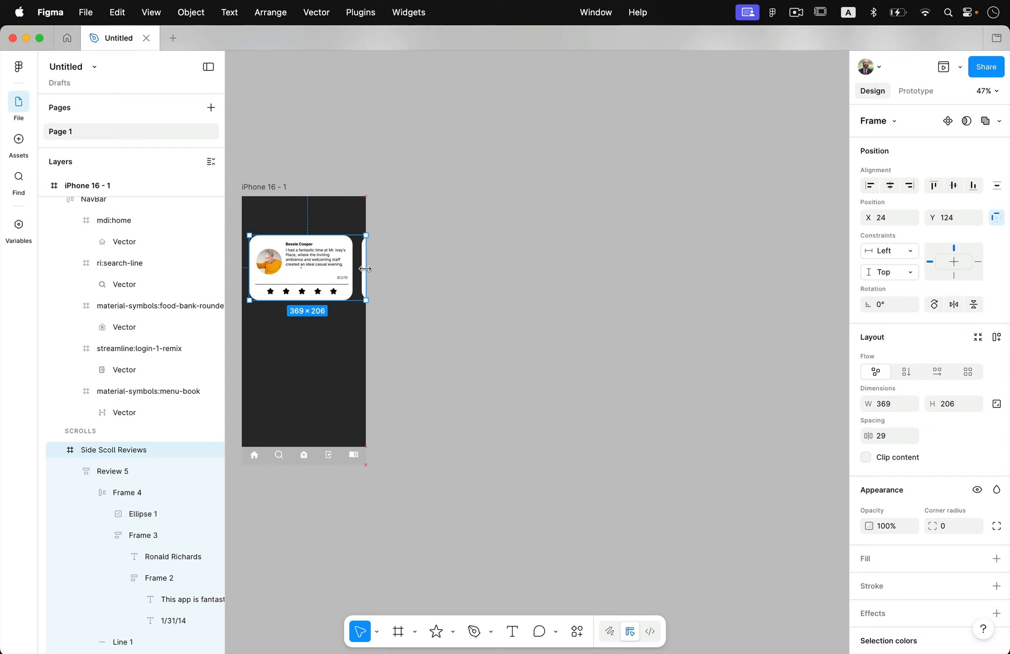
In the Side Scoll Reviews frame's prototype scroll behavior, keep the position as Scroll with parent and set the overflow to Horizontal
scroll(365, 268, up, 5)
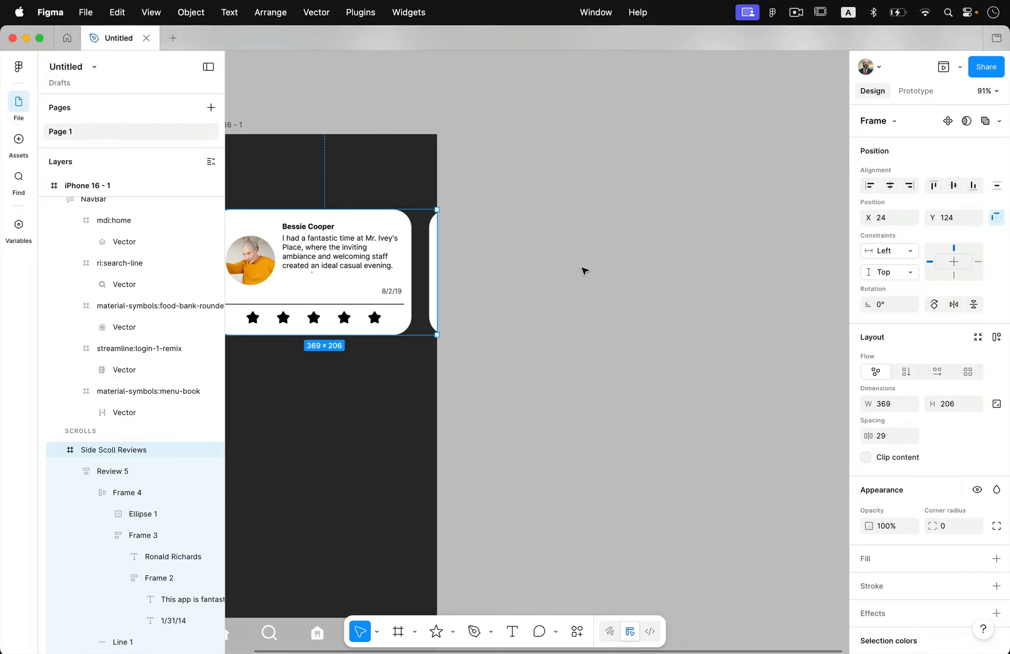
scroll(470, 292, left, 3)
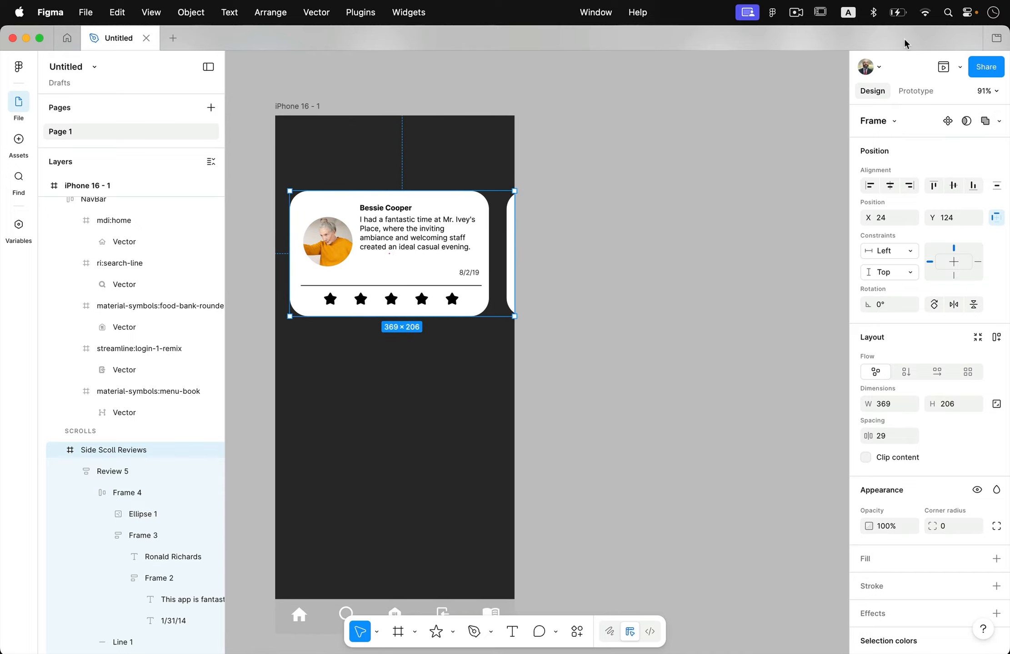
click(919, 89)
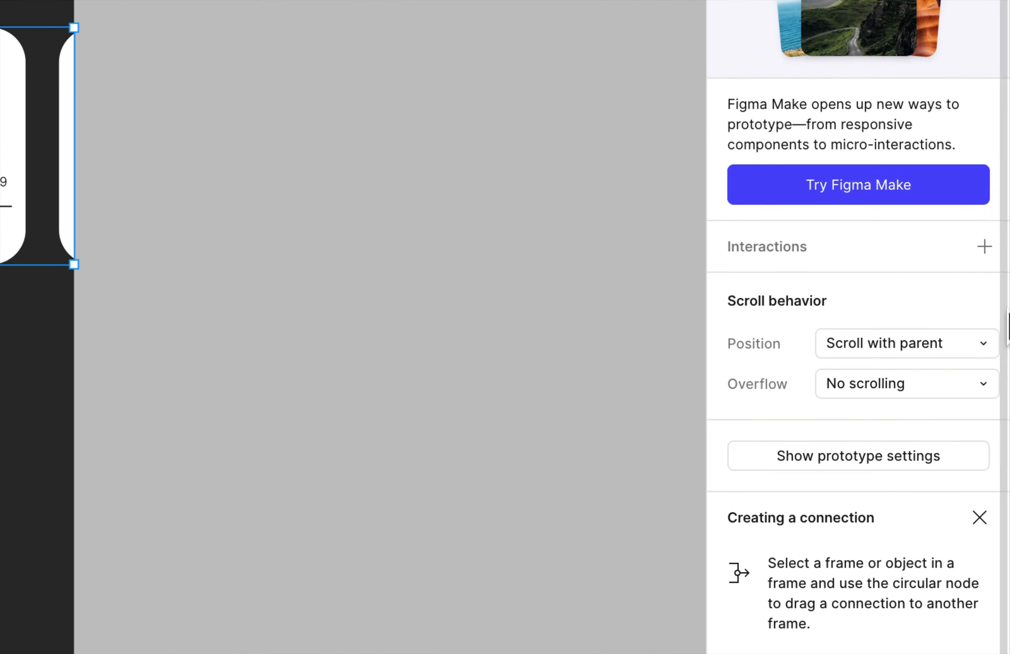
click(860, 342)
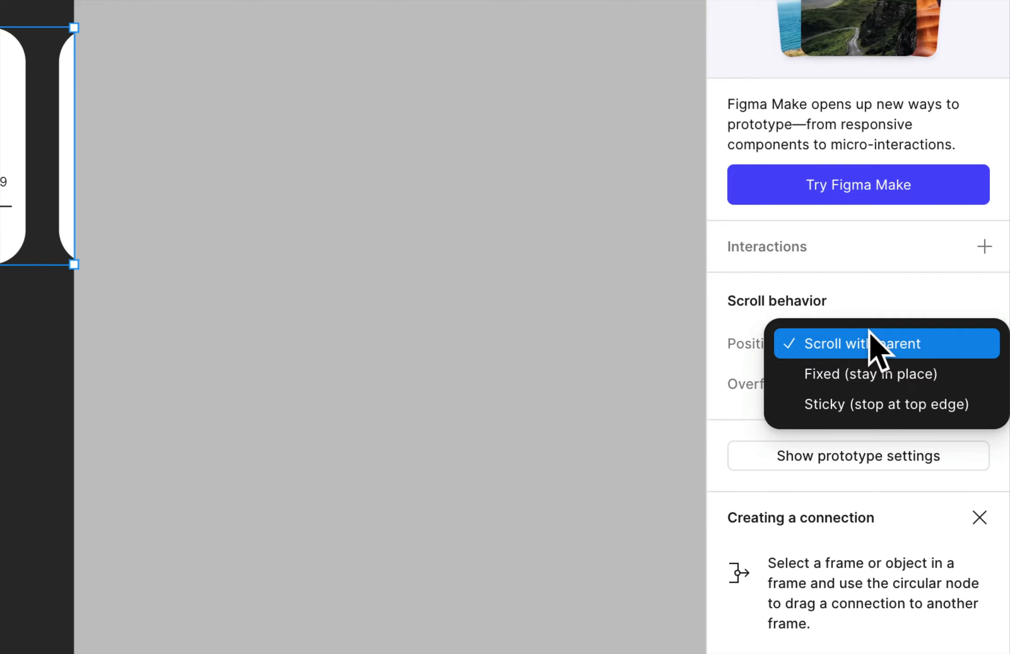
click(868, 332)
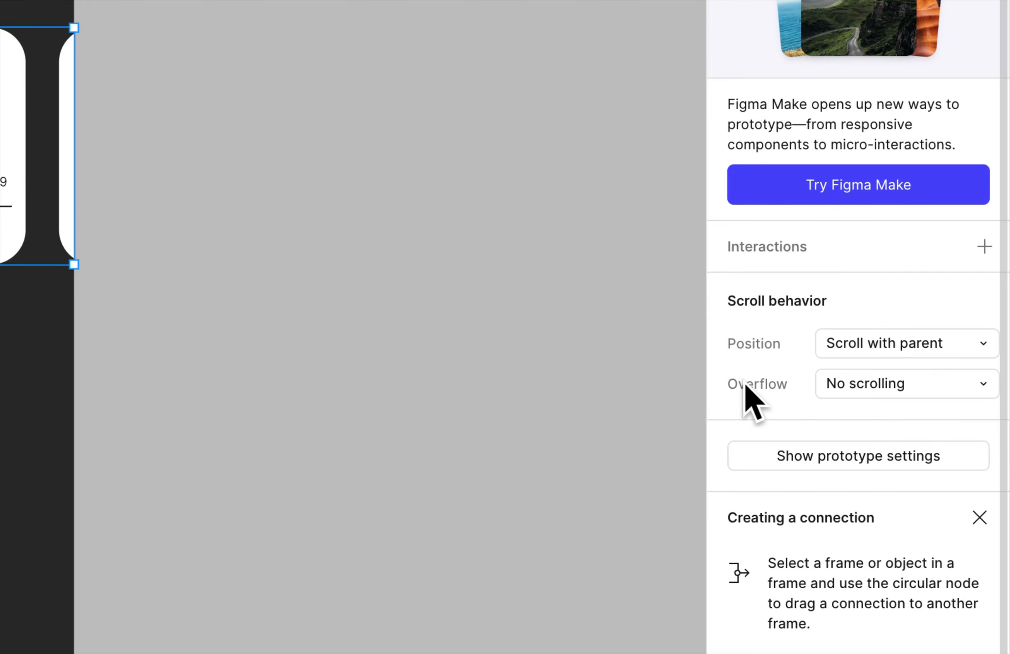
click(821, 384)
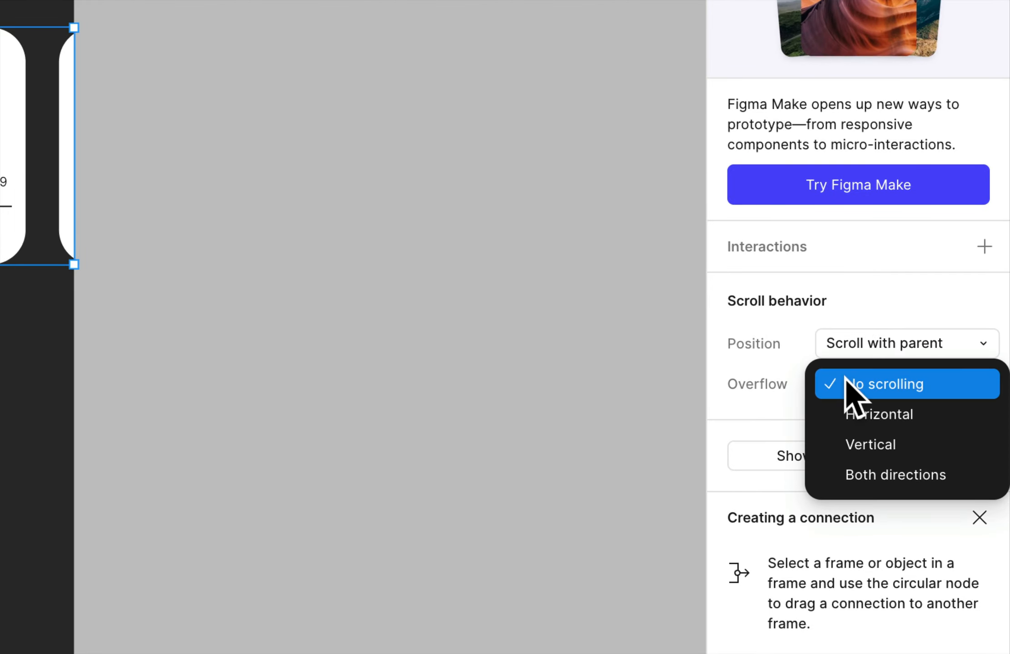
click(883, 414)
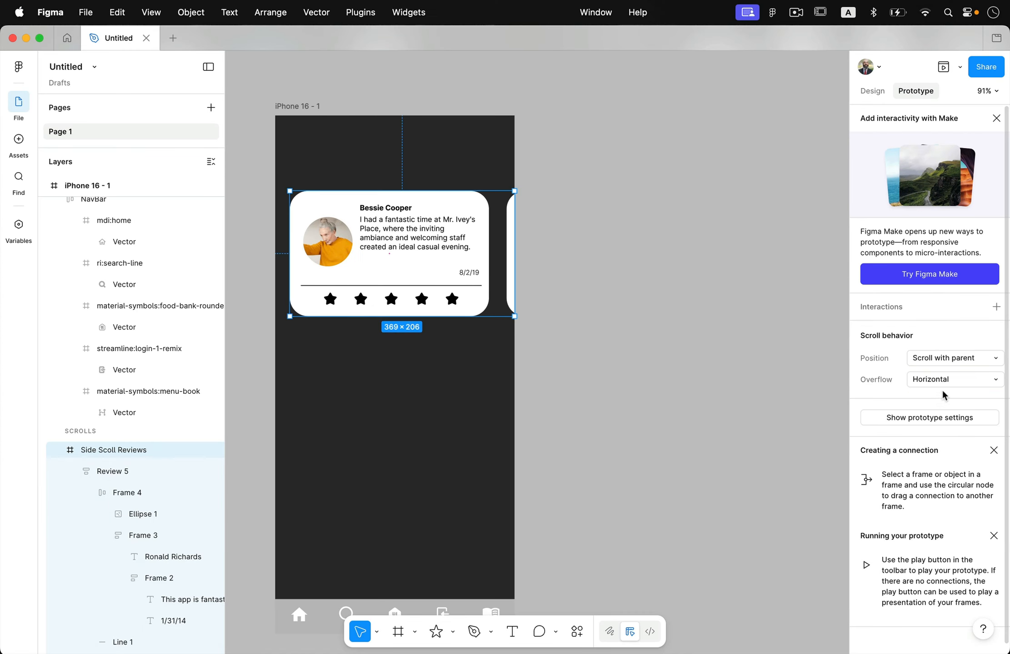
Preview the iPhone 16 - 1 prototype and test scrolling the review cards sideways to the last card and back
click(944, 67)
drag(228, 67, 368, 84)
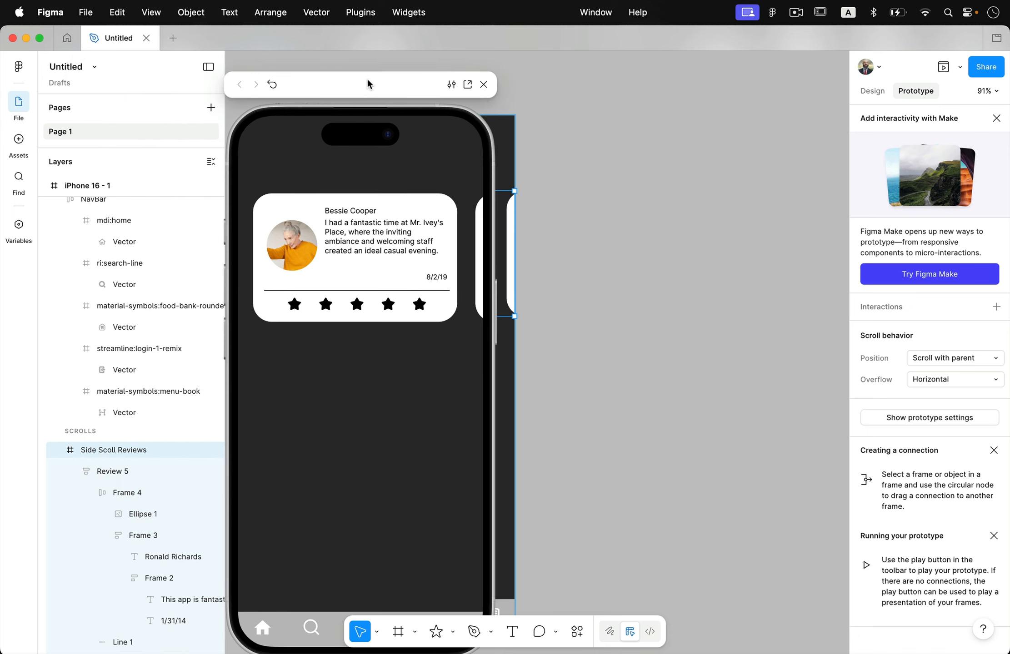
scroll(347, 271, right, 15)
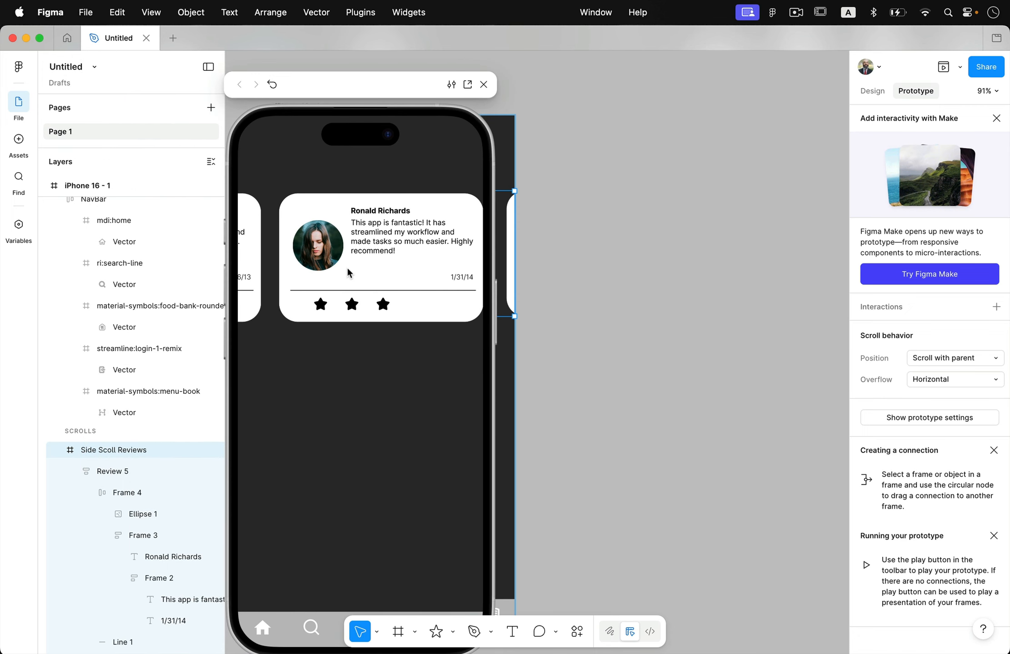
scroll(347, 272, left, 15)
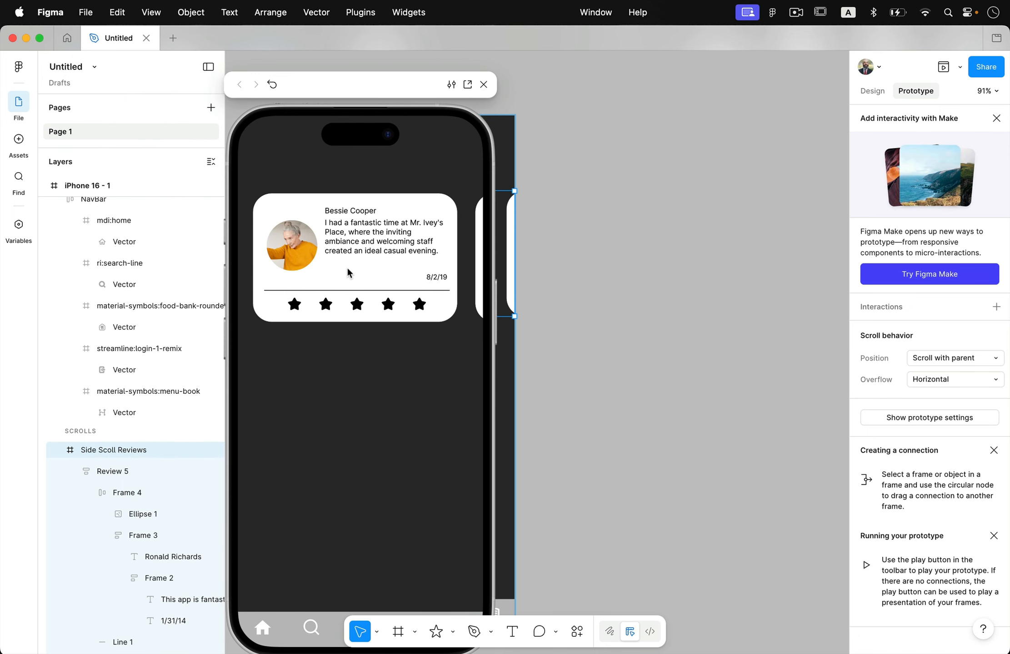
scroll(347, 272, right, 5)
scroll(347, 272, right, 5)
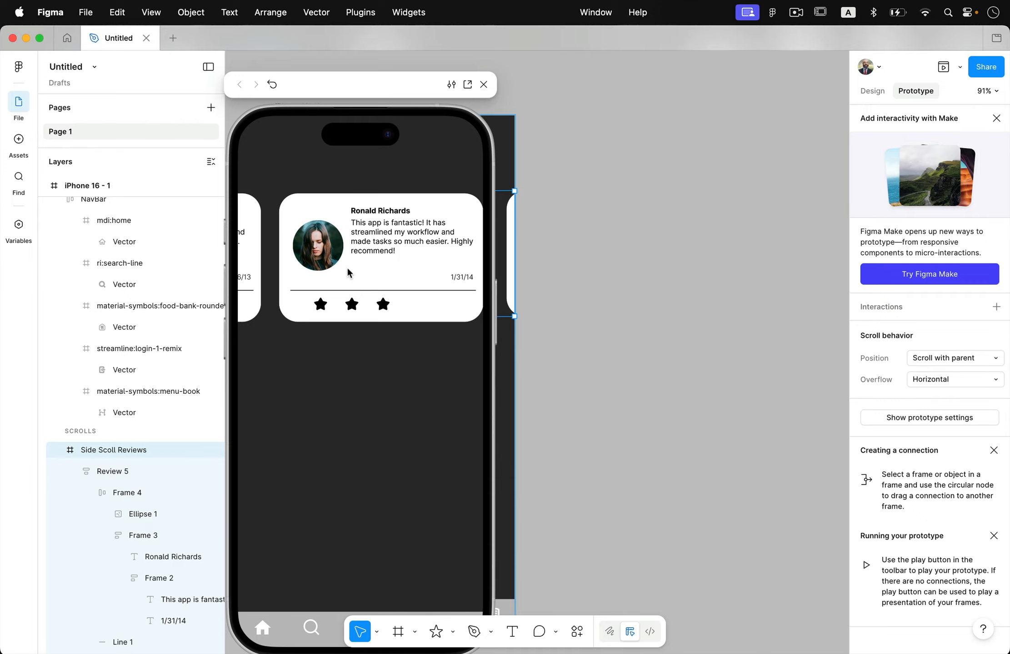
scroll(417, 282, left, 15)
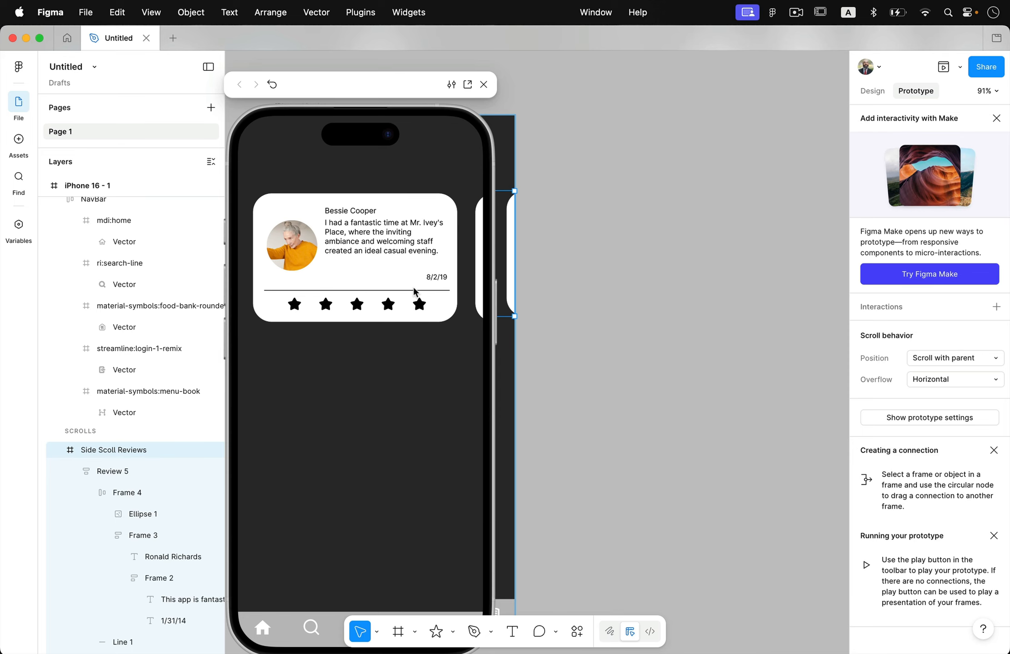